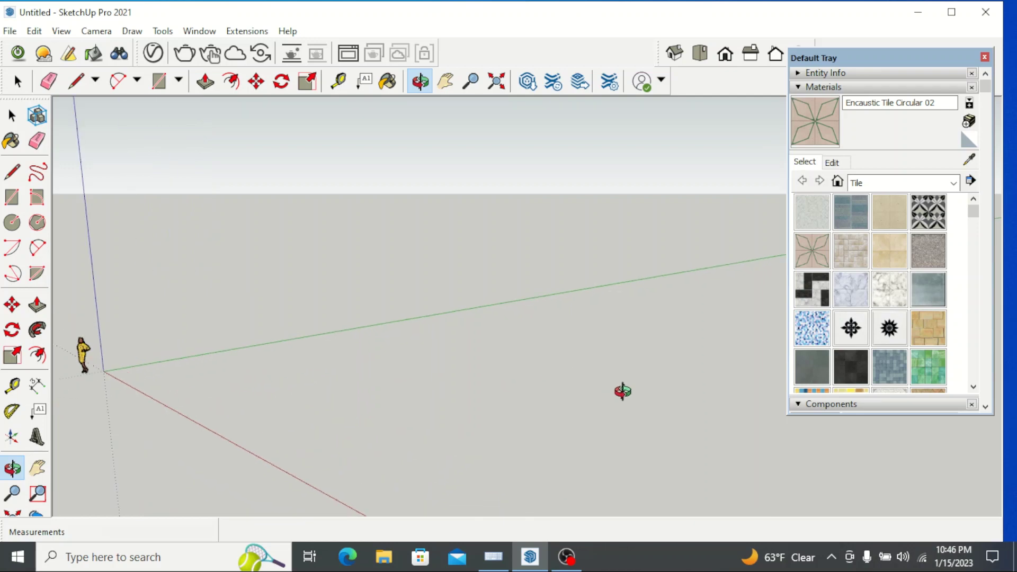
Step: Draw a 4'2" by 4' rectangle on the ground plane
left_click(13, 197)
left_click(380, 349)
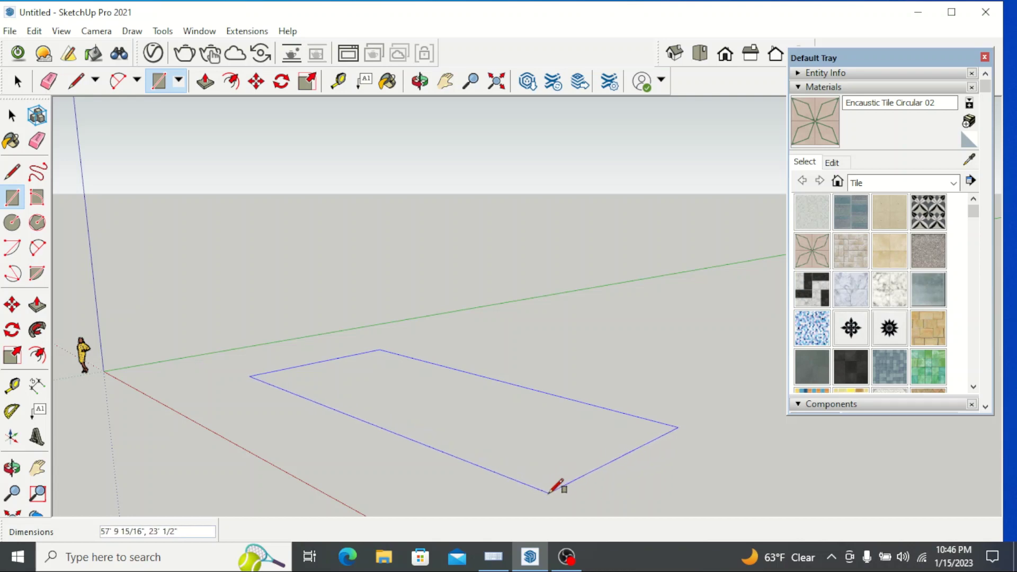
type("4")
type("'2\",4")
key("Return")
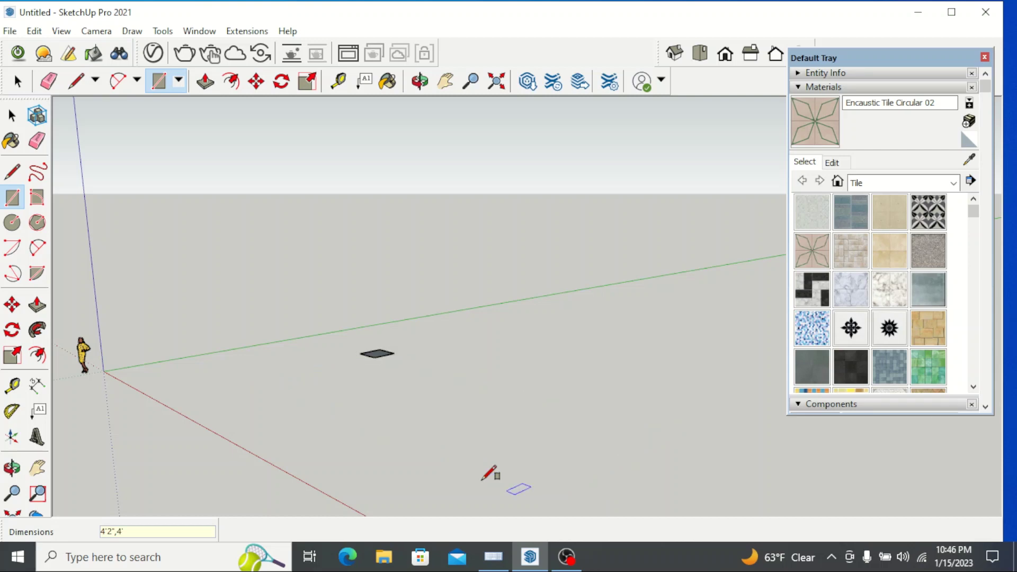
scroll(374, 350, "up", 5)
scroll(386, 321, "up", 3)
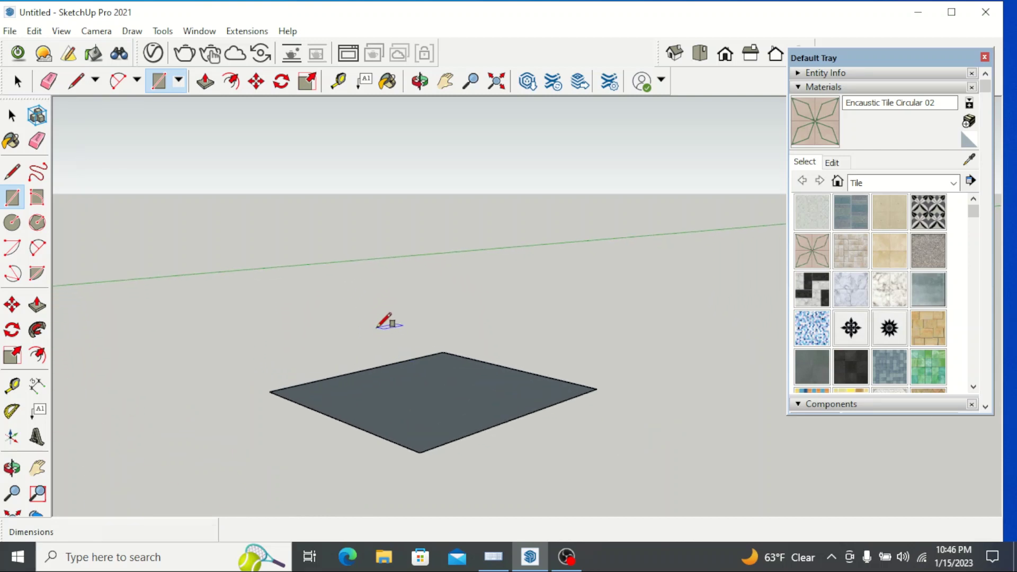
scroll(390, 307, "down", 2)
scroll(390, 307, "up", 2)
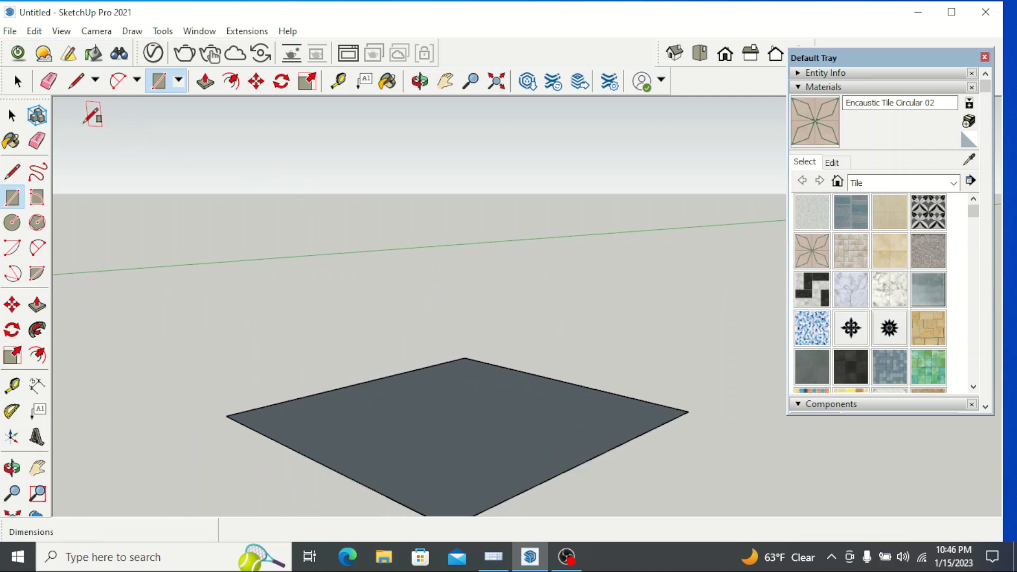
Step: Delete the 4'2" by 4' rectangle with its face and edges
left_click(16, 80)
scroll(428, 272, "down", 1)
scroll(440, 278, "down", 2)
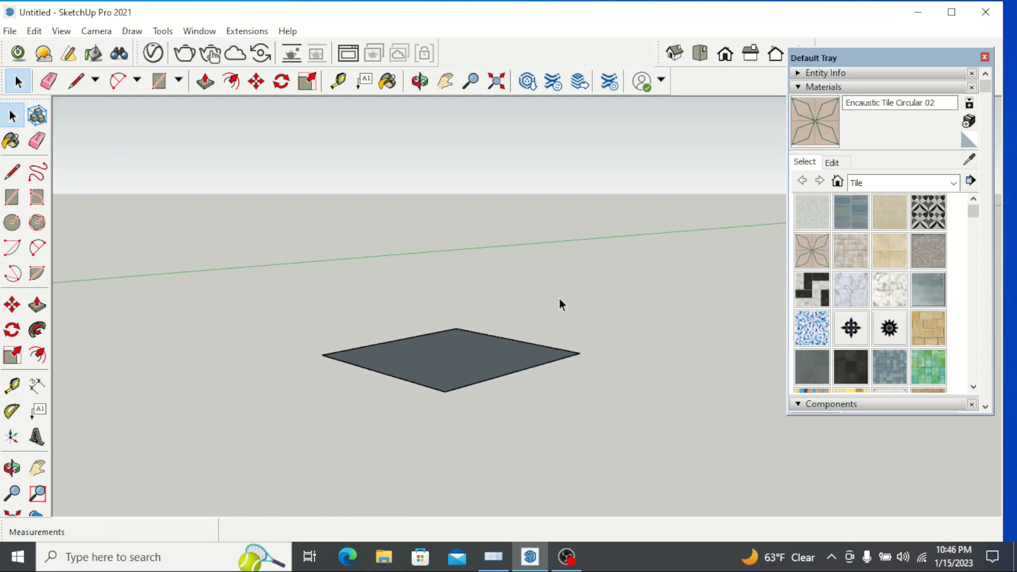
left_click_drag(603, 330, 522, 367)
left_click_drag(511, 379, 291, 453)
left_click(461, 323)
key("Delete")
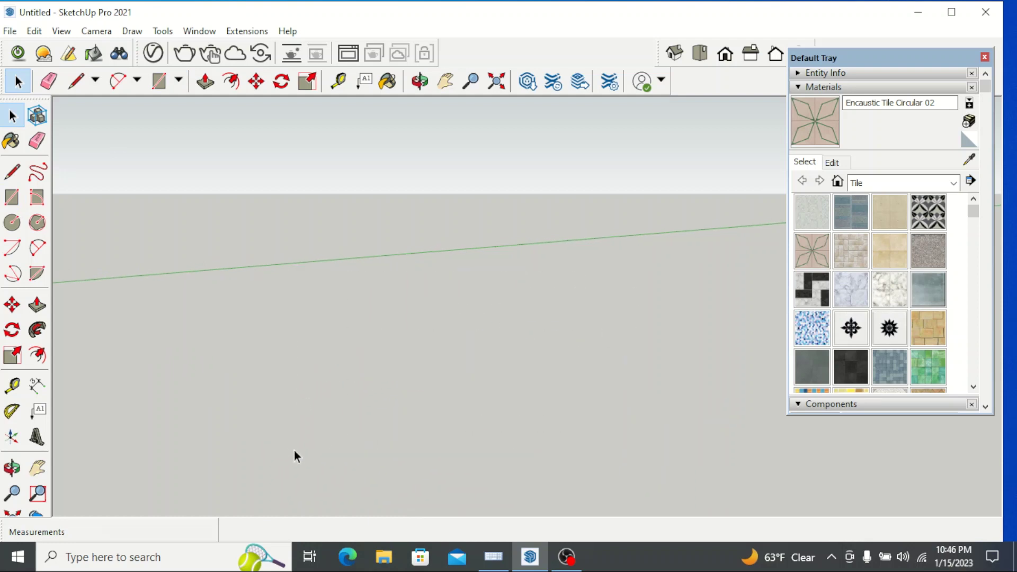
Step: Draw an 8'2" by 4' rectangle on the ground plane
left_click(14, 197)
left_click(350, 285)
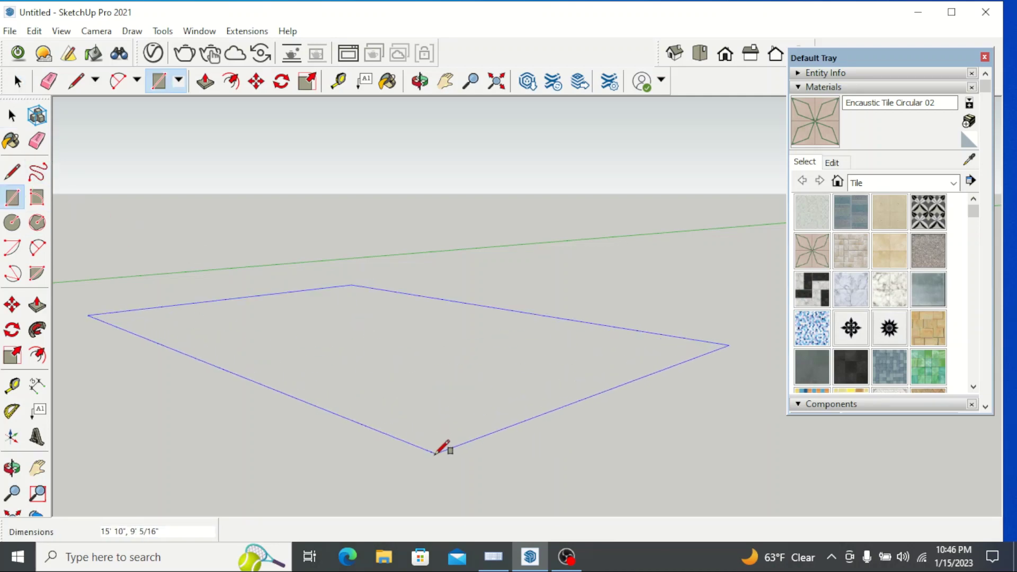
scroll(516, 466, "down", 3)
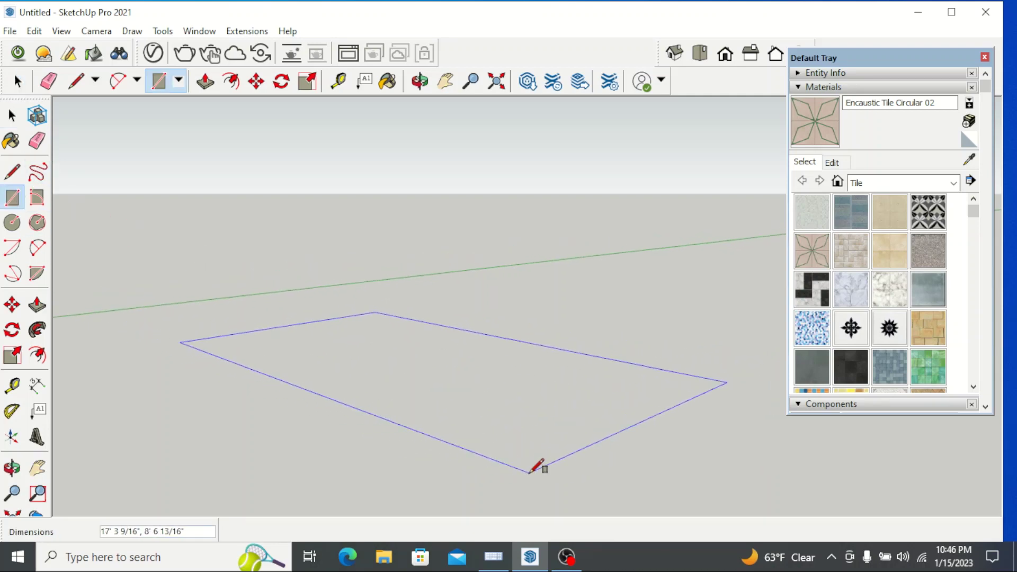
scroll(533, 474, "down", 1)
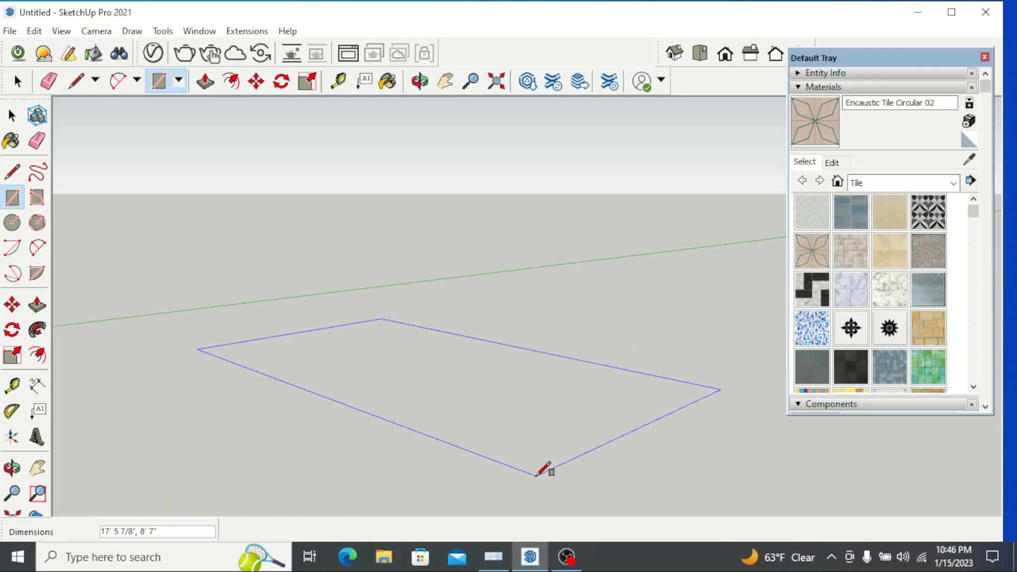
type("8'2\",4")
key("Return")
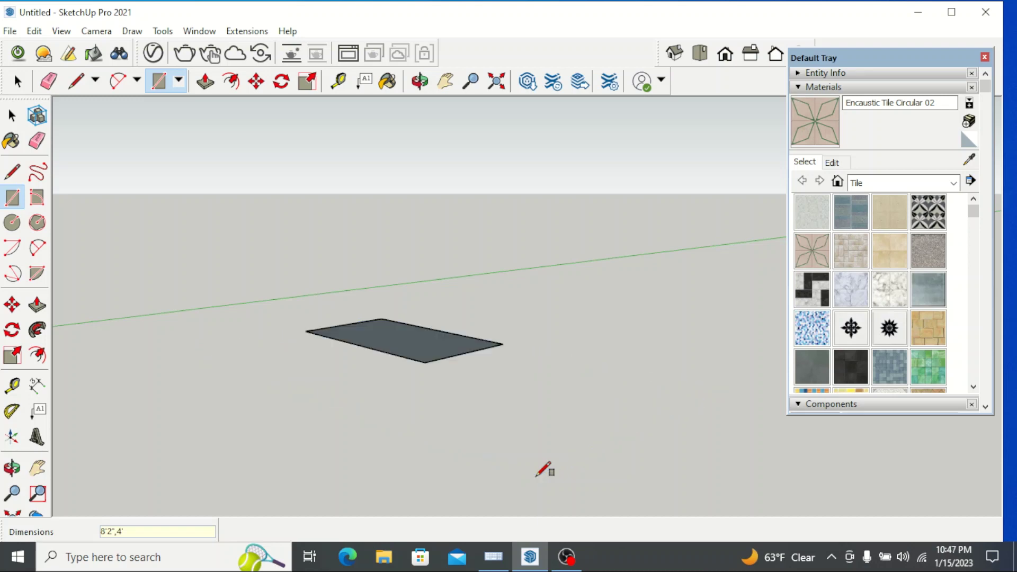
Step: Paint the rectangle's face with the Ornate Tile 01 material
left_click(17, 81)
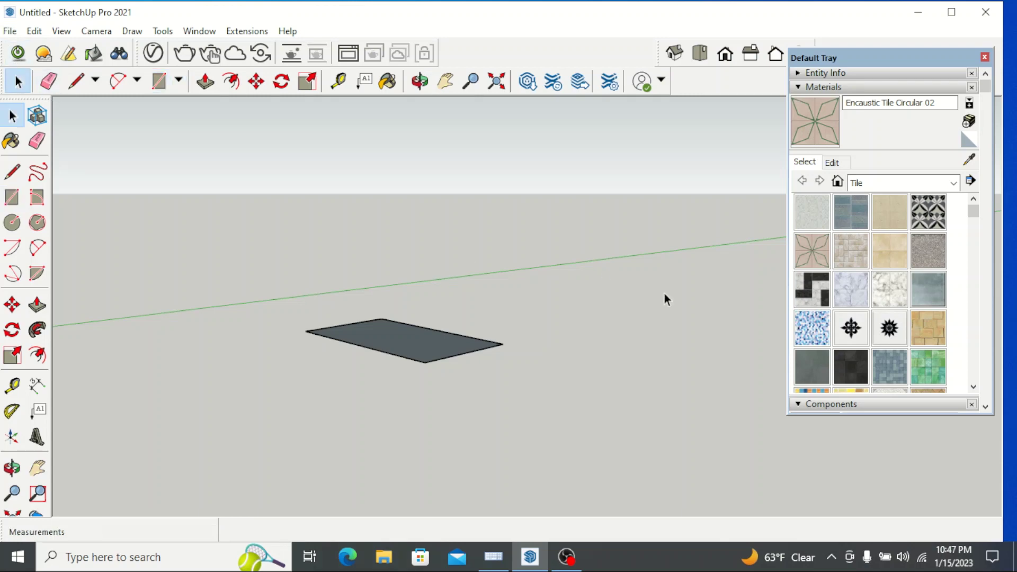
left_click(815, 249)
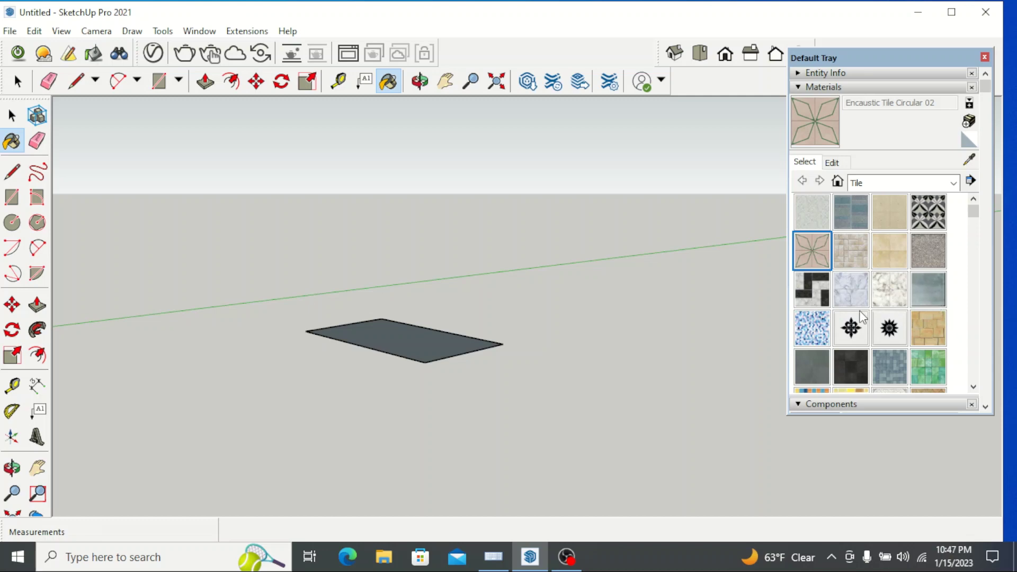
left_click(851, 328)
scroll(424, 335, "up", 4)
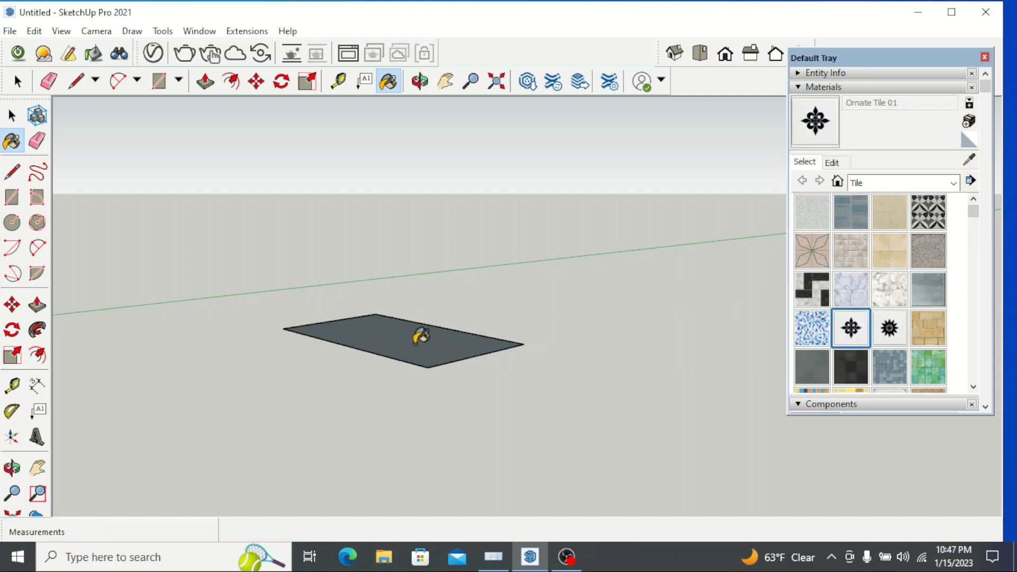
left_click(442, 340)
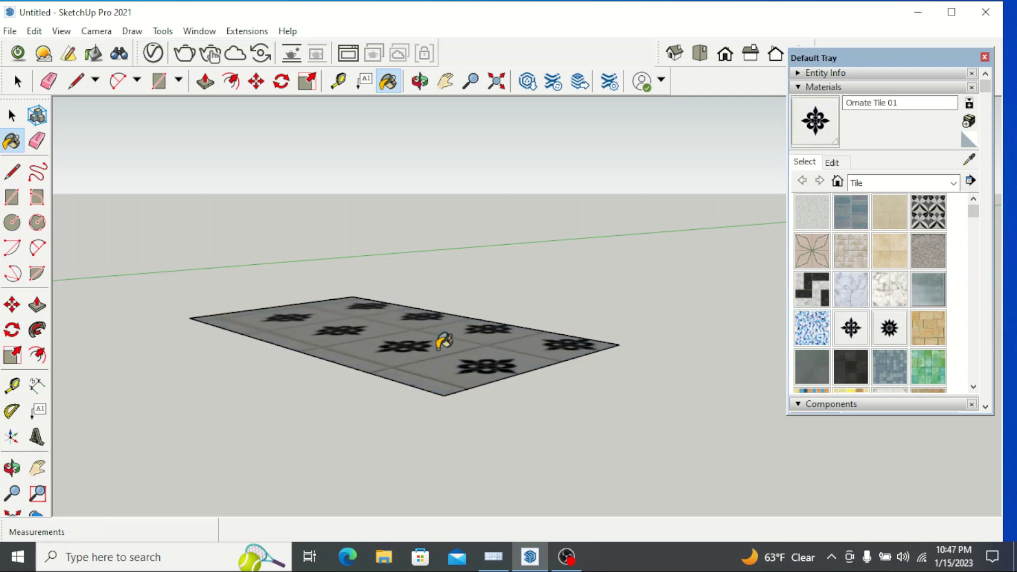
scroll(444, 341, "up", 2)
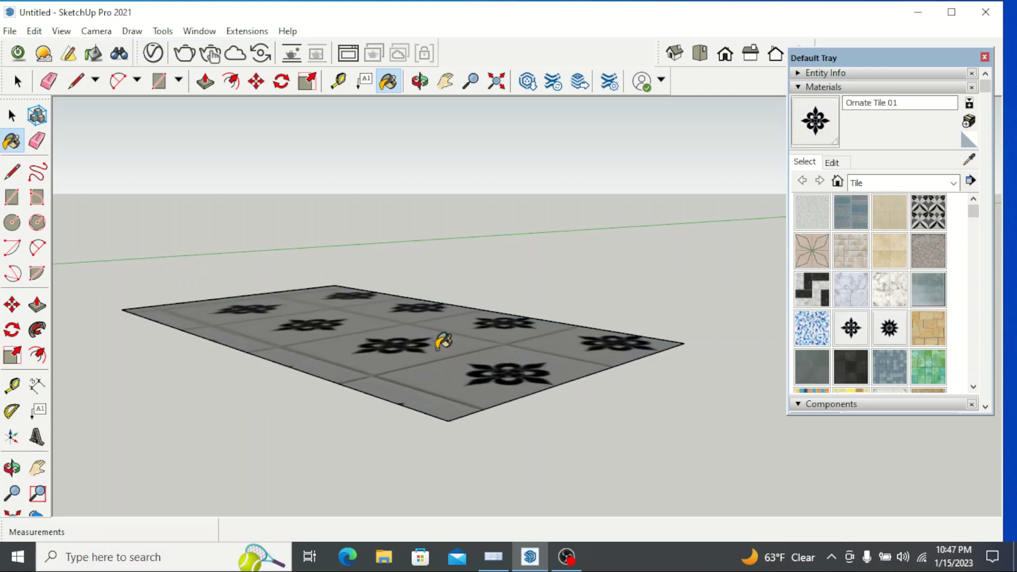
Step: Push/Pull the tiled face up 6" to form a slab
left_click(18, 81)
left_click(205, 81)
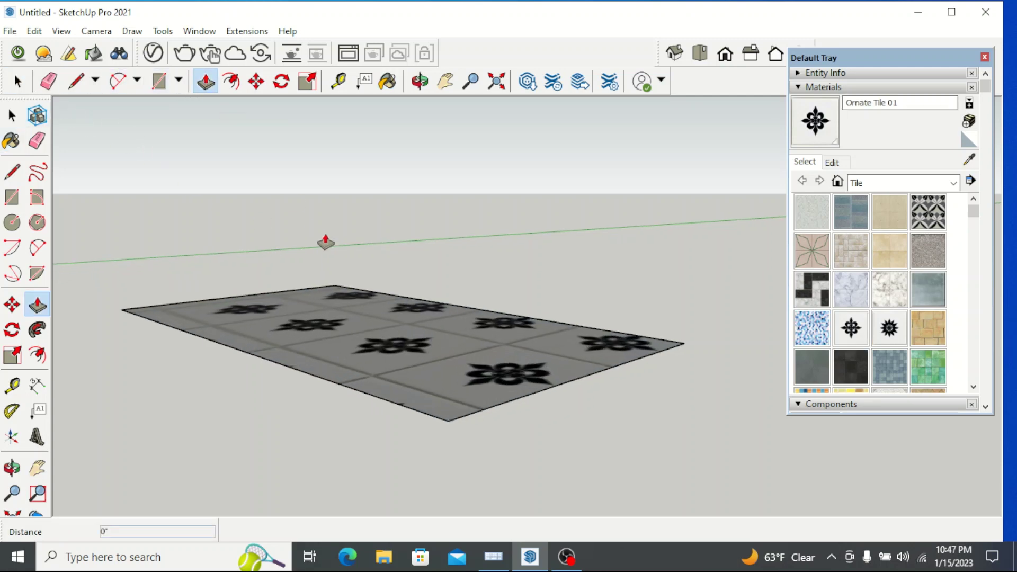
left_click_drag(386, 347, 385, 268)
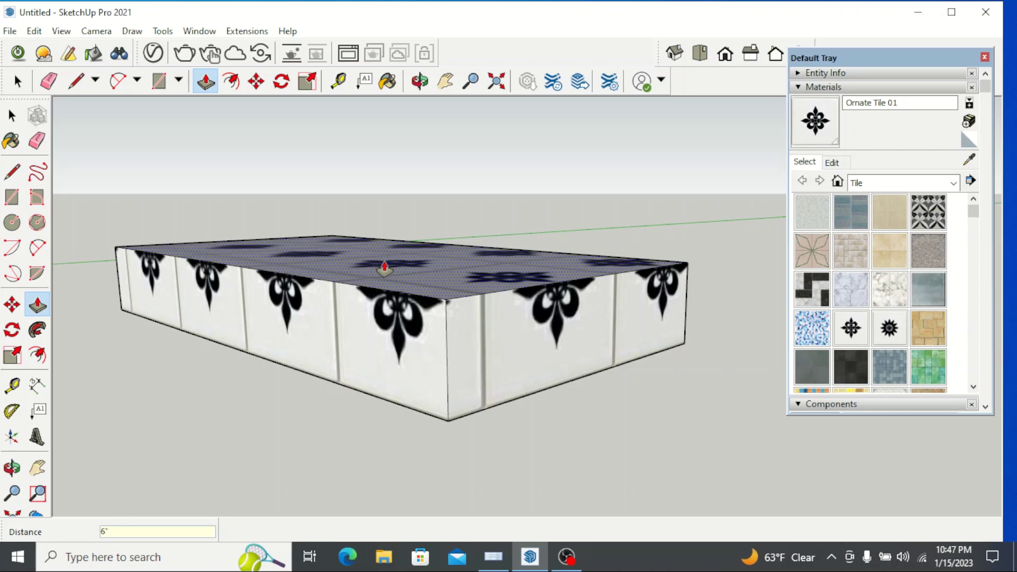
key("Return")
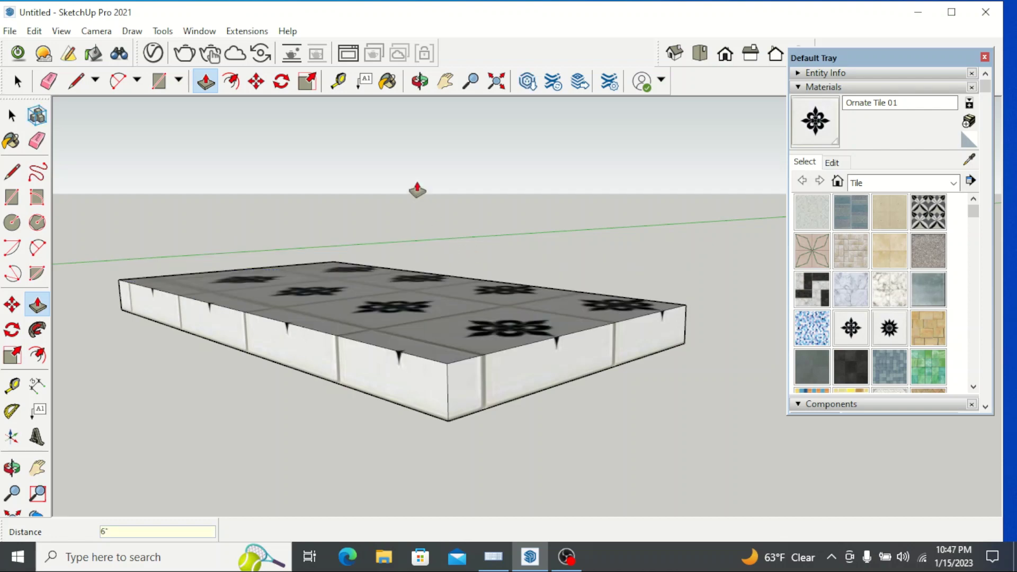
Step: Draw a separate 4' by 10" rectangle on the ground in front of the slab's short end
left_click(420, 80)
left_click_drag(455, 248, 405, 363)
scroll(316, 241, "down", 3)
left_click_drag(298, 232, 412, 306)
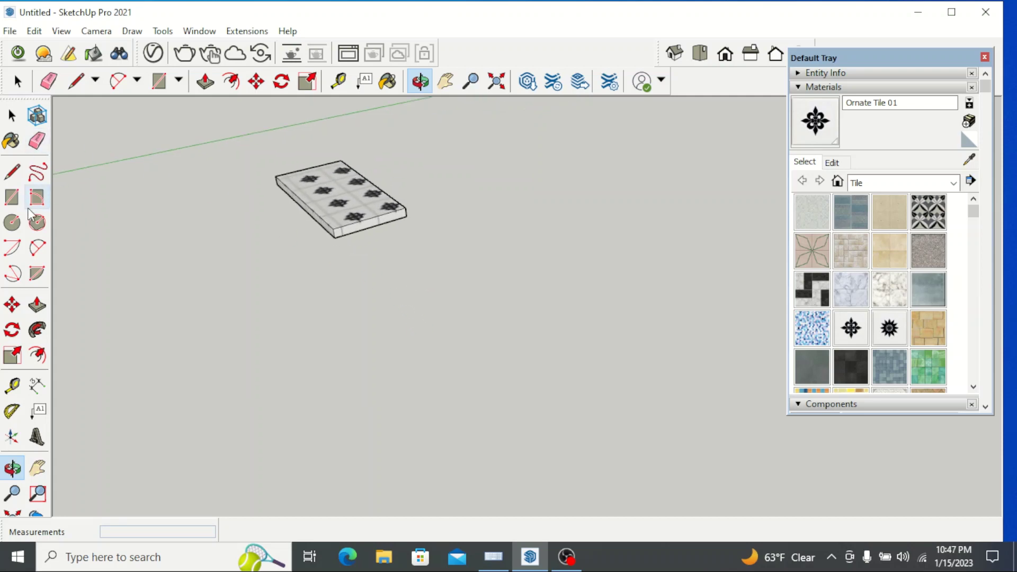
left_click(12, 197)
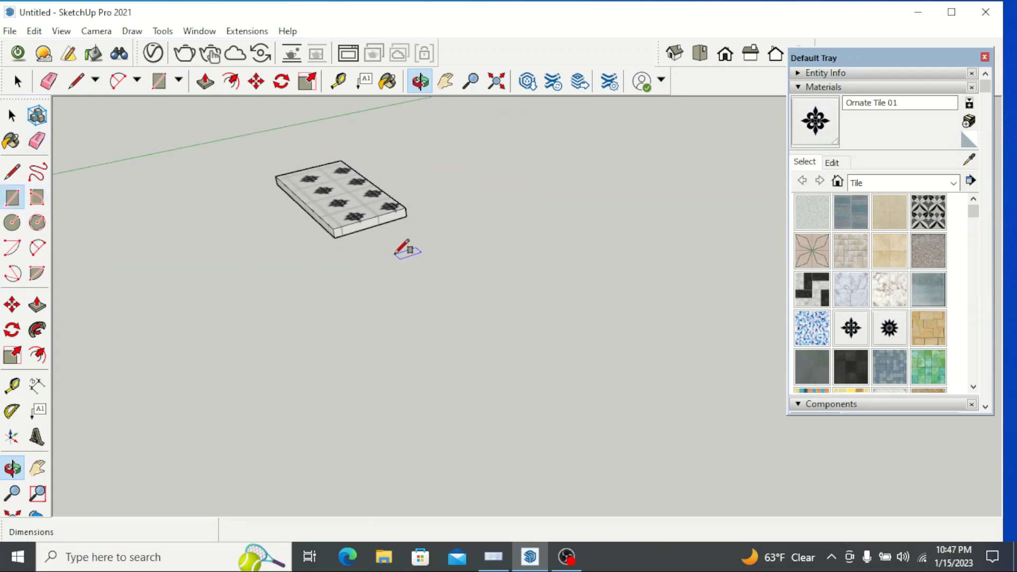
left_click(385, 251)
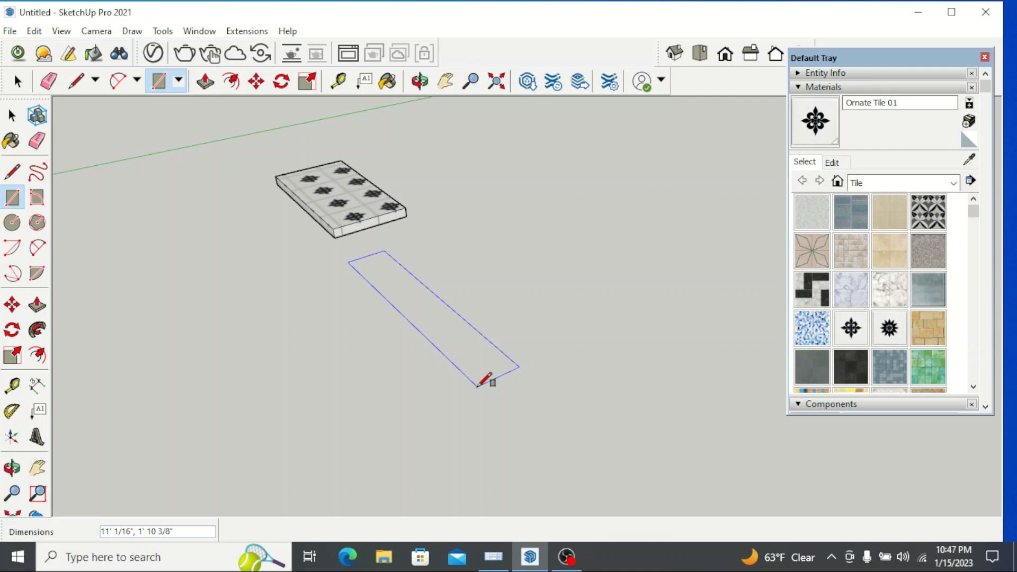
type("4")
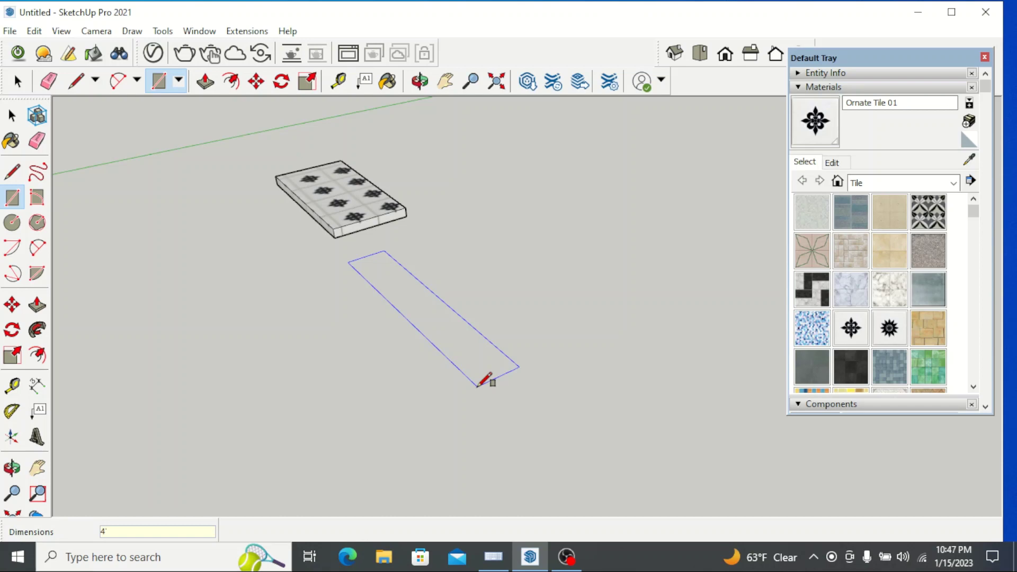
type("',10\"")
key("Return")
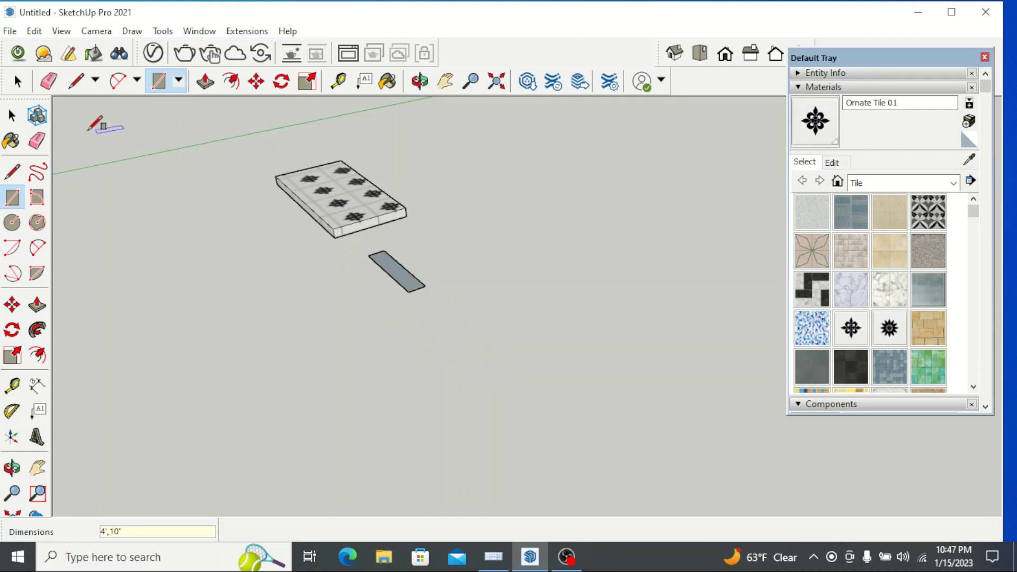
Step: Paint the 4' by 10" rectangle with the Ornate Tile 01 material
left_click(10, 116)
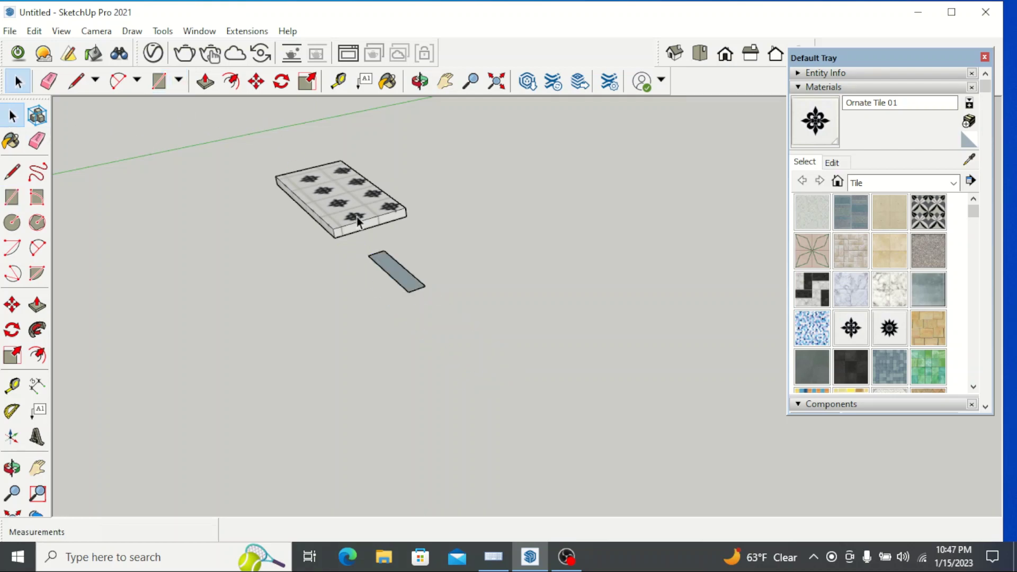
left_click(815, 121)
scroll(385, 265, "up", 2)
left_click(404, 257)
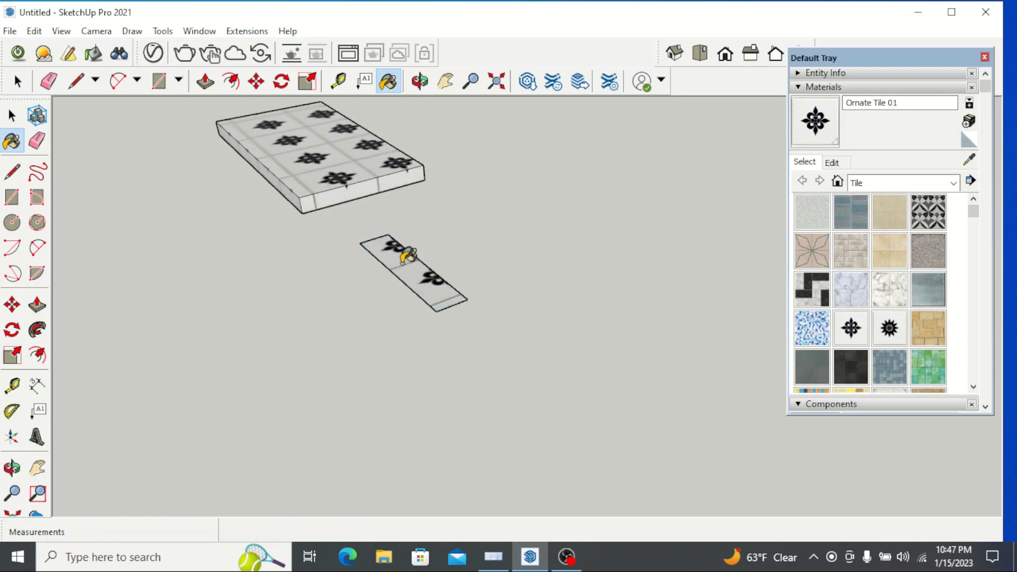
left_click(18, 81)
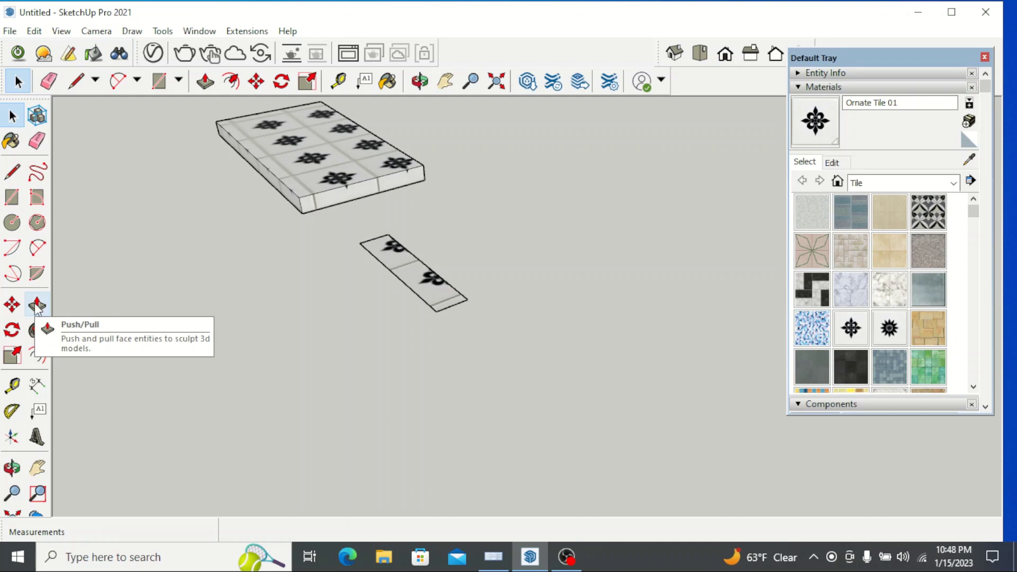
Step: Push/Pull the narrow tiled face up 6" to form a block
scroll(414, 281, "up", 1)
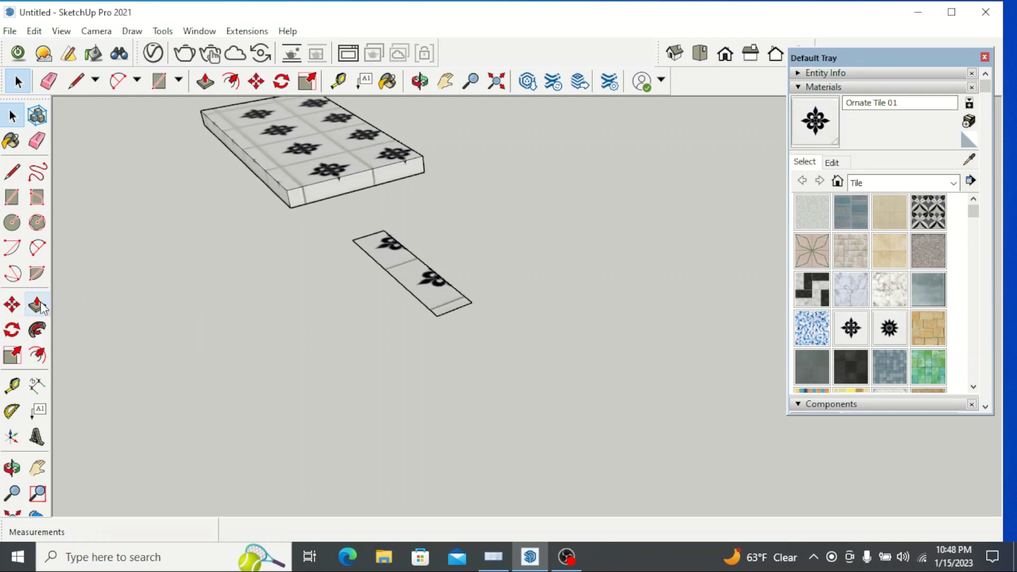
left_click(38, 305)
left_click(424, 272)
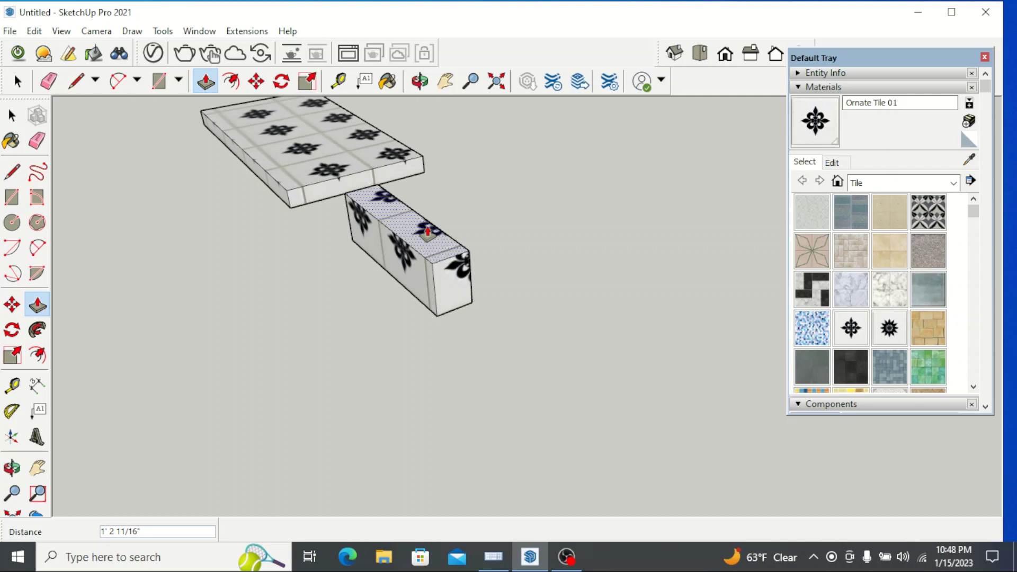
type("6")
key("Return")
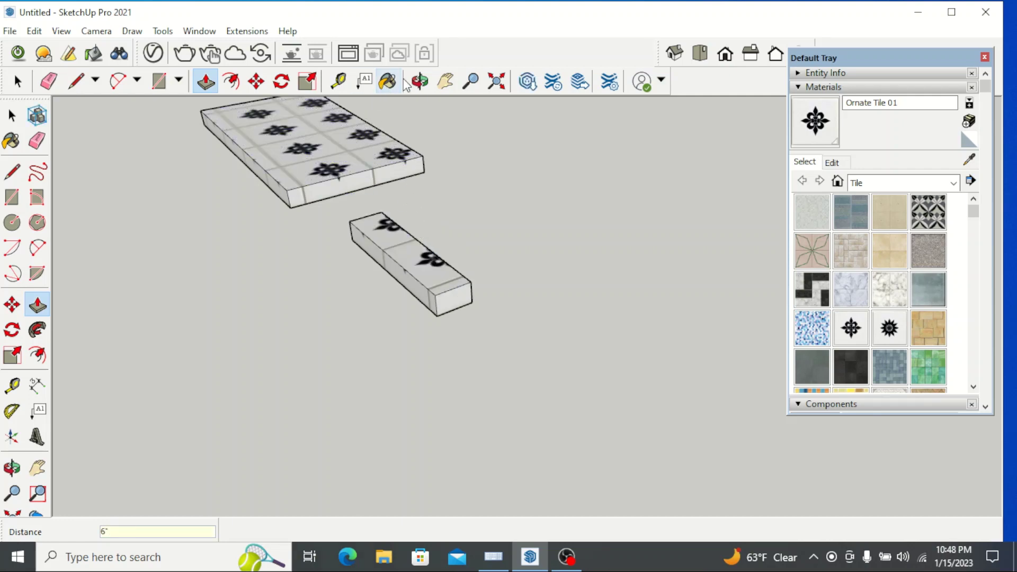
Step: Push/Pull the small block's long side face outward by 10" to widen it
left_click(419, 80)
left_click_drag(513, 293, 405, 236)
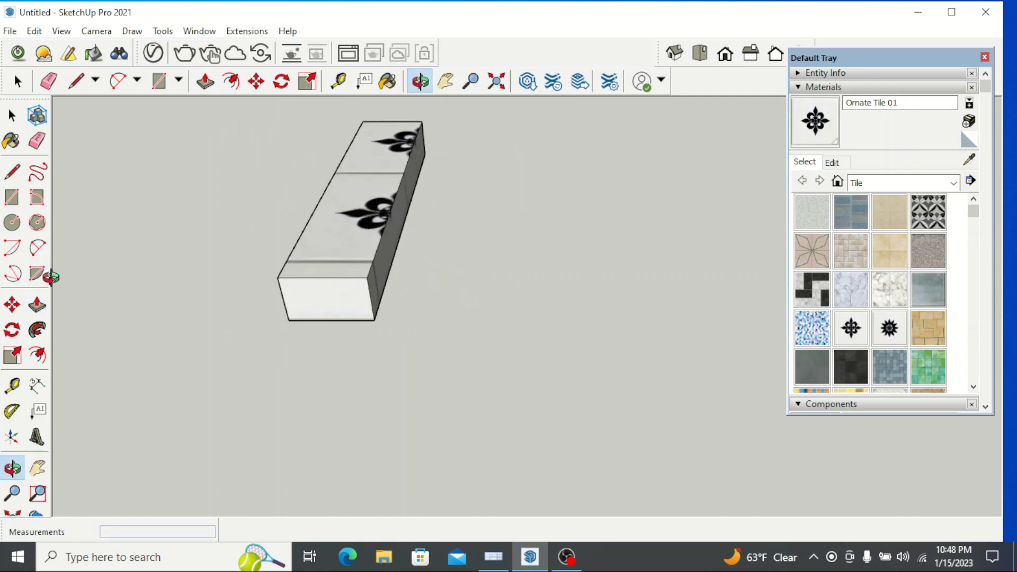
left_click(37, 305)
scroll(410, 261, "up", 2)
scroll(410, 261, "up", 2)
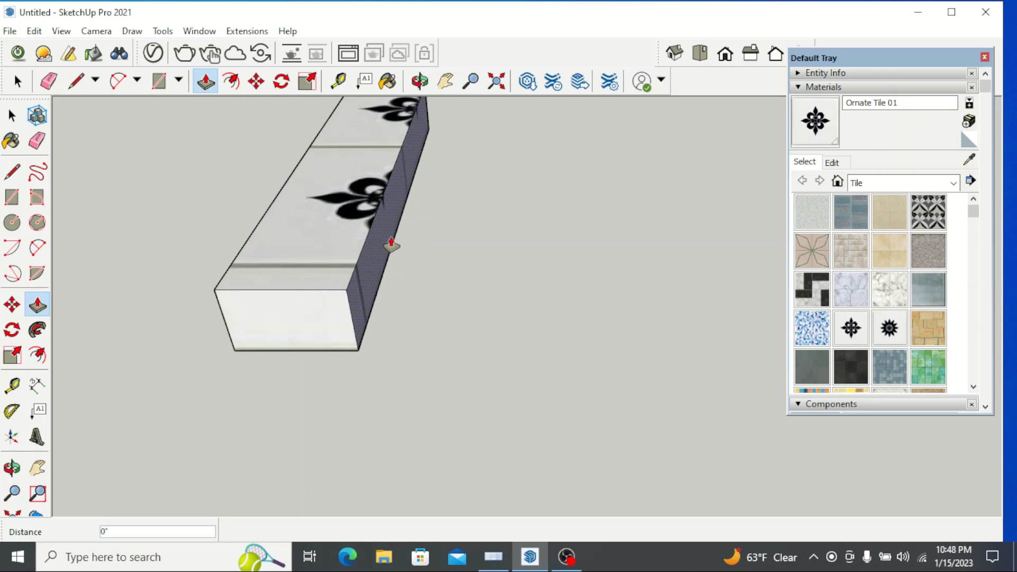
scroll(509, 249, "up", 2)
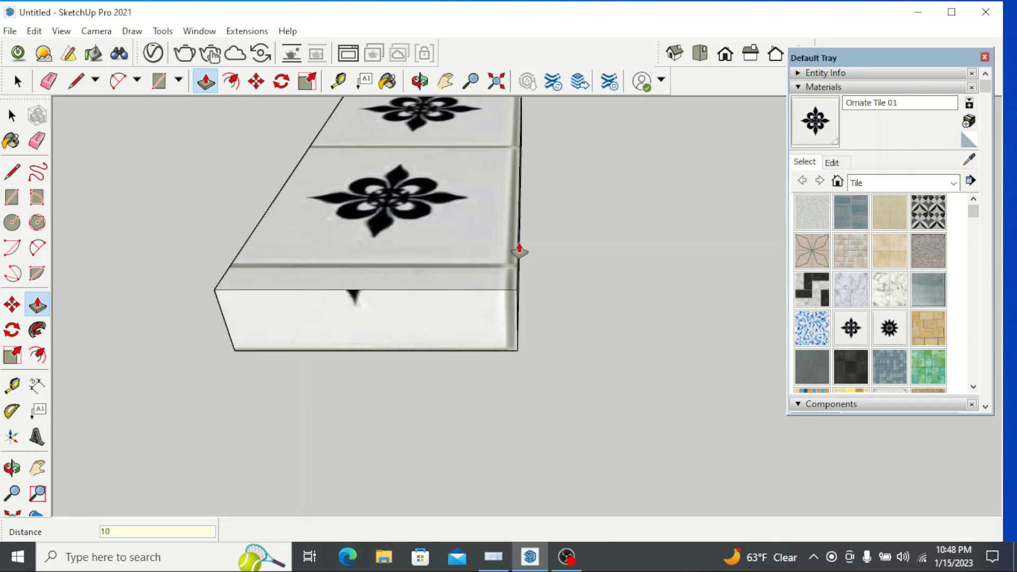
key("Escape")
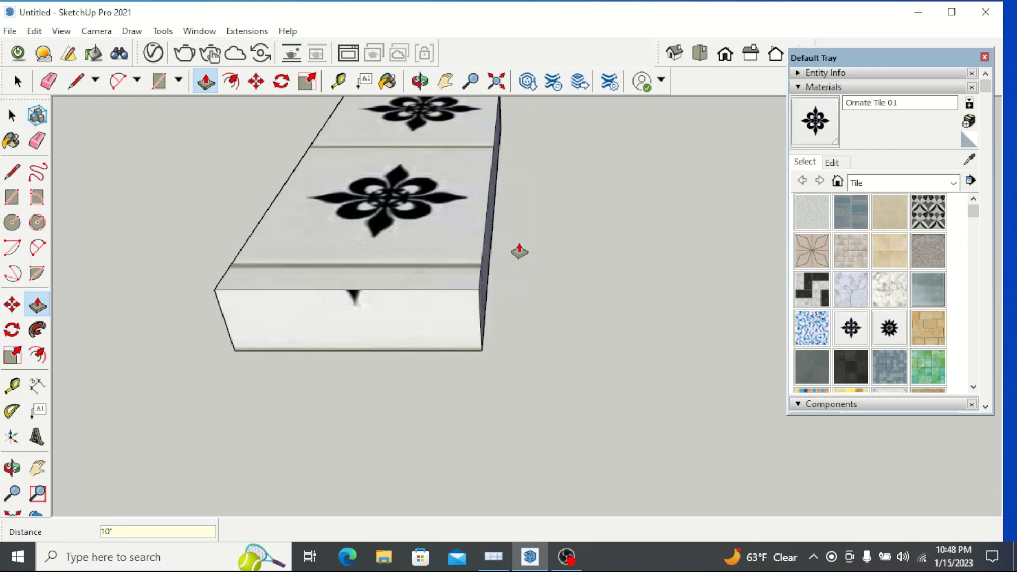
scroll(631, 186, "down", 2)
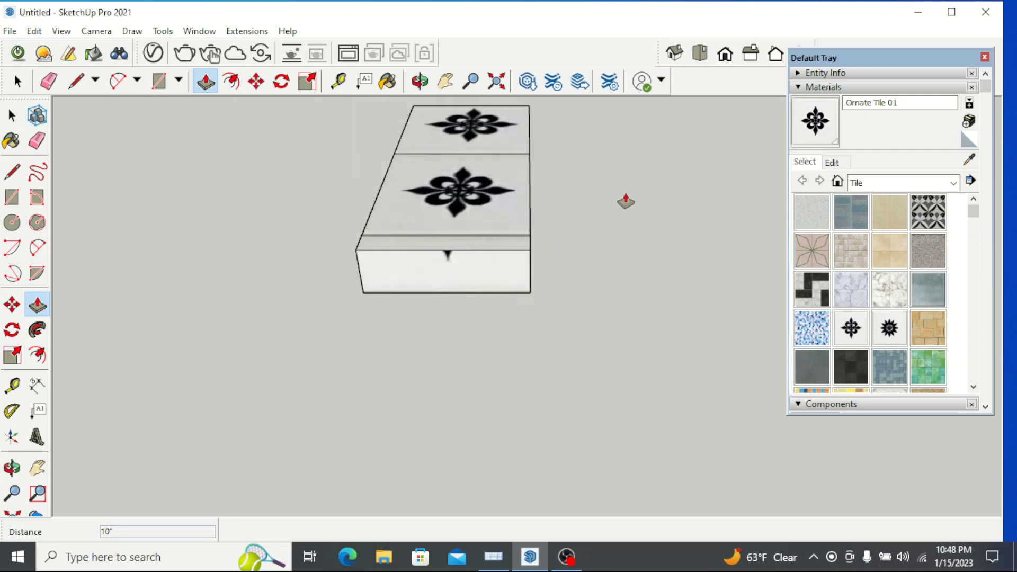
scroll(524, 169, "down", 2)
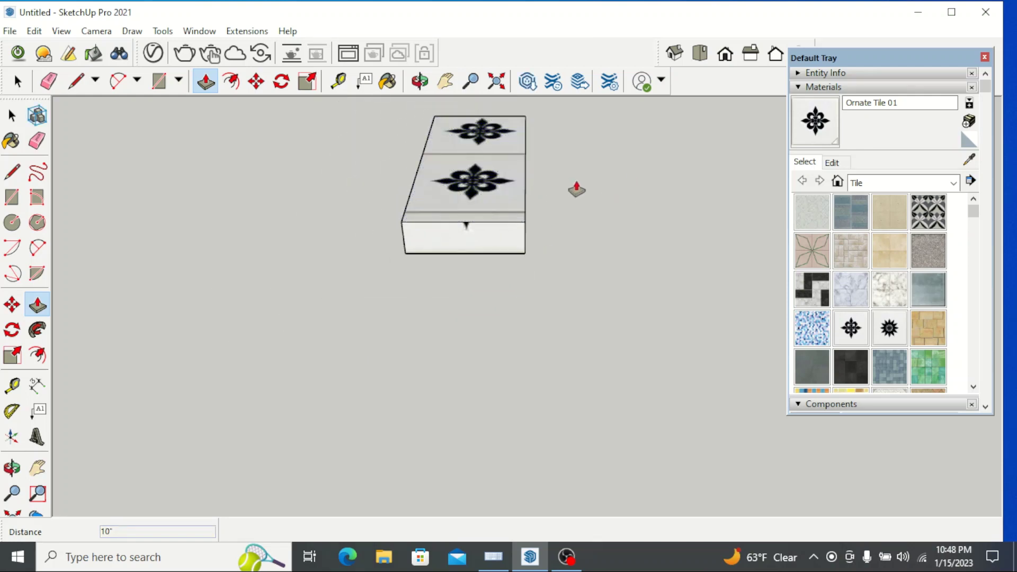
Step: Draw a diagonal line on the small block's end face from the top edge's midpoint to the lower corner
scroll(572, 188, "down", 1)
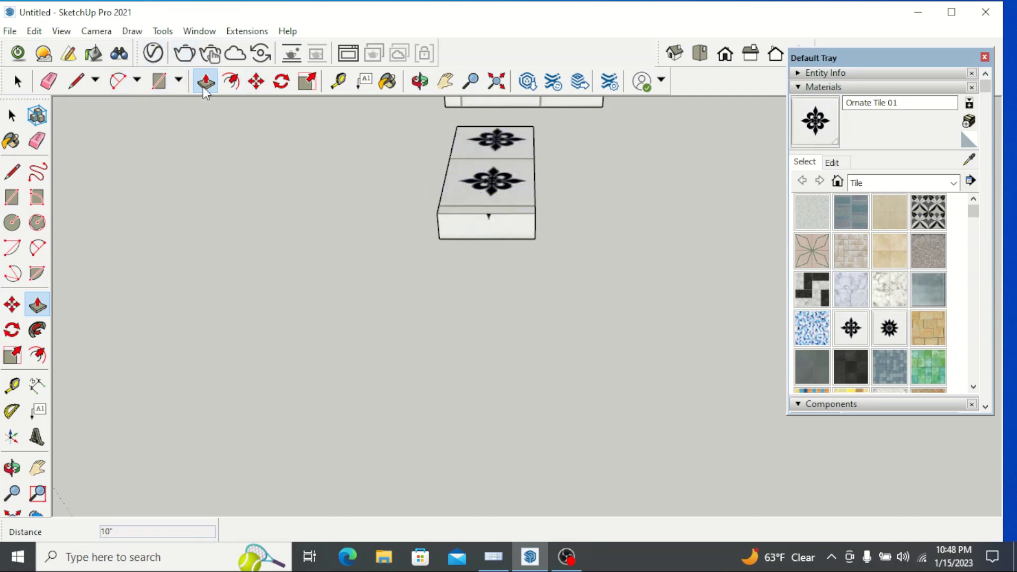
left_click(77, 81)
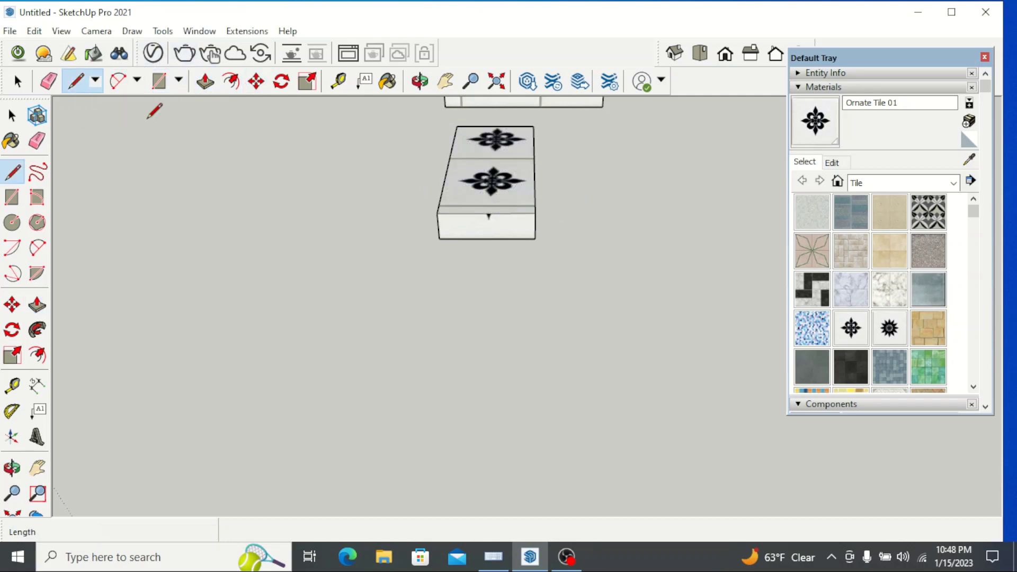
scroll(485, 222, "up", 1)
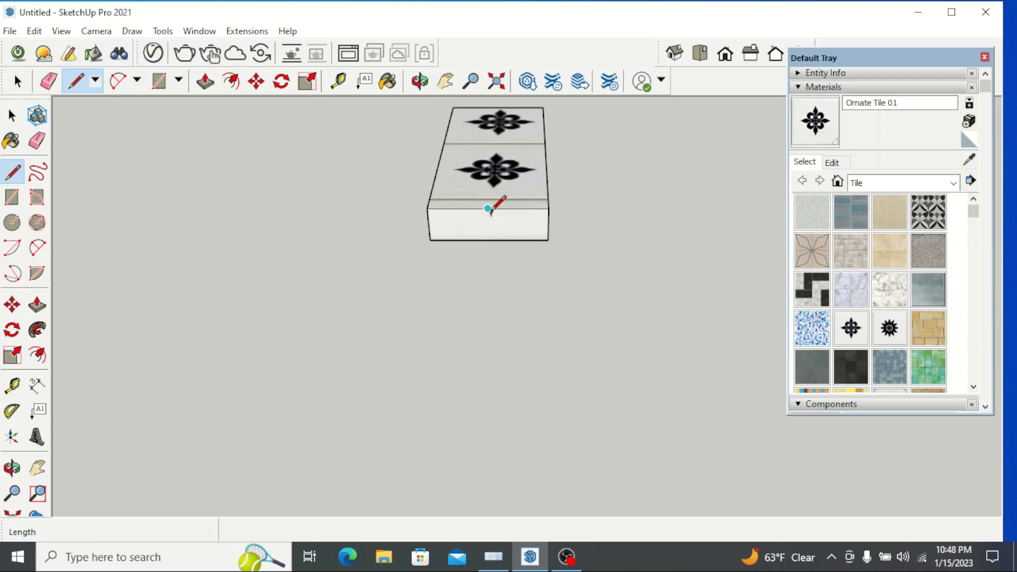
left_click(488, 209)
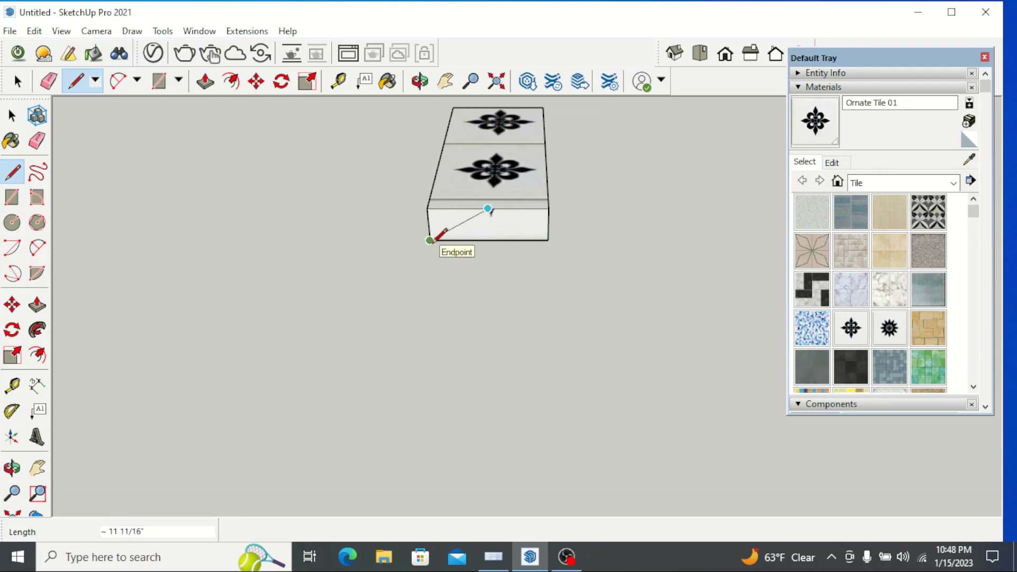
left_click(430, 240)
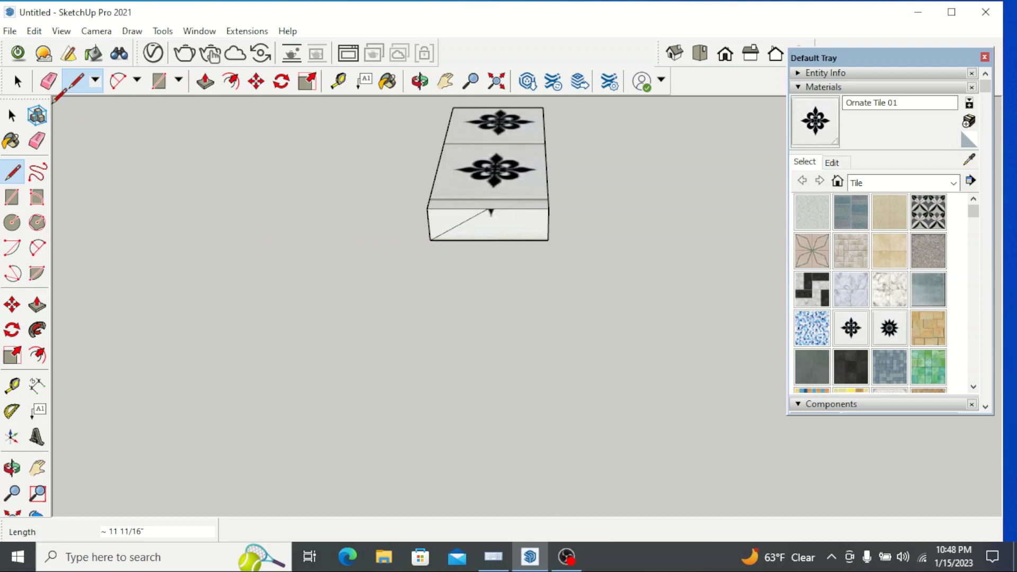
left_click(20, 83)
left_click(19, 82)
Step: Push/Pull the larger end-face portion beside the diagonal 4' through the block to cut it away, leaving a triangular wedge step
middle_click_drag(253, 261, 498, 260)
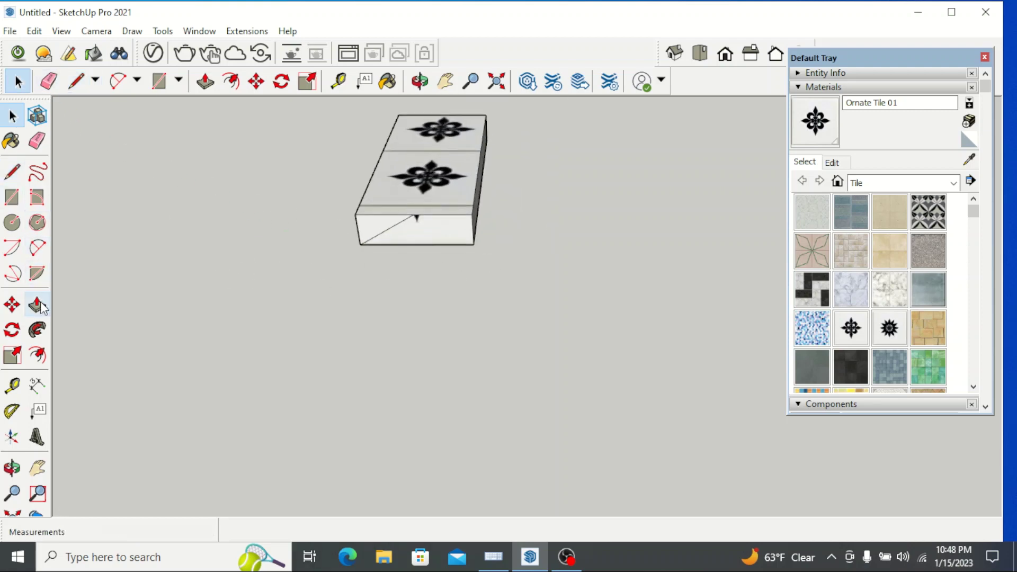
left_click(429, 83)
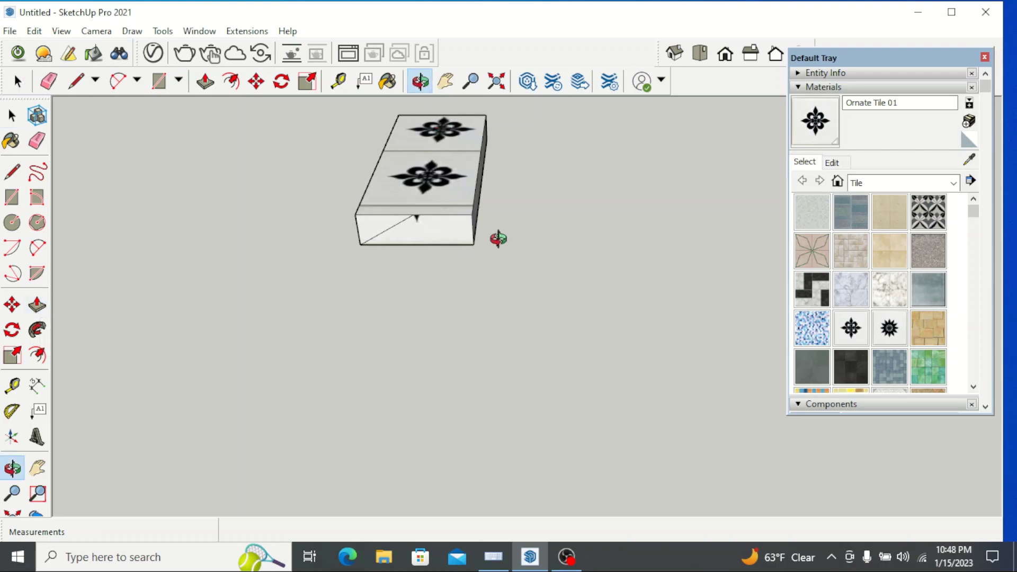
left_click_drag(494, 236, 549, 166)
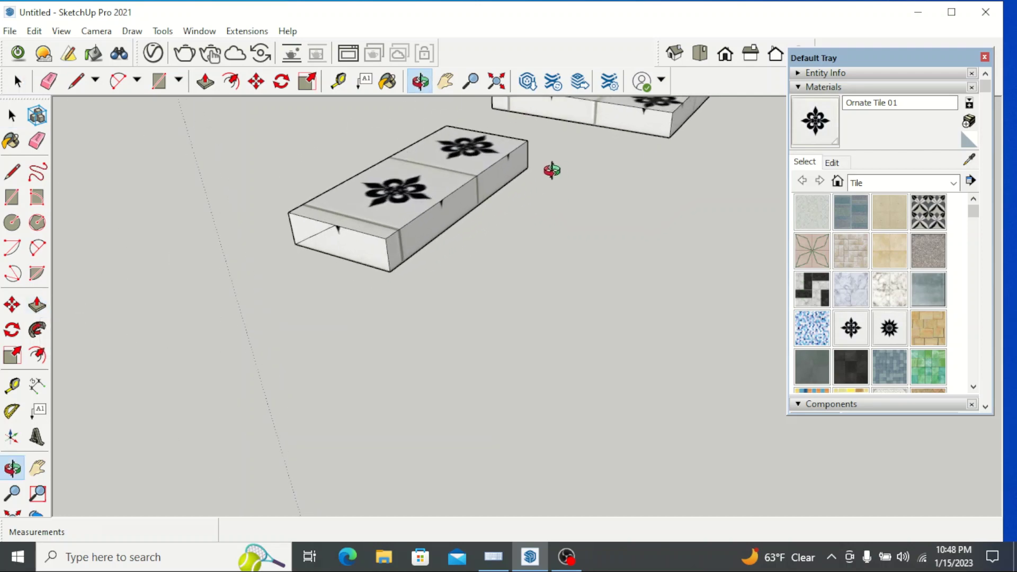
left_click(37, 304)
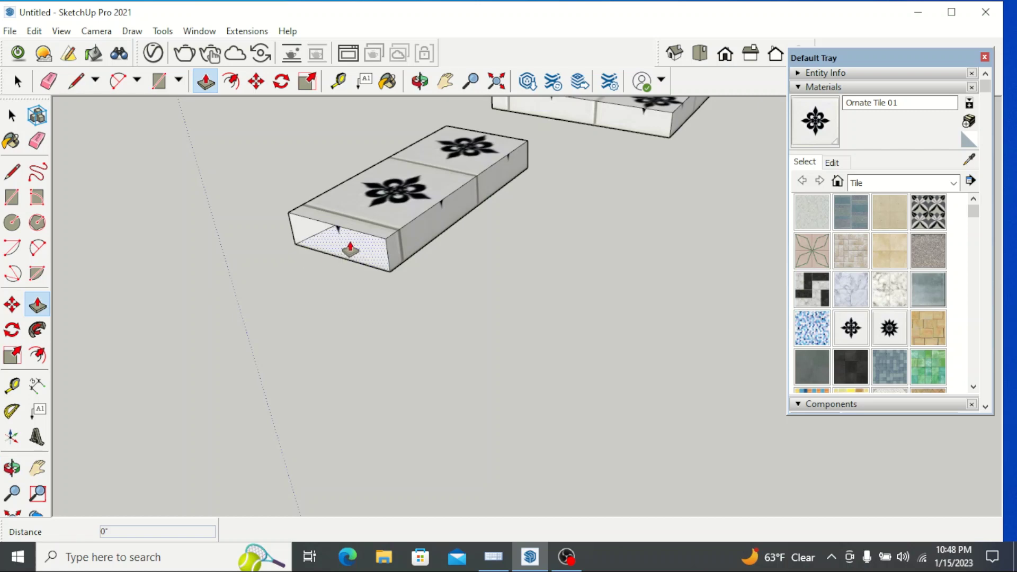
left_click_drag(350, 248, 519, 163)
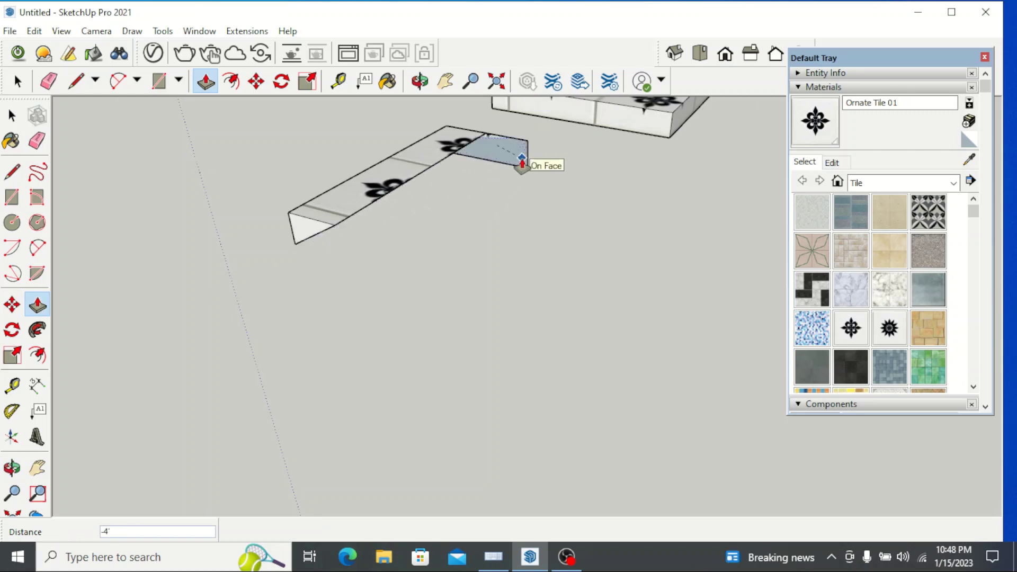
double_click(522, 162)
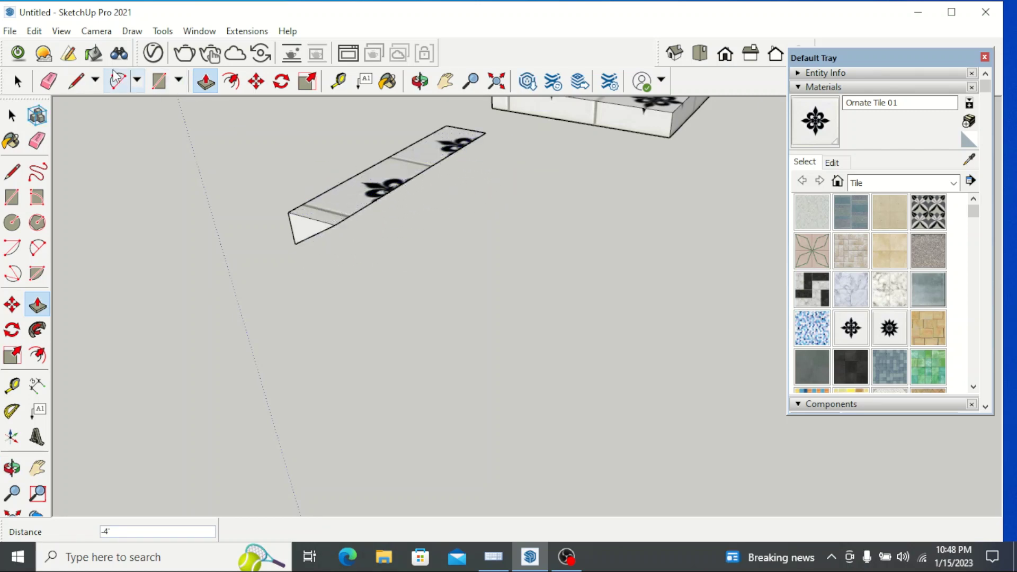
left_click(18, 81)
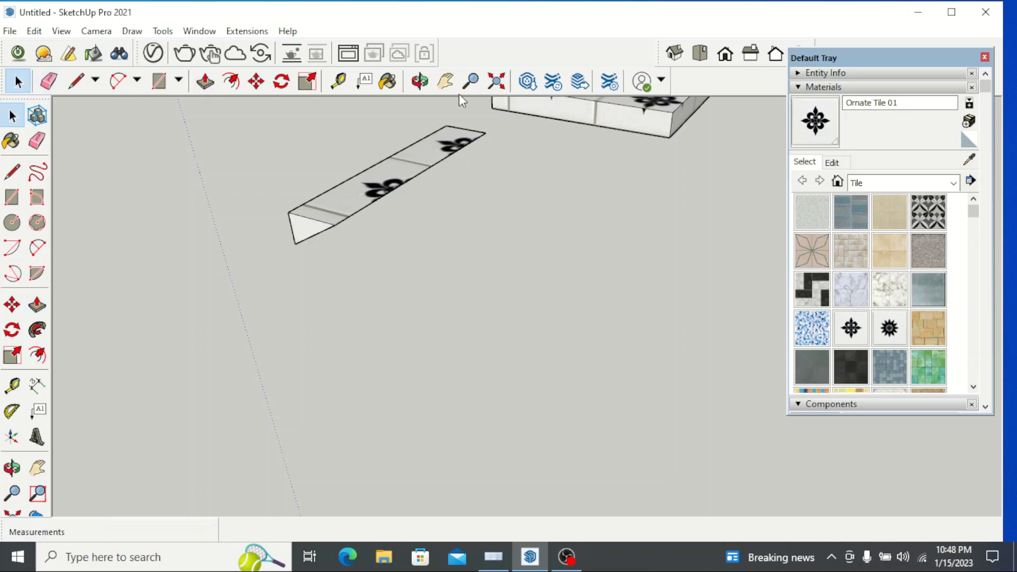
Step: Move the whole wedge step by its lower edge's endpoint onto the top corner of the tiled slab's long side
left_click(418, 82)
left_click_drag(290, 258, 515, 332)
left_click_drag(420, 261, 589, 177)
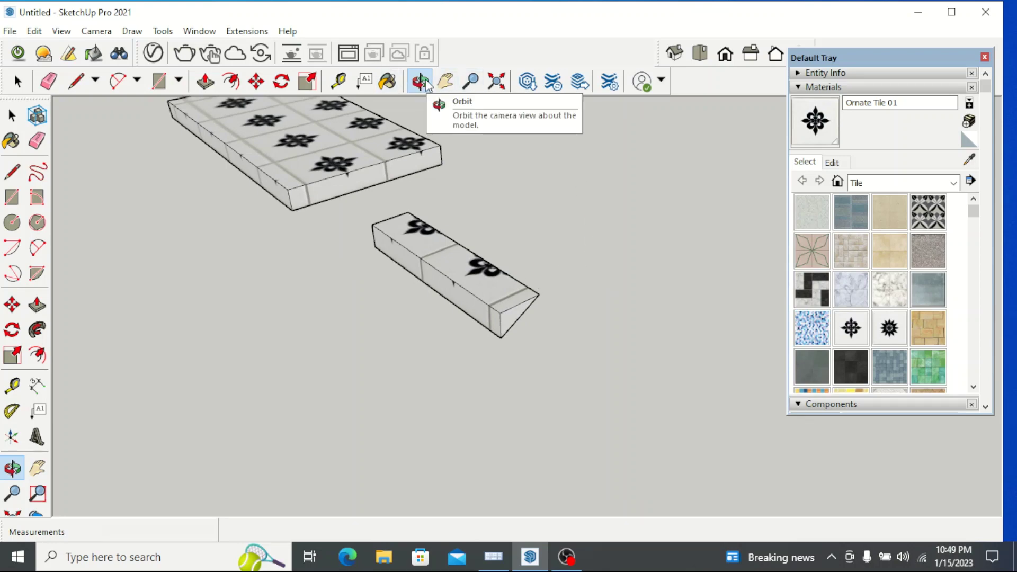
left_click(17, 117)
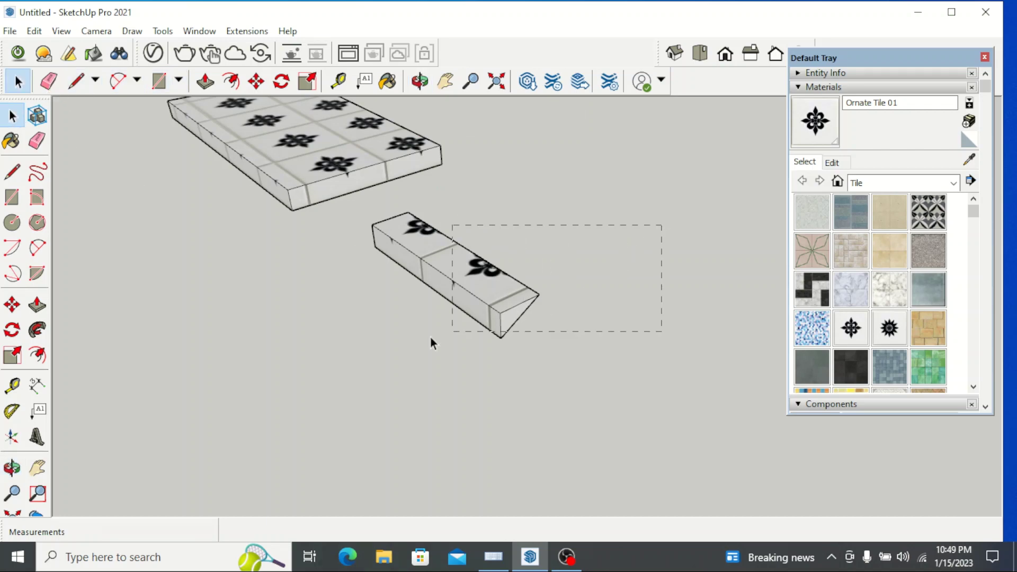
left_click_drag(329, 341, 322, 328)
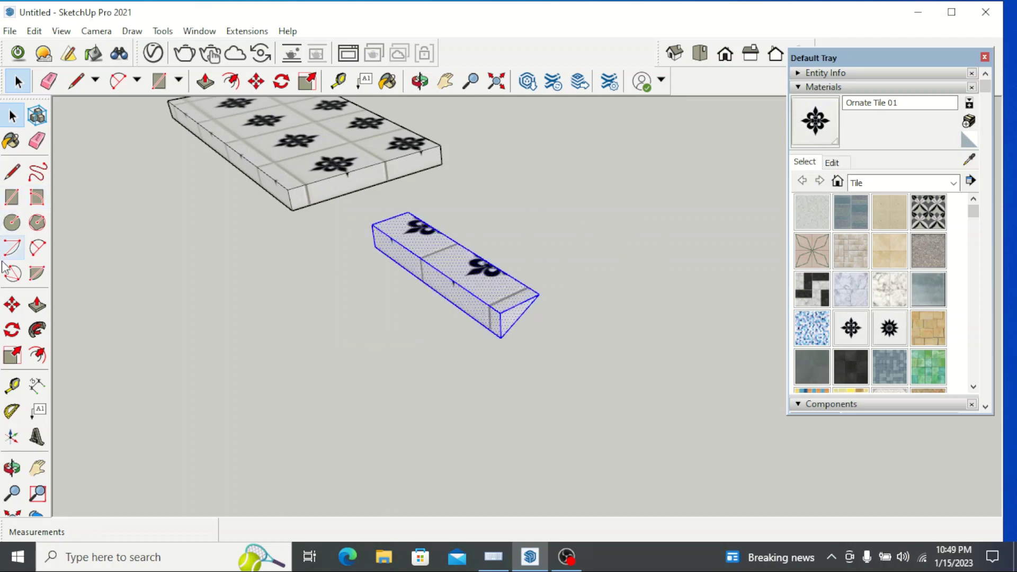
left_click(15, 306)
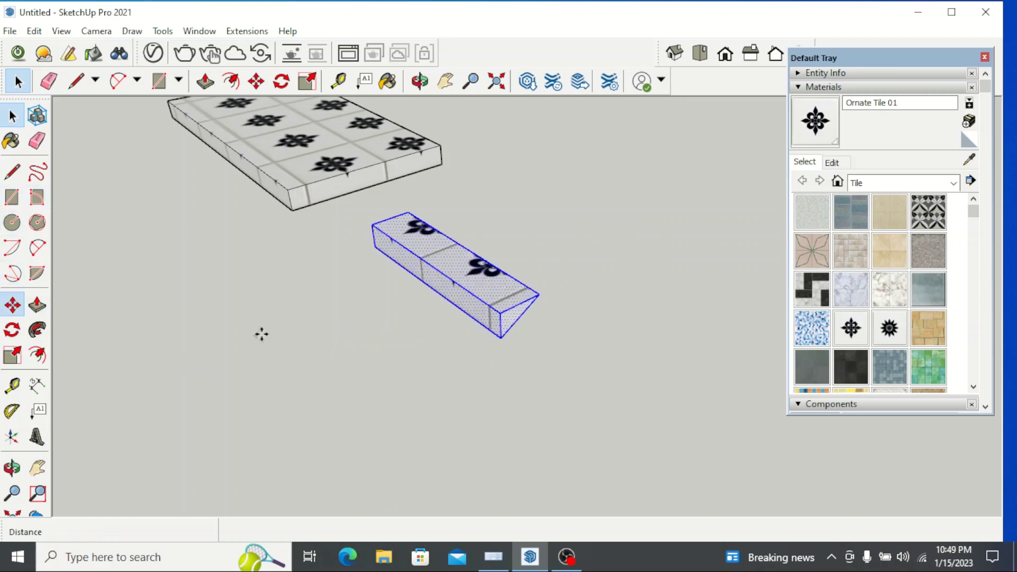
left_click(500, 337)
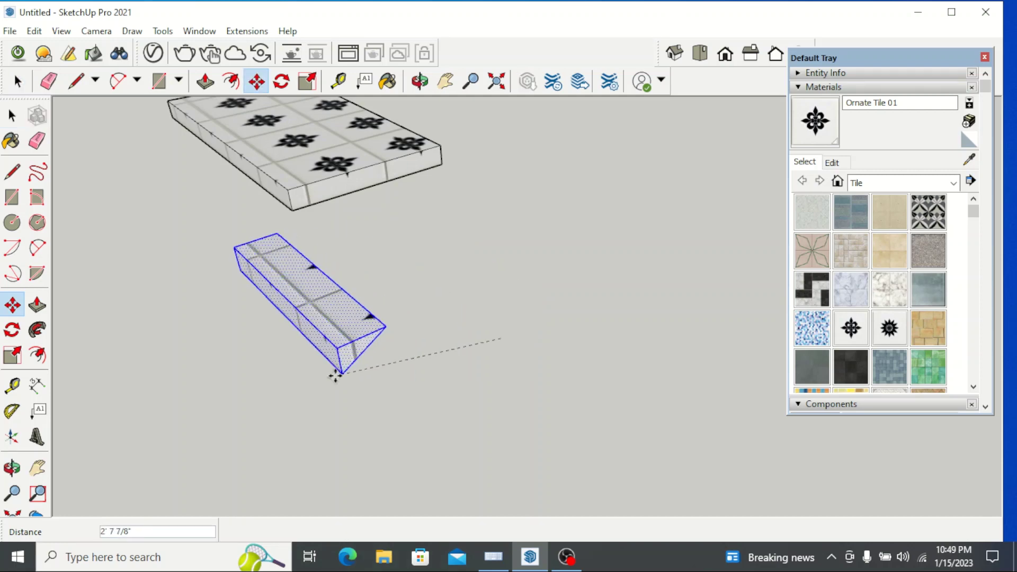
scroll(405, 284, "up", 3)
scroll(421, 168, "up", 2)
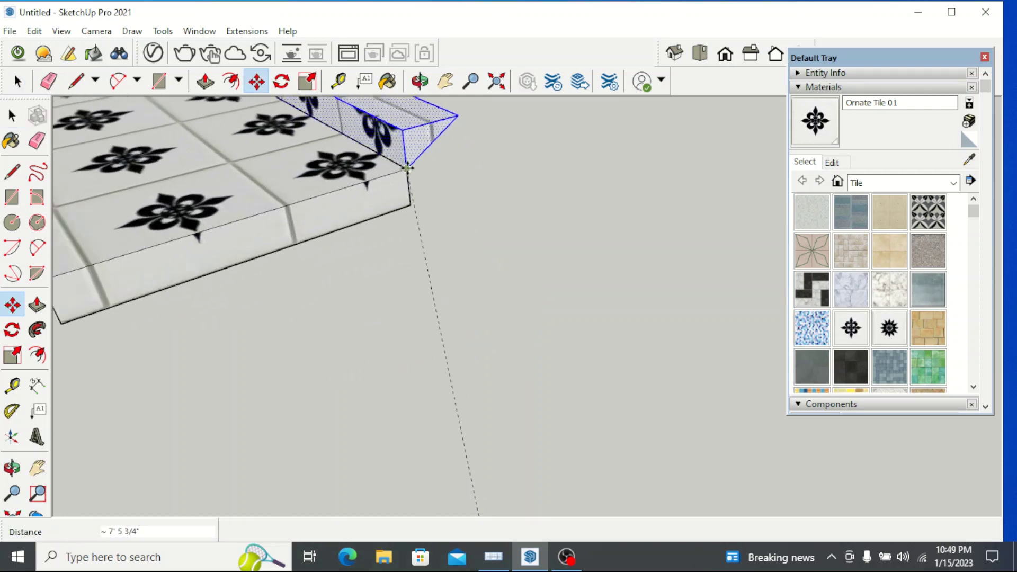
scroll(372, 303, "down", 5)
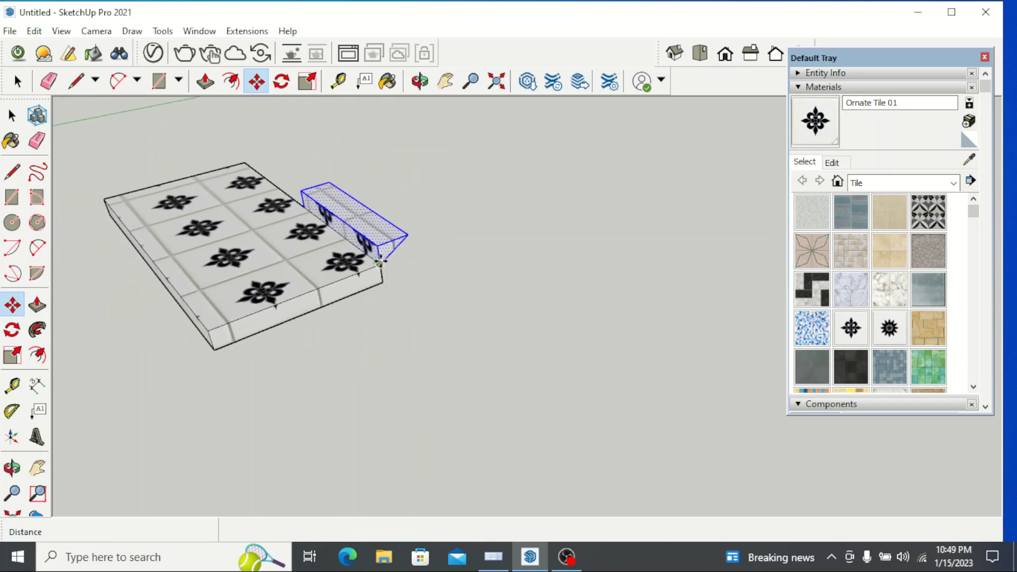
Step: Copy the wedge step from its lower corner to its upper outer corner and repeat the copy x9 to form a stair flight
left_click(380, 264)
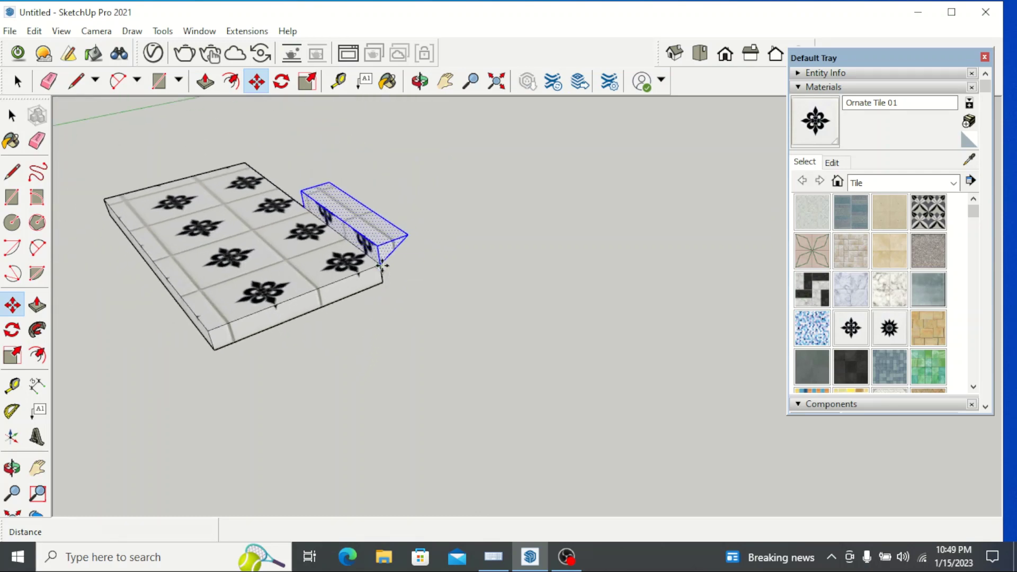
key("ctrl")
left_click(383, 266)
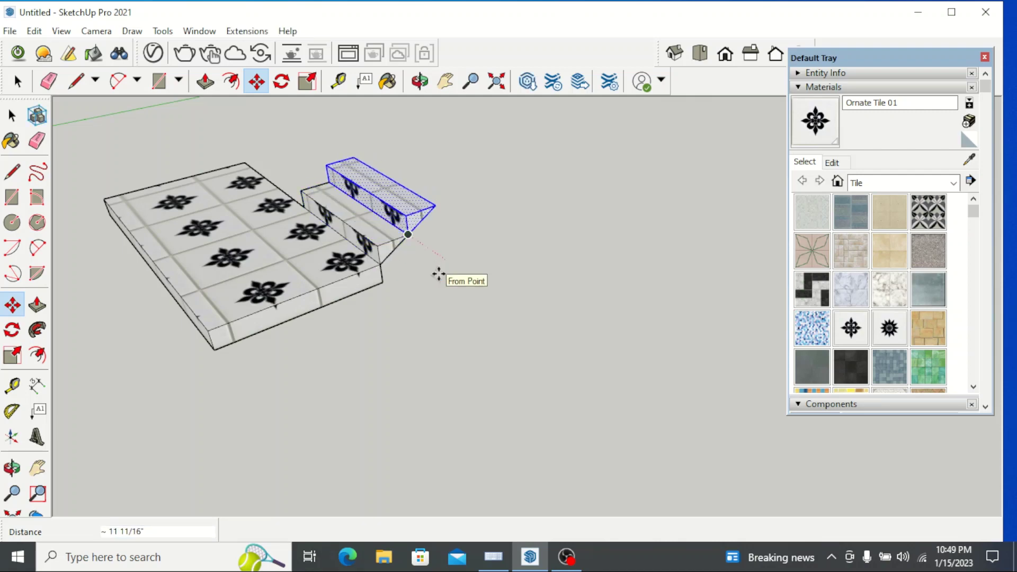
type("x")
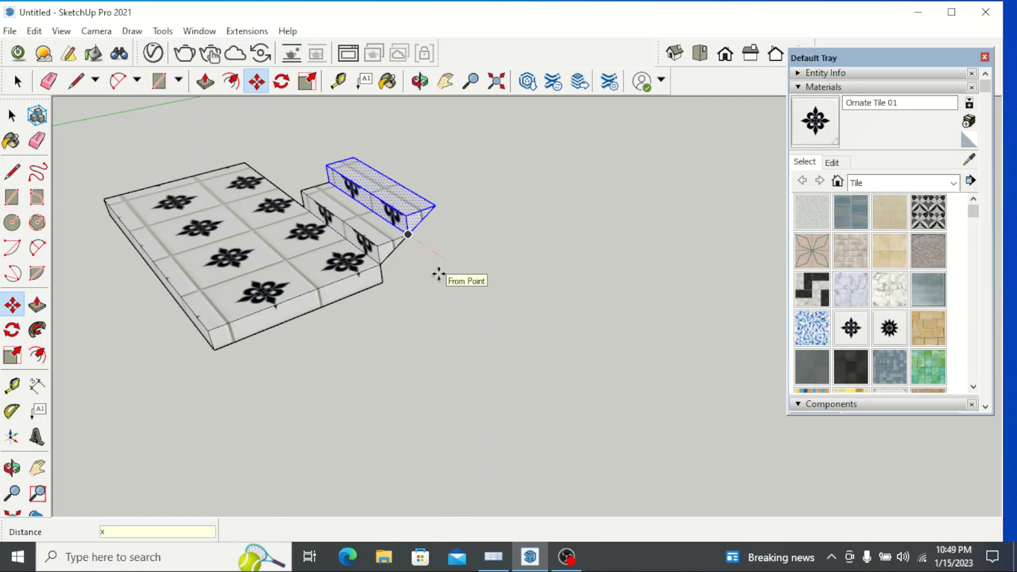
type("9")
key("Return")
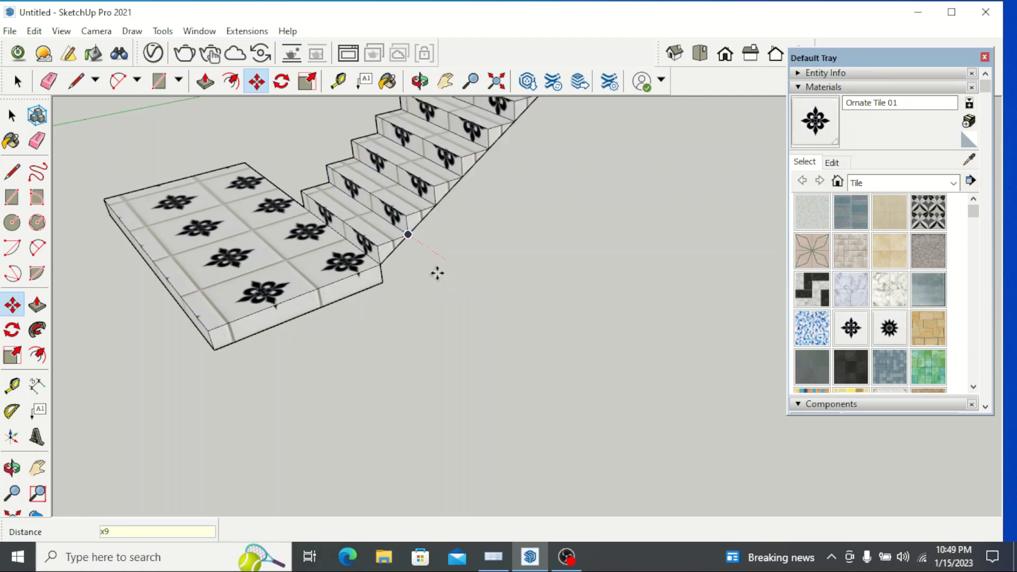
scroll(481, 422, "down", 6)
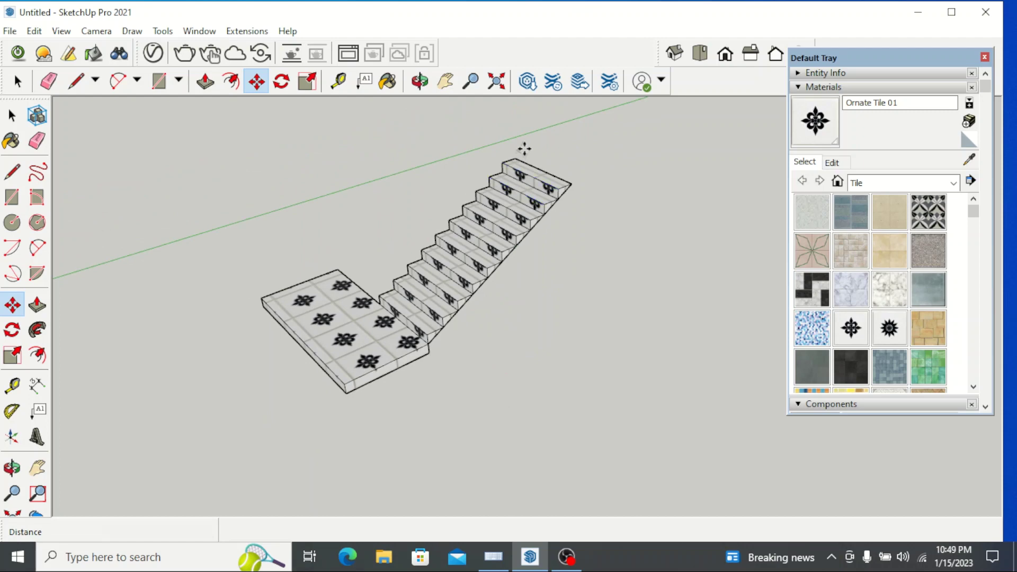
Step: Examine the stair flight and slab, and check by selection whether they are connected geometry
scroll(521, 154, "up", 1)
scroll(471, 420, "down", 1)
scroll(525, 197, "up", 2)
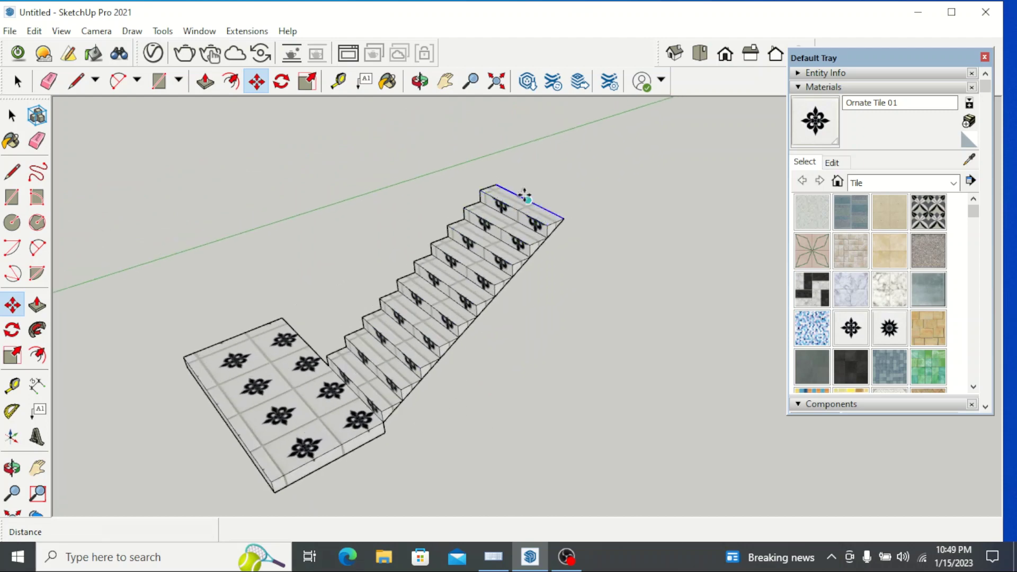
scroll(527, 194, "up", 1)
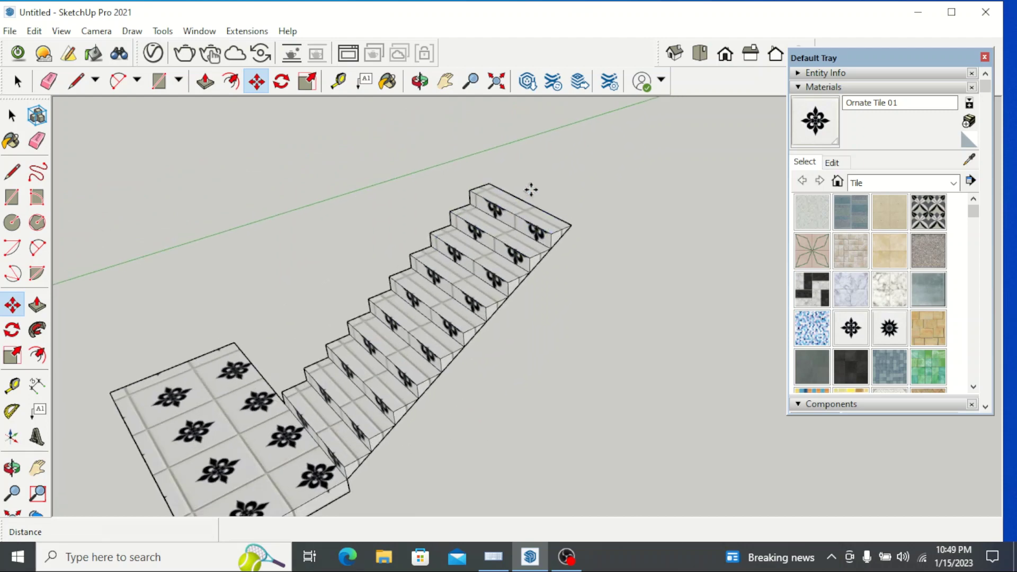
scroll(531, 190, "down", 1)
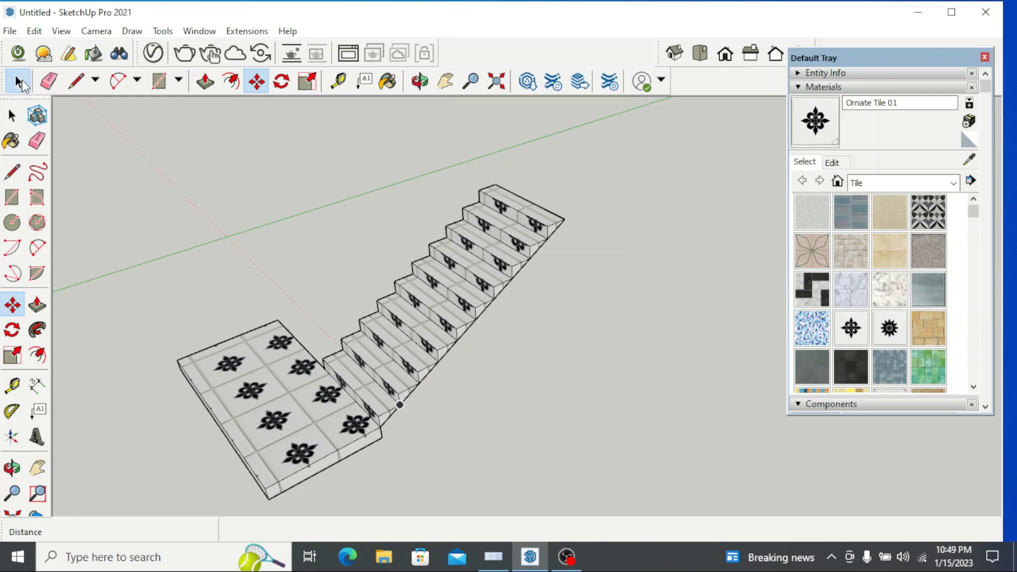
left_click(19, 82)
scroll(410, 280, "down", 1)
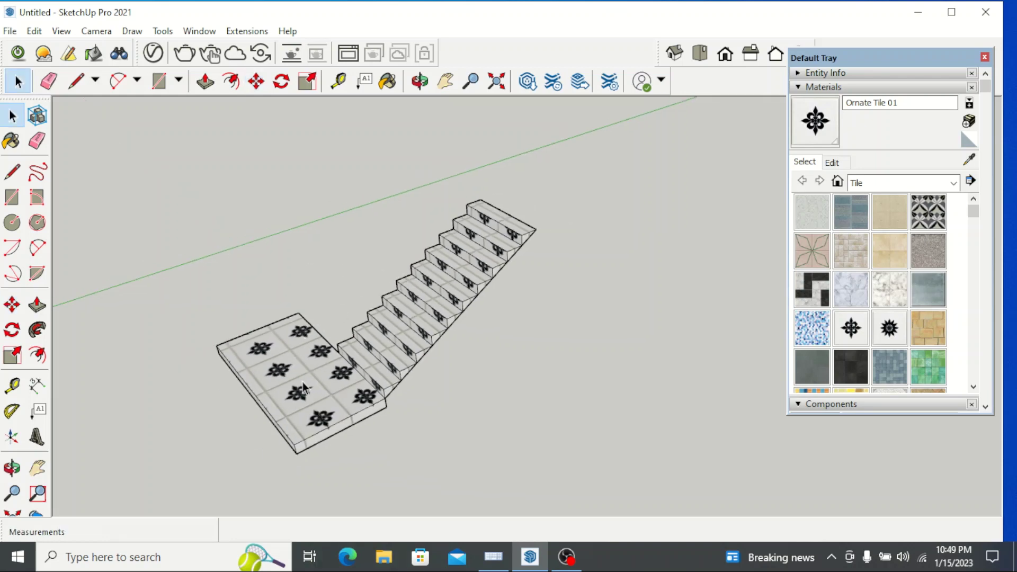
left_click(304, 387)
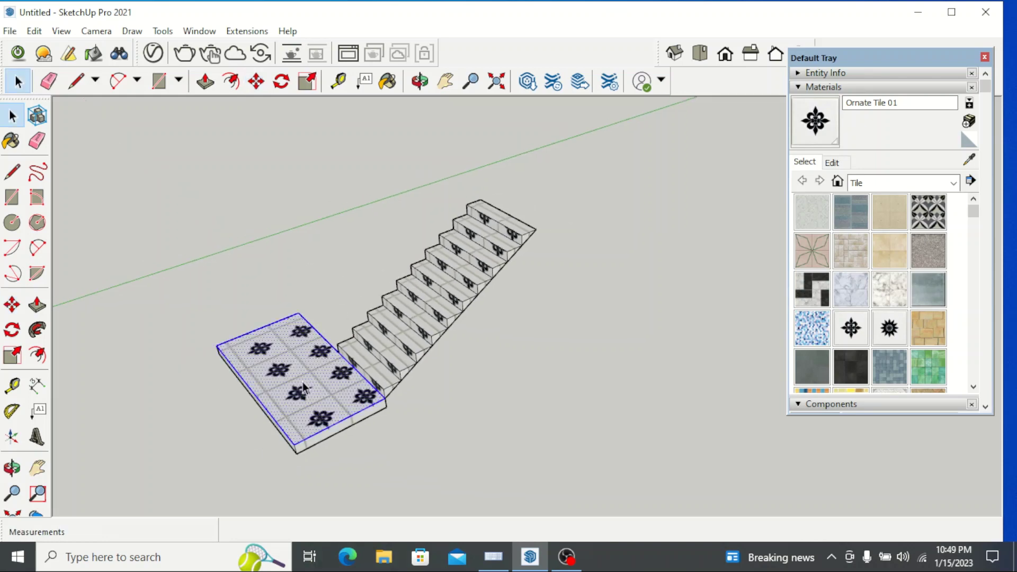
triple_click(303, 387)
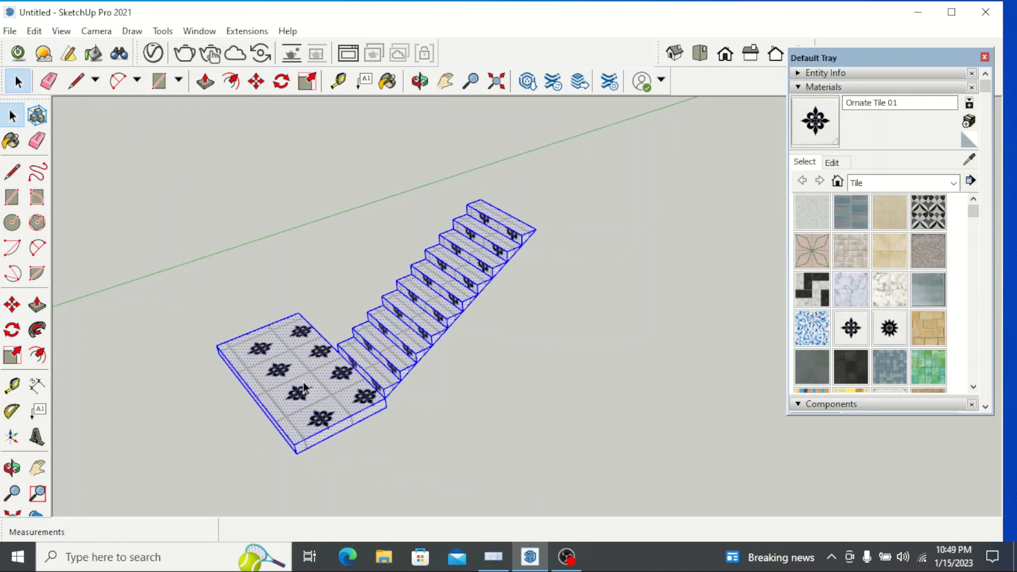
left_click(510, 382)
left_click(316, 387)
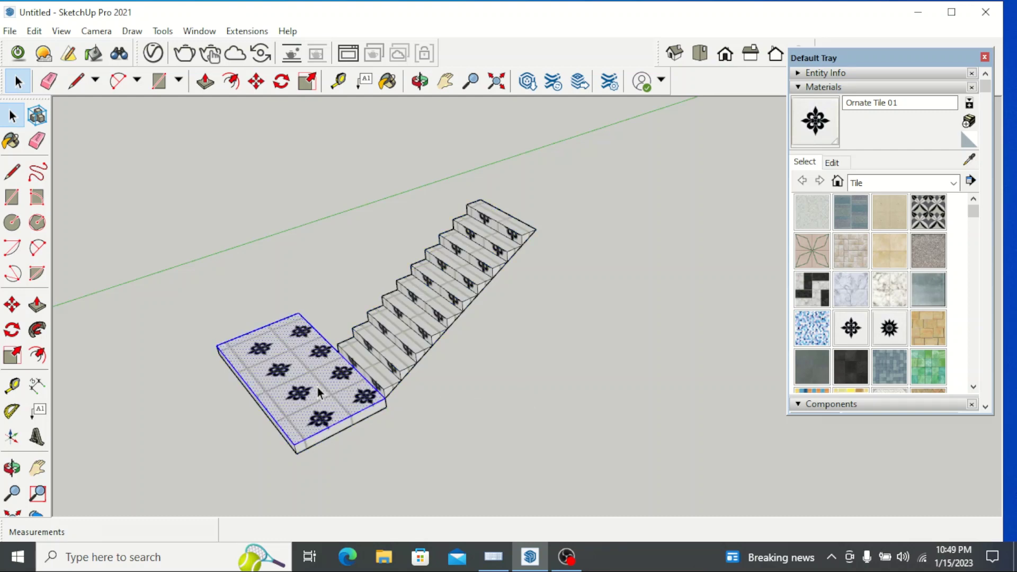
scroll(336, 431, "up", 1)
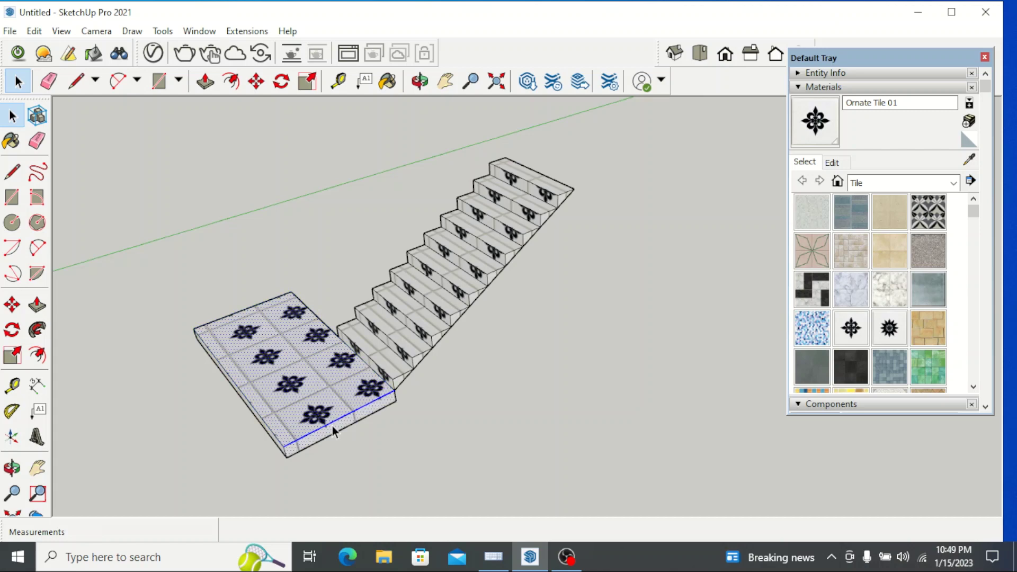
triple_click(334, 431)
left_click(493, 359)
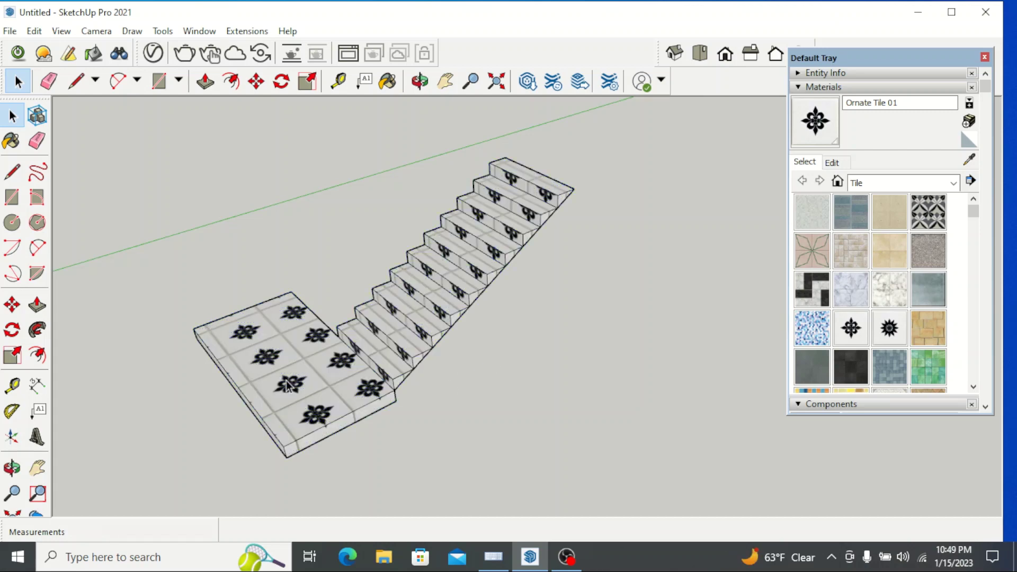
scroll(374, 394, "up", 3)
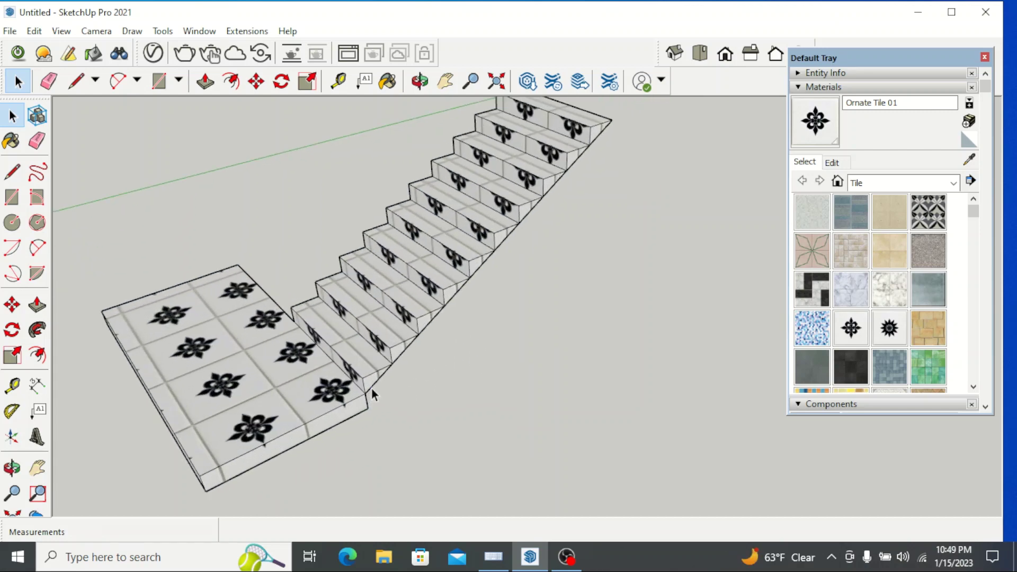
scroll(254, 318, "down", 5)
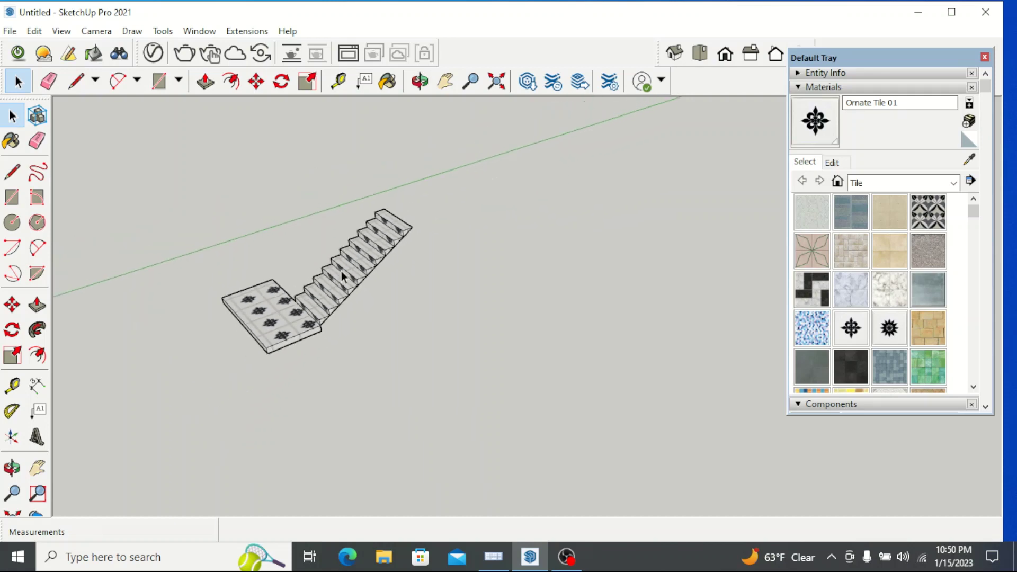
Step: Draw an 8'2" by 4' rectangle on the ground in the empty area beside the stair flight
left_click(12, 197)
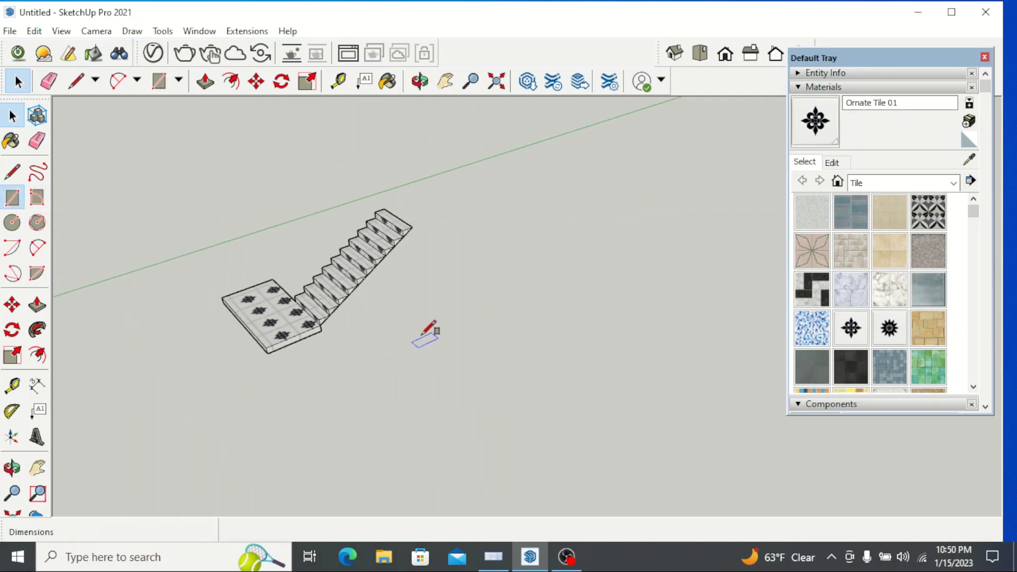
scroll(429, 329, "down", 3)
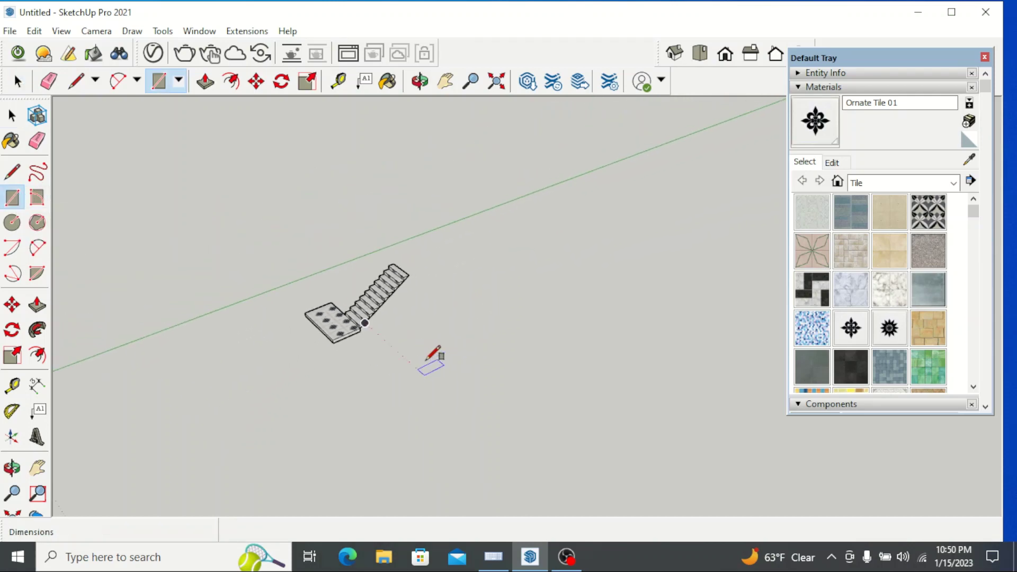
left_click(418, 370)
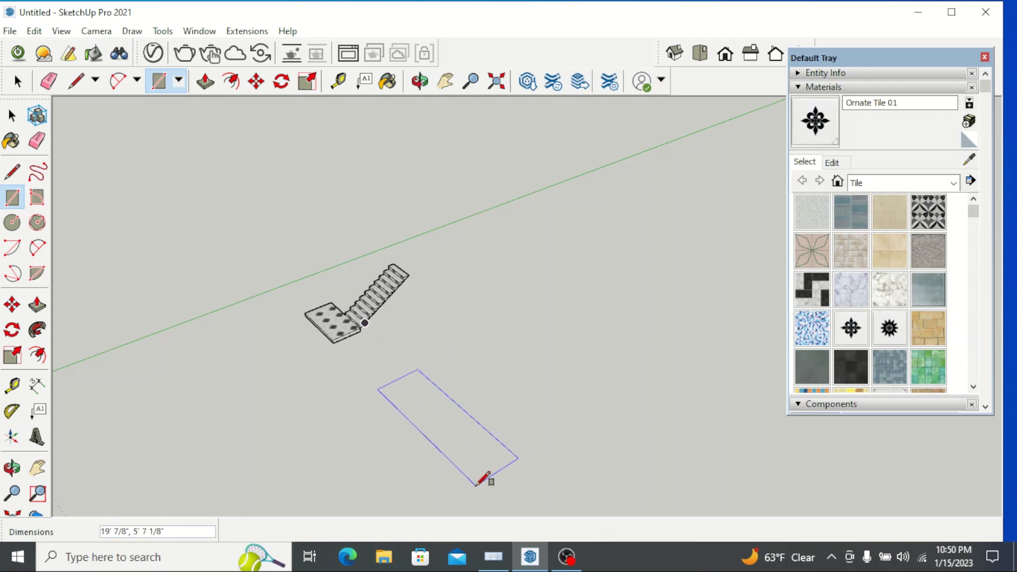
type("4")
type("8'2")
key("Return")
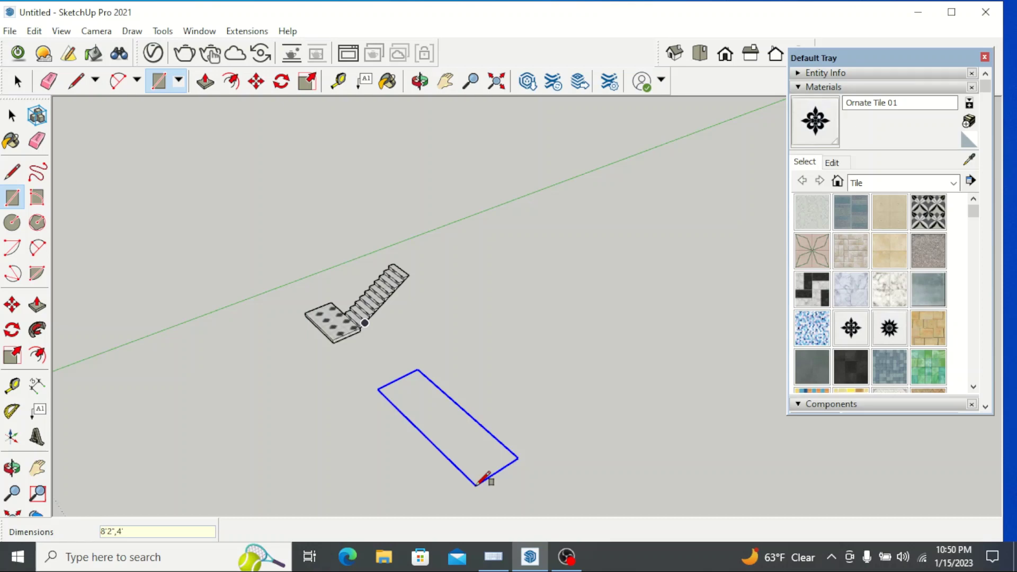
key("Return")
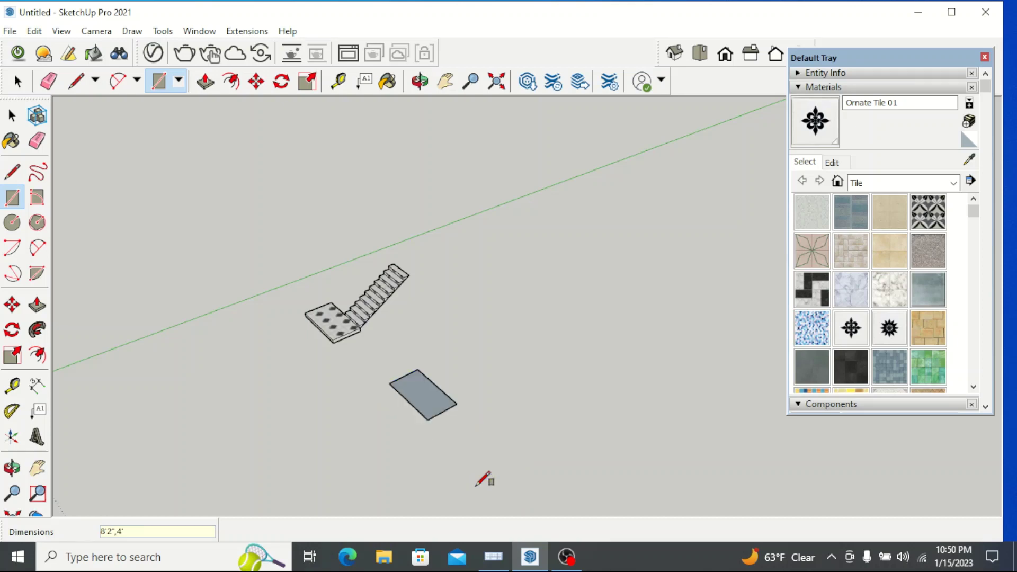
Step: Paint the new rectangle's face with the Ornate Tile 01 material
left_click(13, 115)
scroll(421, 395, "up", 2)
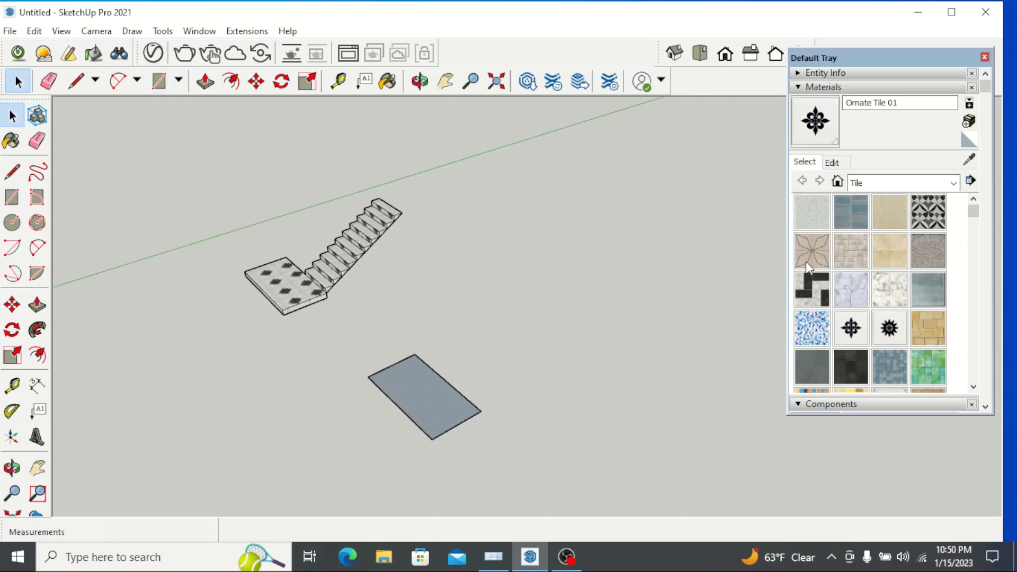
left_click(818, 123)
scroll(426, 396, "up", 1)
left_click(425, 396)
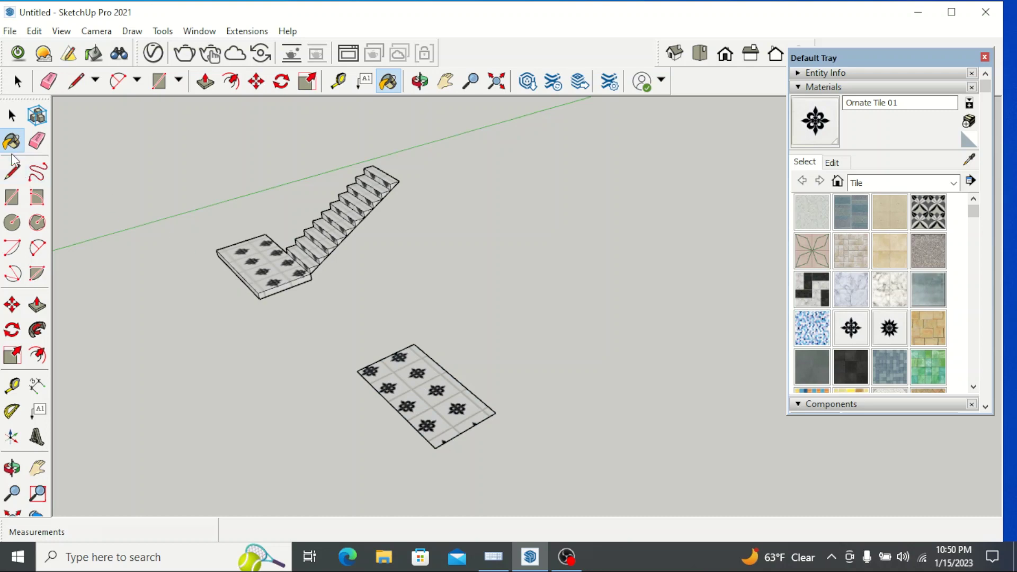
left_click(12, 115)
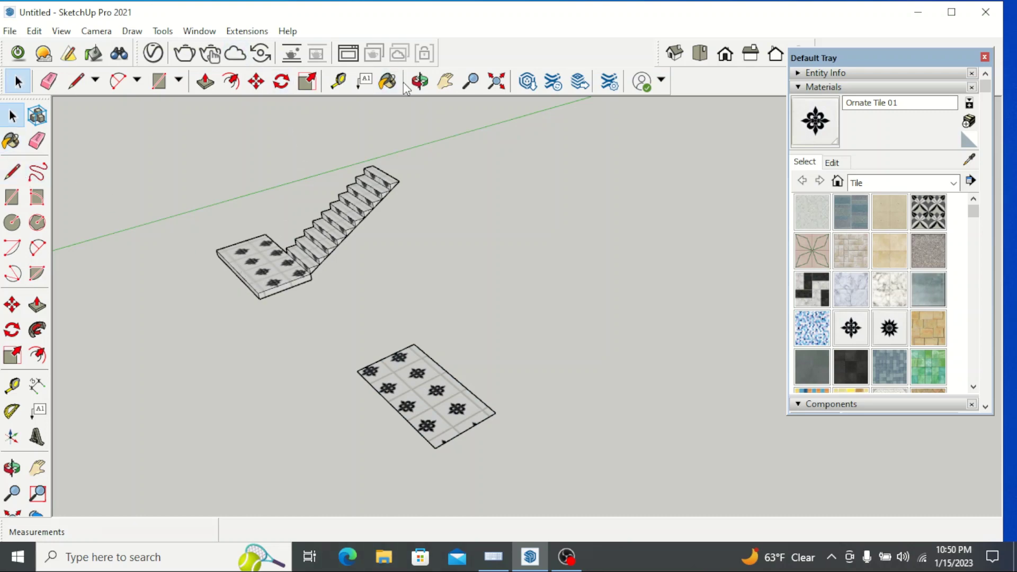
Step: Push/Pull the tiled rectangle upward 6" to form a second landing slab
left_click(205, 81)
scroll(405, 397, "up", 1)
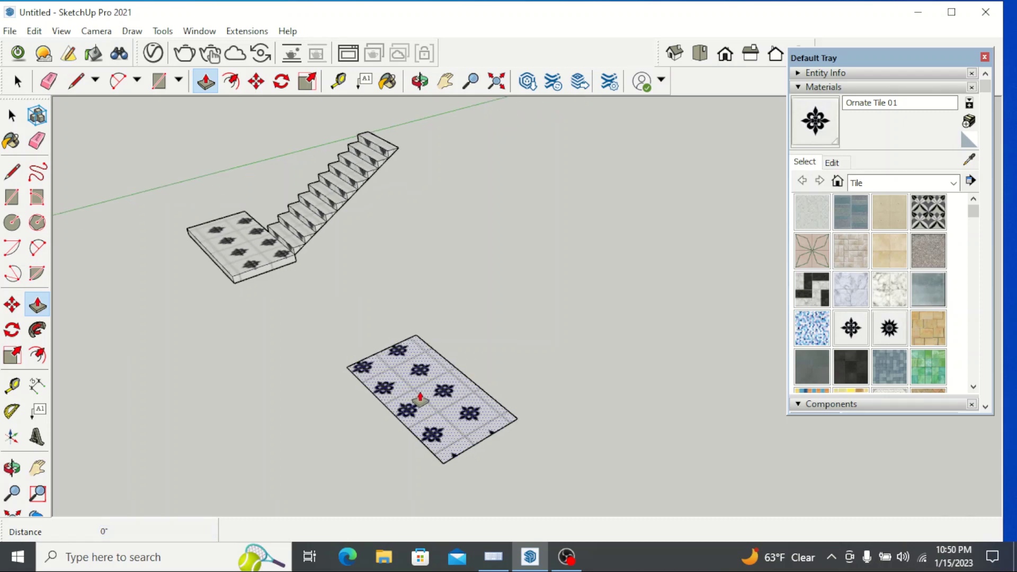
left_click_drag(418, 398, 423, 316)
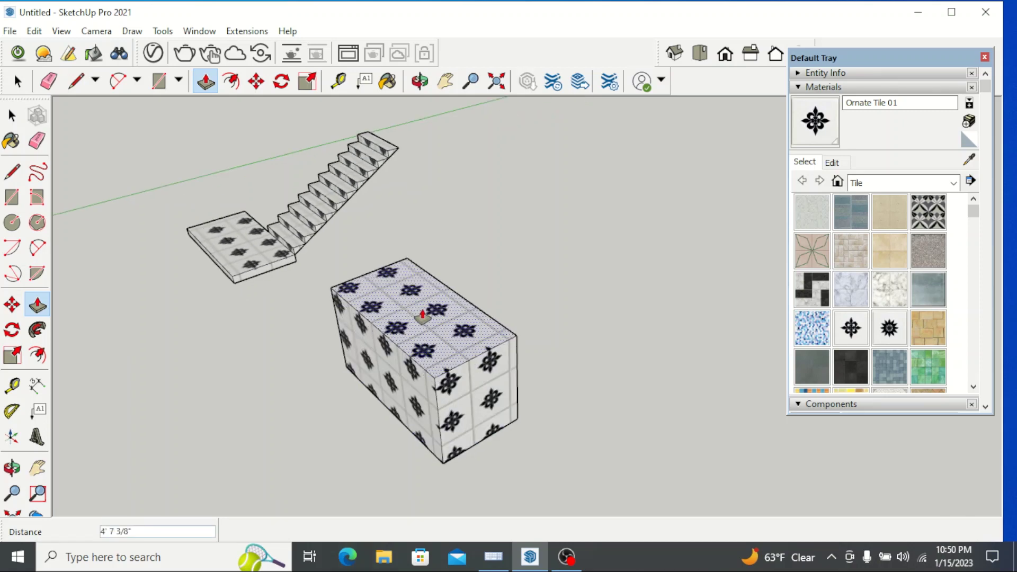
type("6")
key("Return")
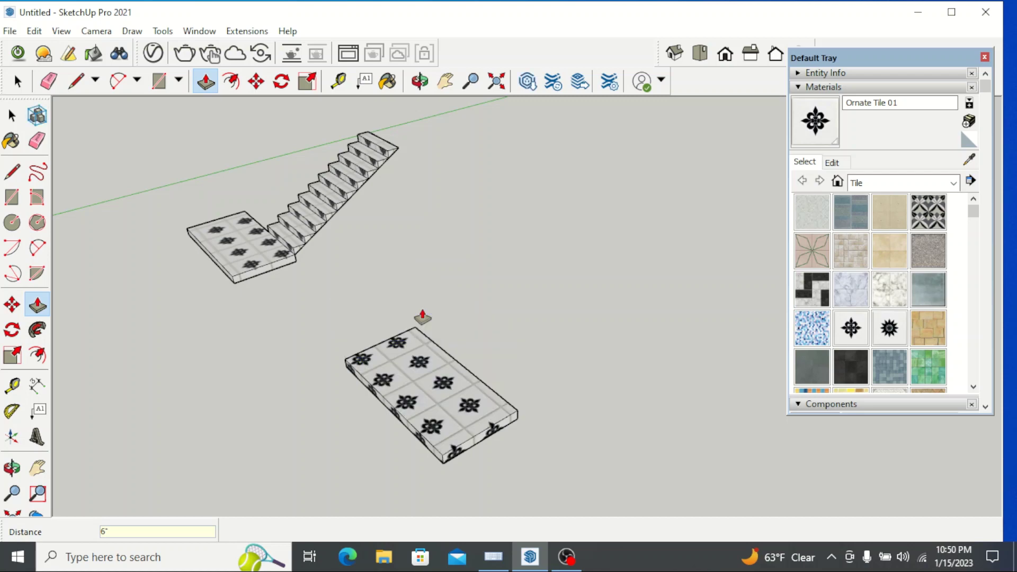
Step: Select the entire new landing slab and make it a group
left_click(21, 80)
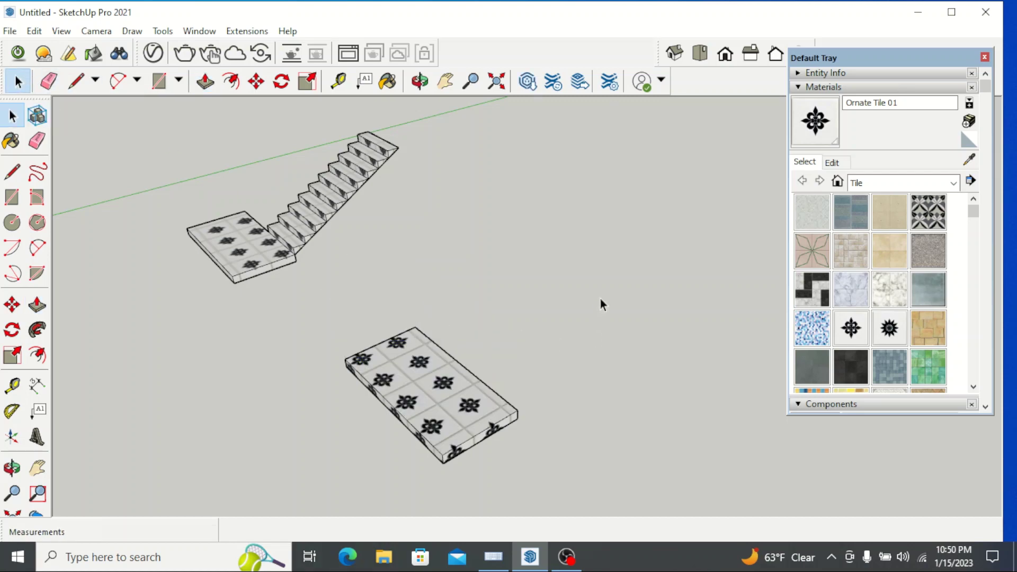
left_click_drag(317, 469, 317, 469)
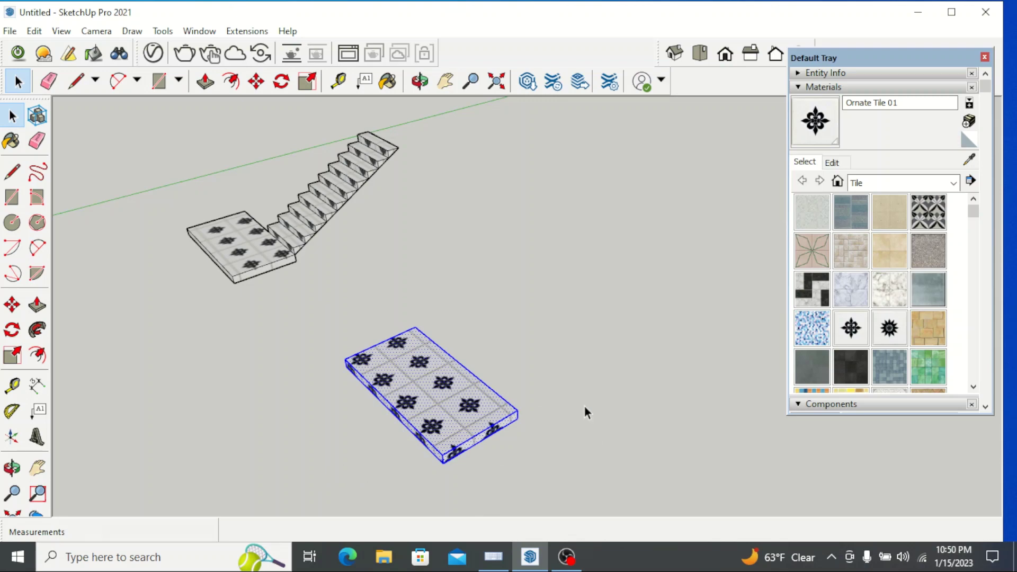
right_click(459, 399)
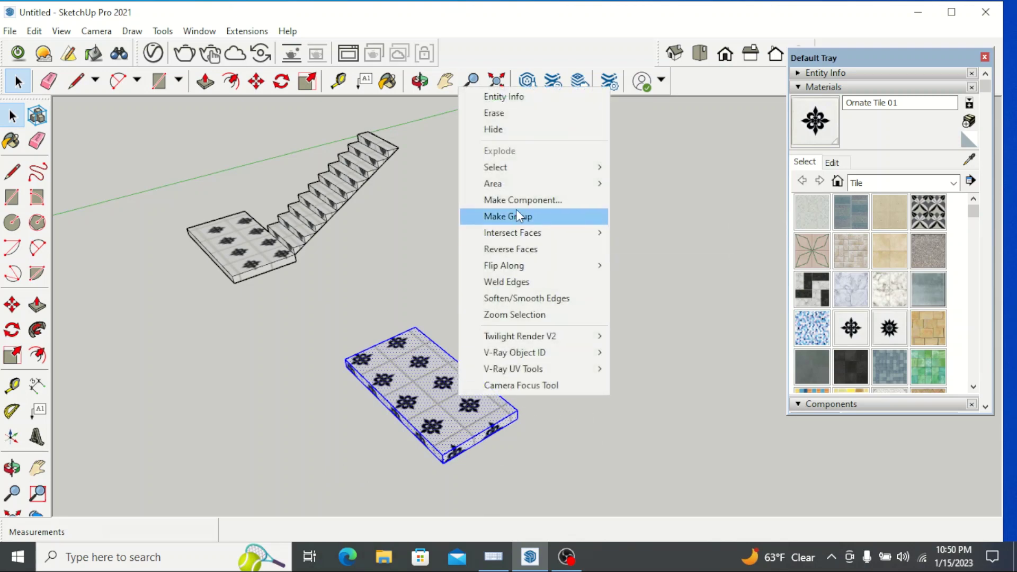
mouse_move(522, 182)
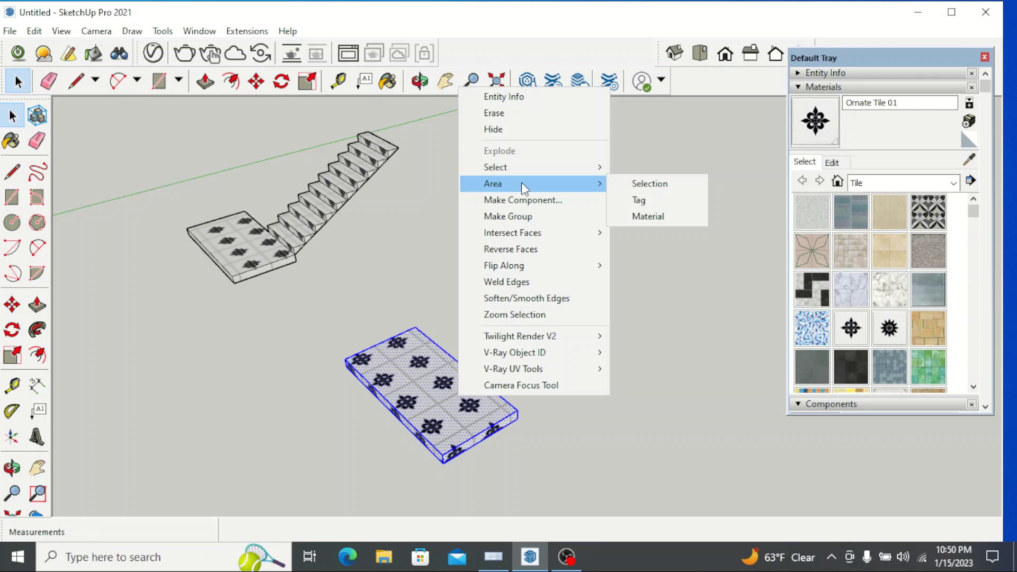
left_click(523, 217)
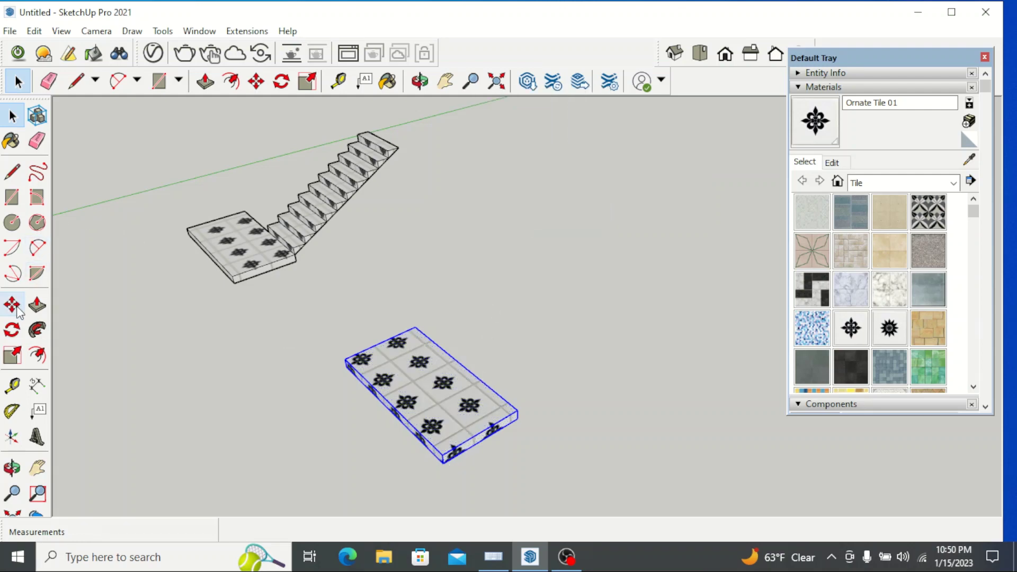
Step: Move the slab group by its nearest lower corner onto the outer upper endpoint of the flight's top step
left_click(16, 308)
scroll(429, 455, "up", 2)
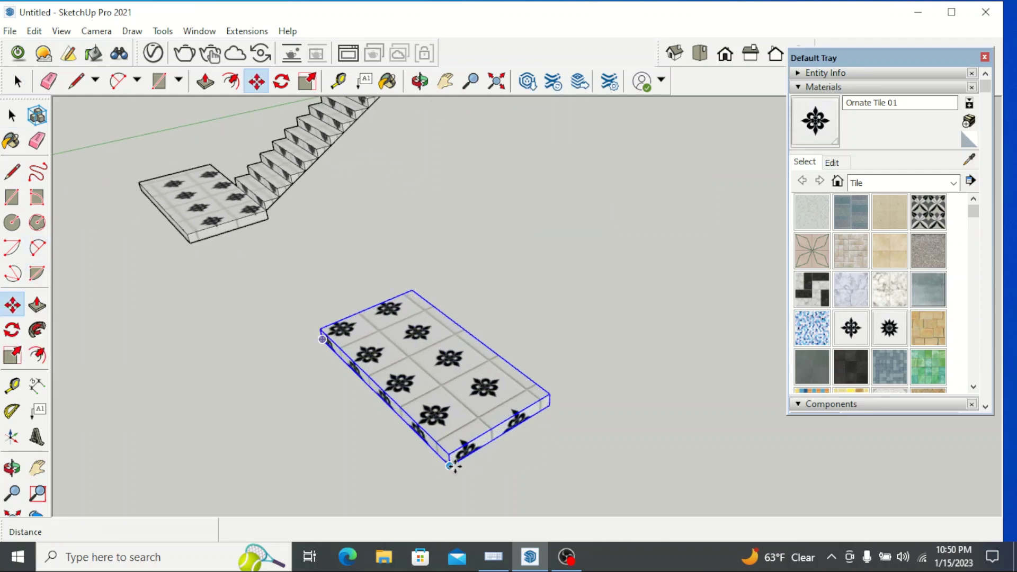
left_click(450, 467)
scroll(477, 458, "down", 2)
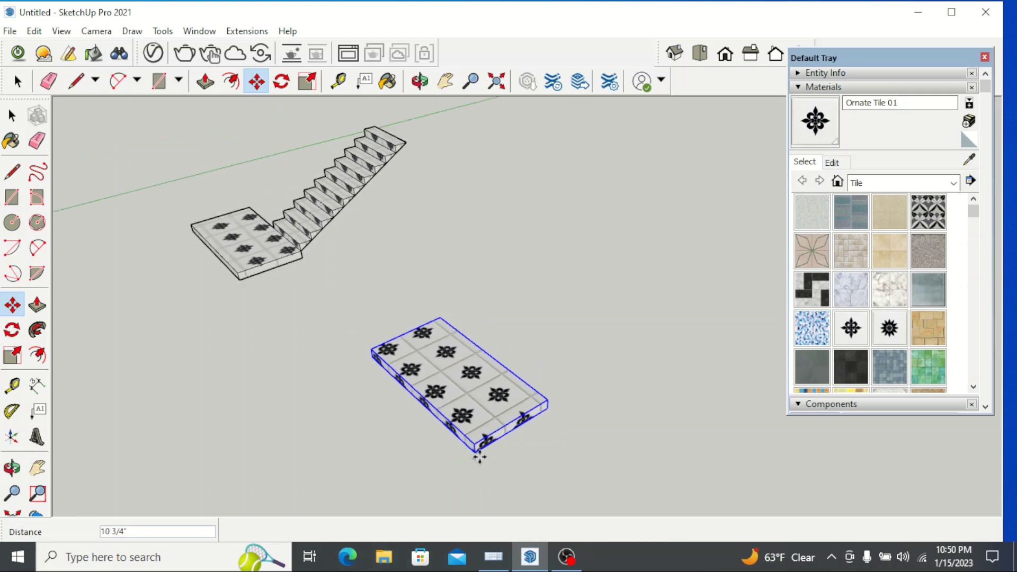
scroll(439, 176, "up", 2)
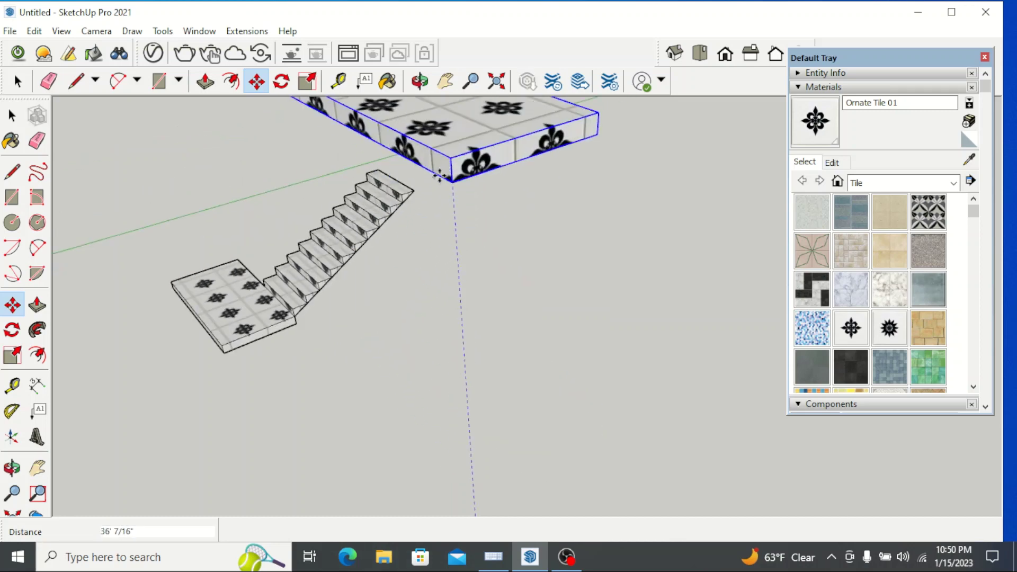
scroll(439, 175, "up", 2)
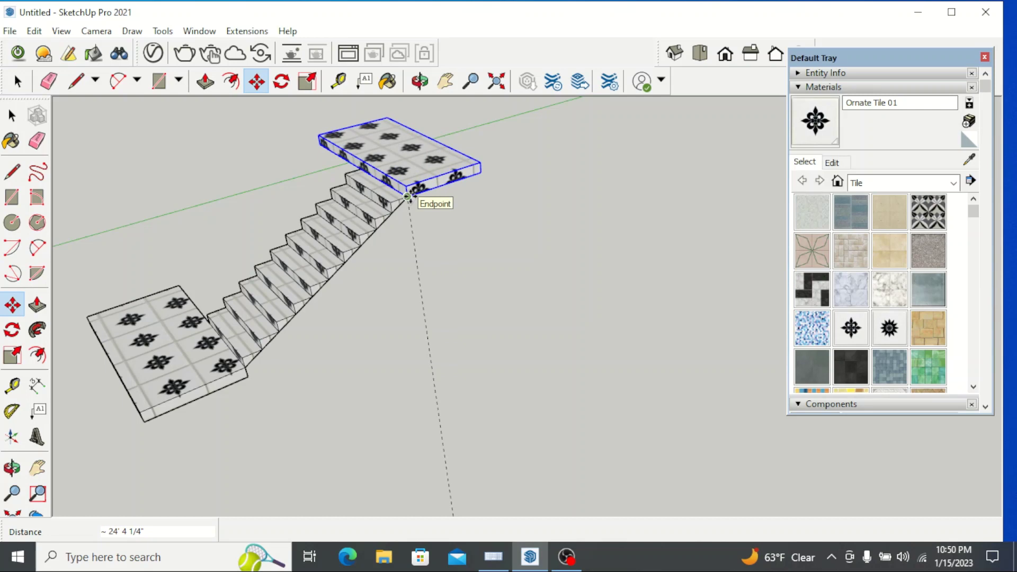
left_click(407, 196)
Step: Deselect the upper landing and examine how it meets the stair flight and the lower slab
scroll(626, 342, "down", 3)
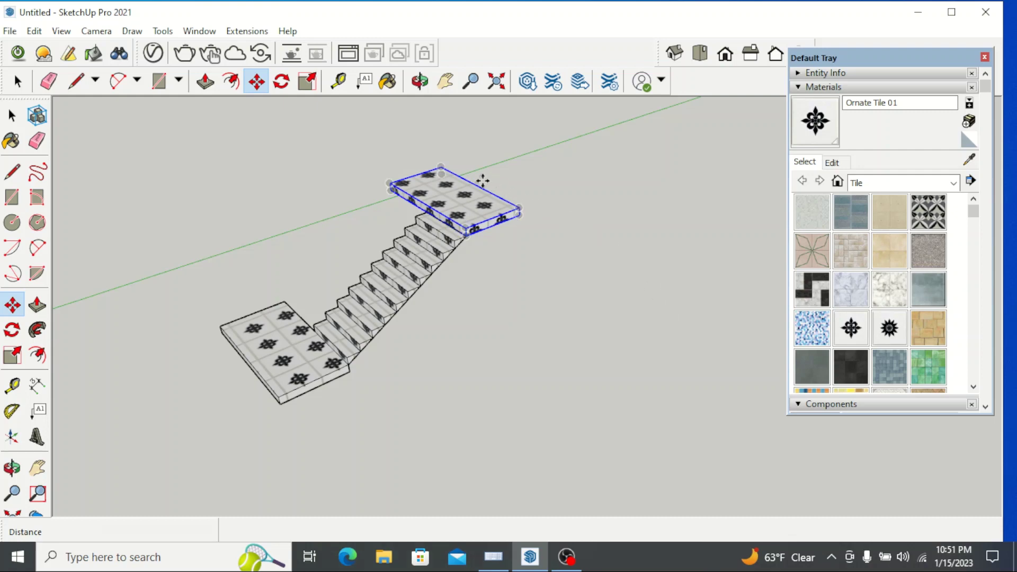
scroll(424, 280, "up", 3)
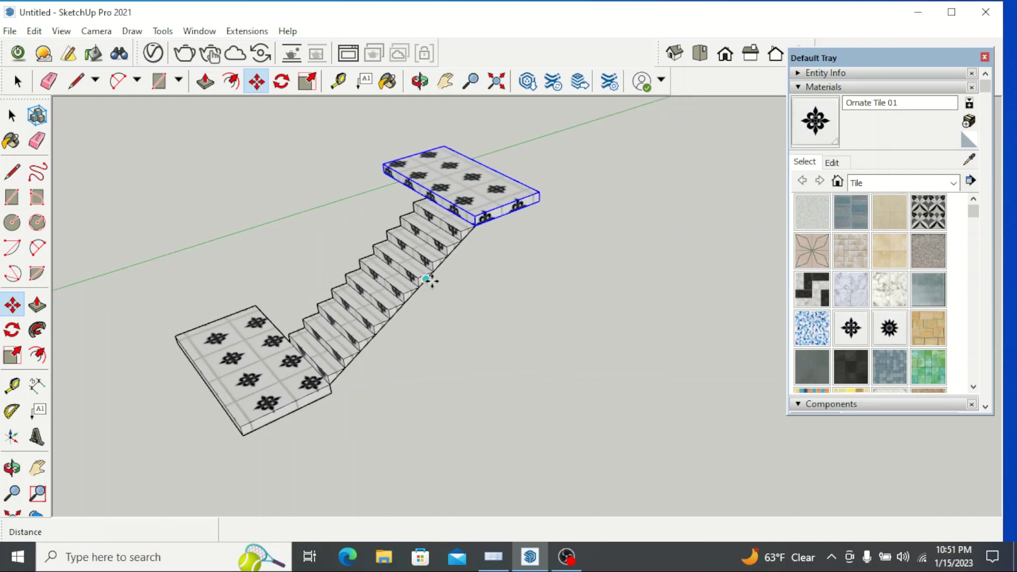
scroll(542, 270, "up", 2)
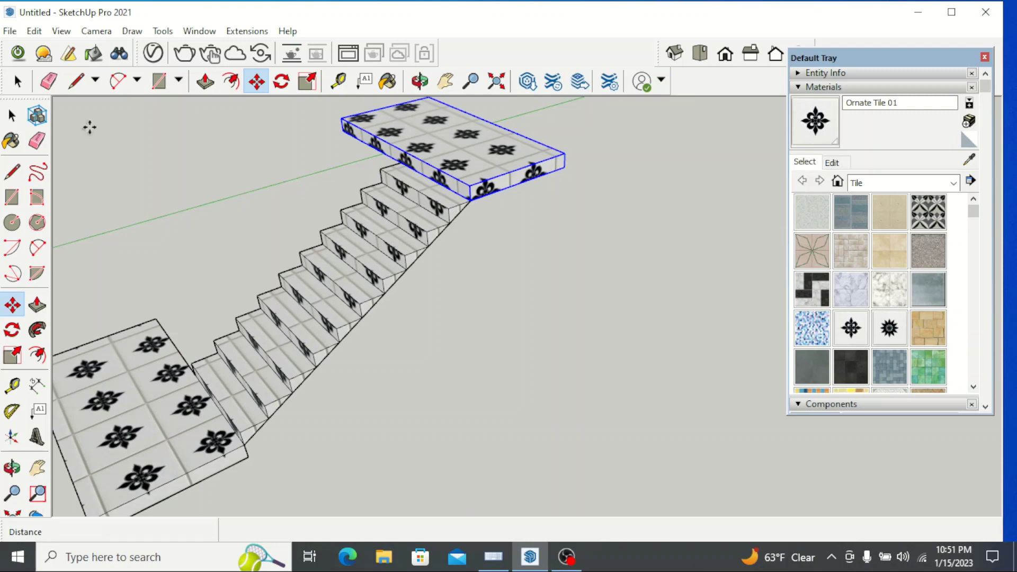
left_click(17, 81)
left_click(546, 279)
scroll(547, 278, "down", 3)
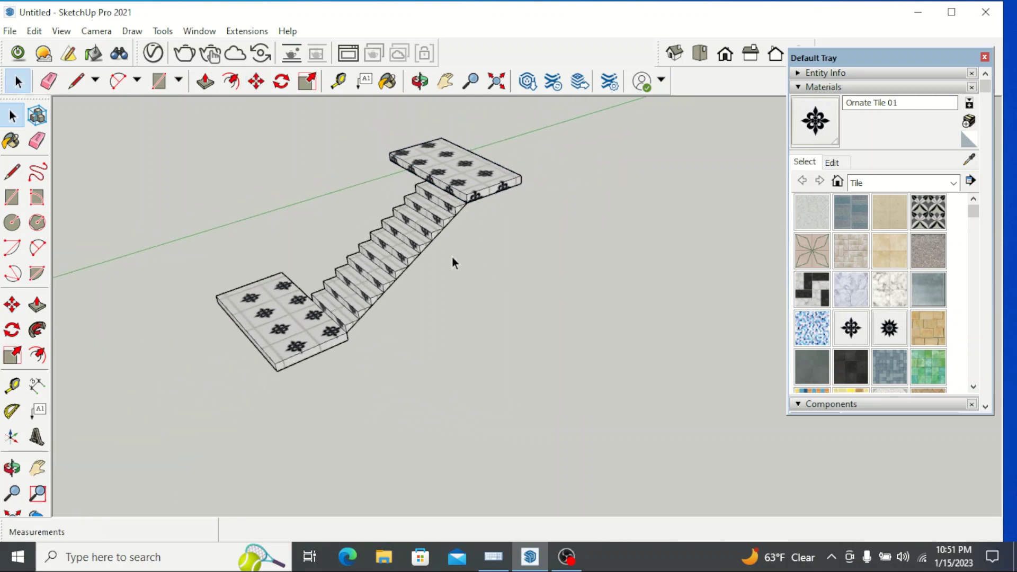
scroll(490, 356, "down", 1)
scroll(422, 125, "up", 3)
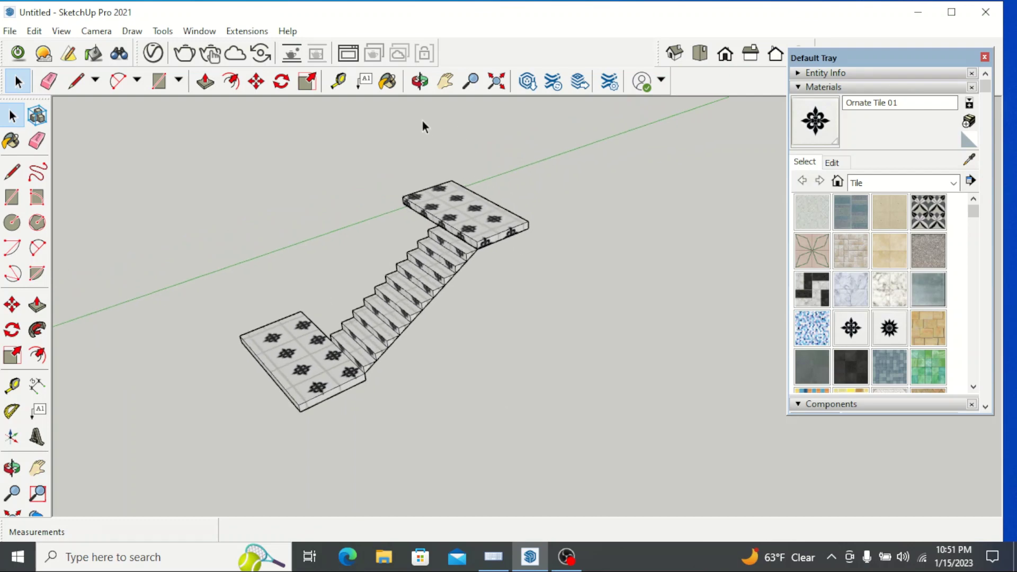
scroll(425, 165, "down", 1)
scroll(278, 174, "down", 3)
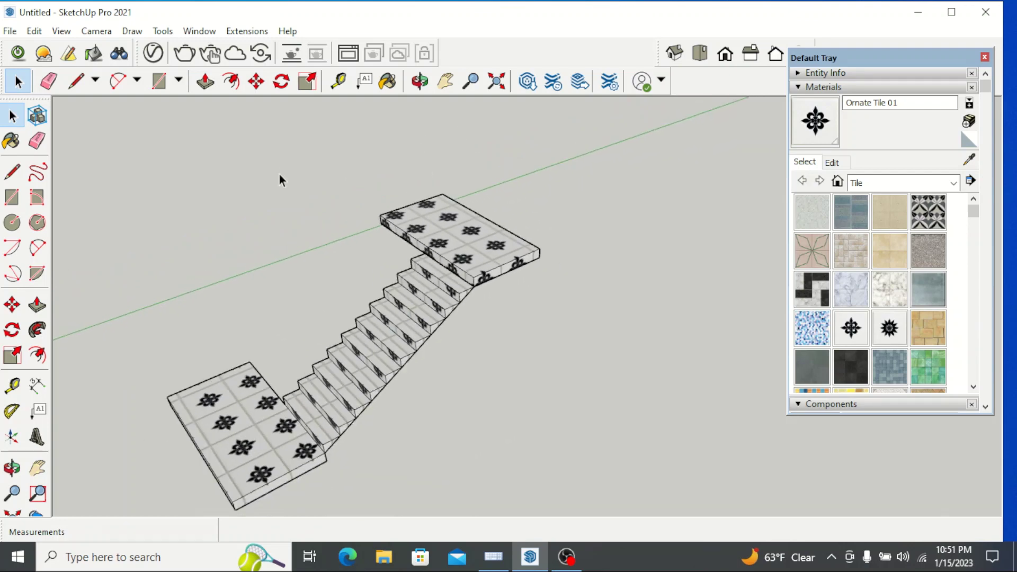
scroll(429, 282, "up", 2)
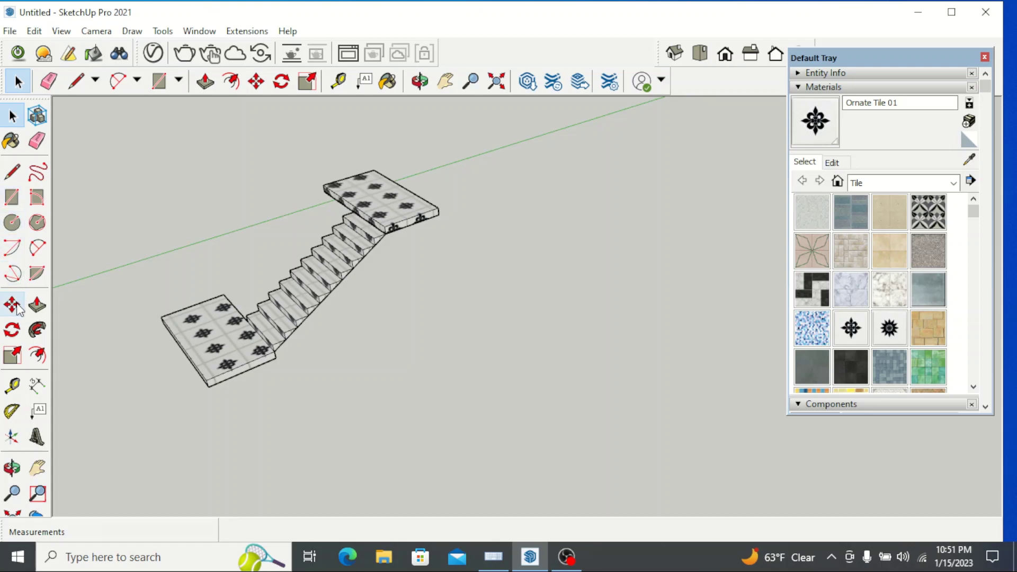
Step: Draw a 4' by 10" rectangle on the ground in the empty area beside the staircase
left_click(11, 197)
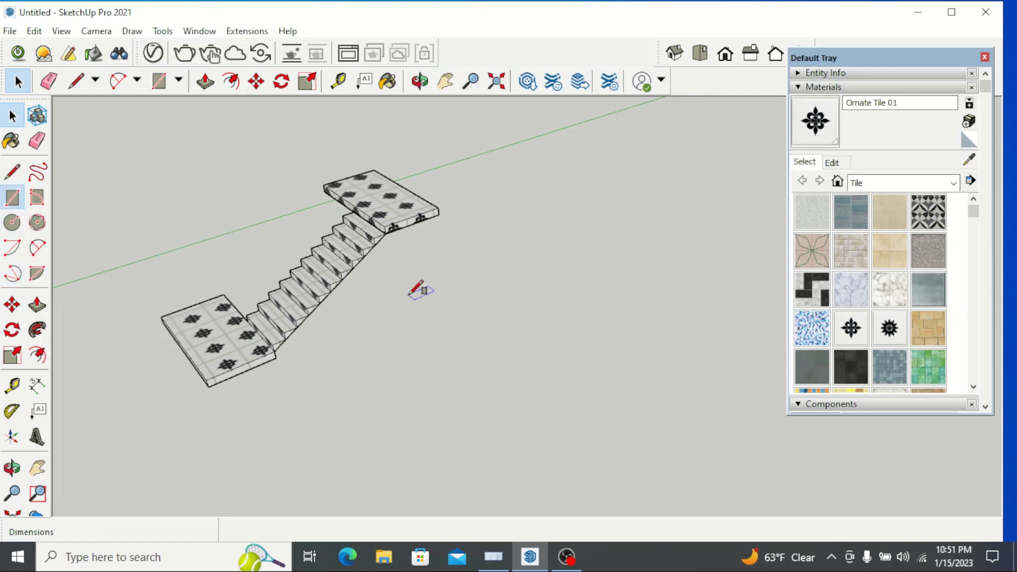
scroll(445, 238, "down", 1)
left_click(432, 283)
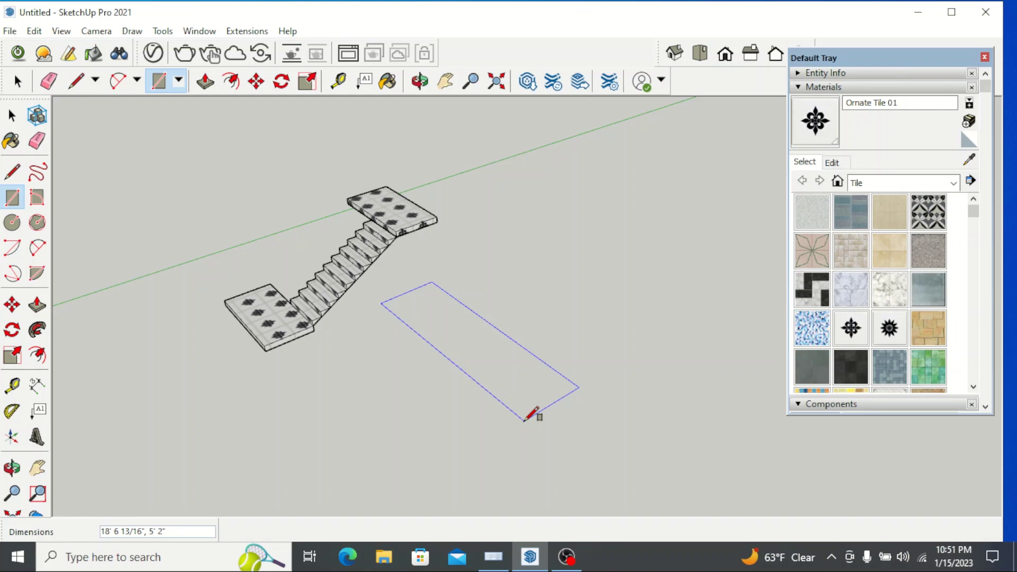
type("4',10\"")
key("Return")
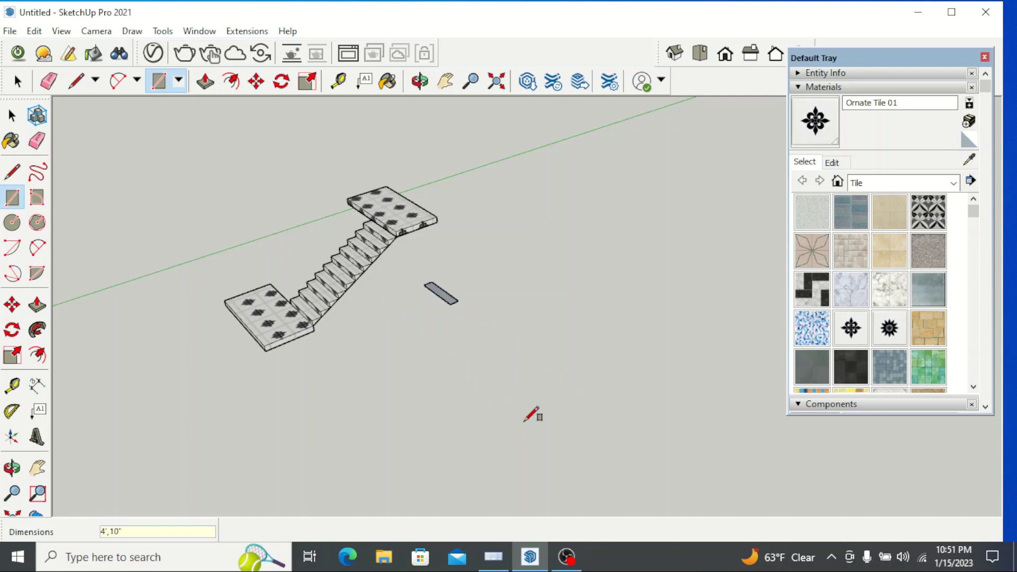
Step: Paint the narrow rectangle's face with the Ornate Tile 01 material
left_click(17, 81)
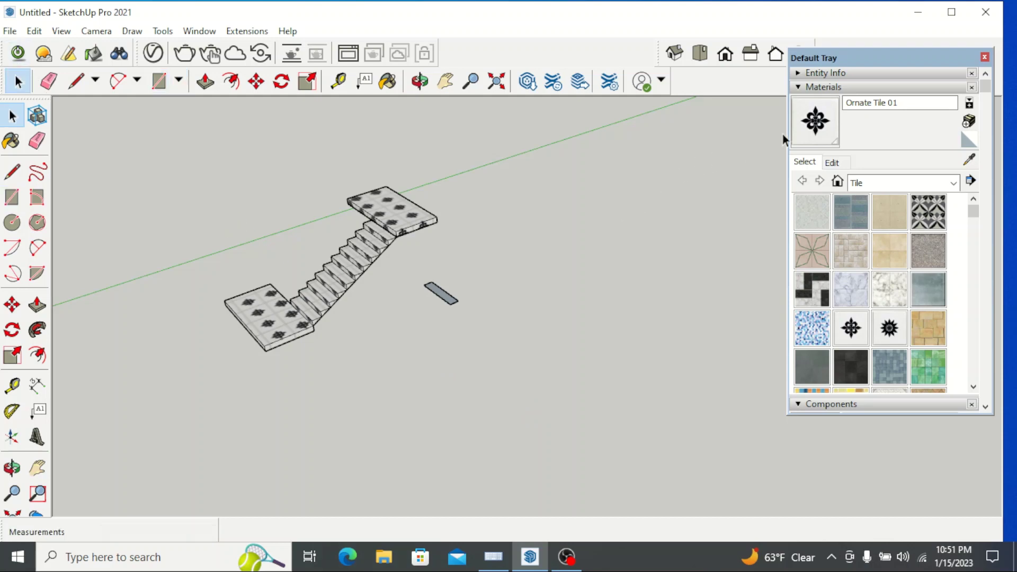
left_click(815, 120)
scroll(424, 297, "up", 5)
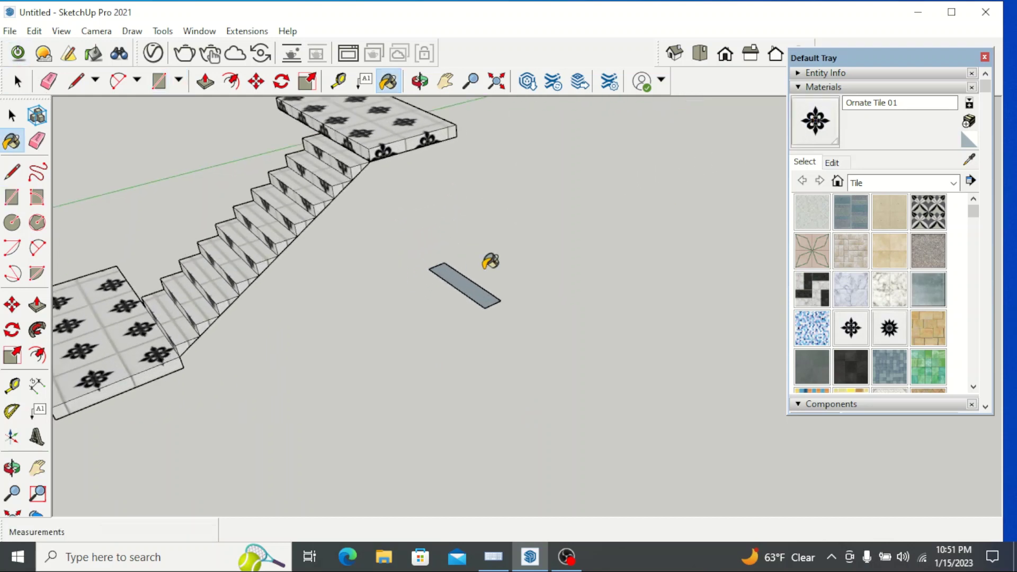
left_click(476, 288)
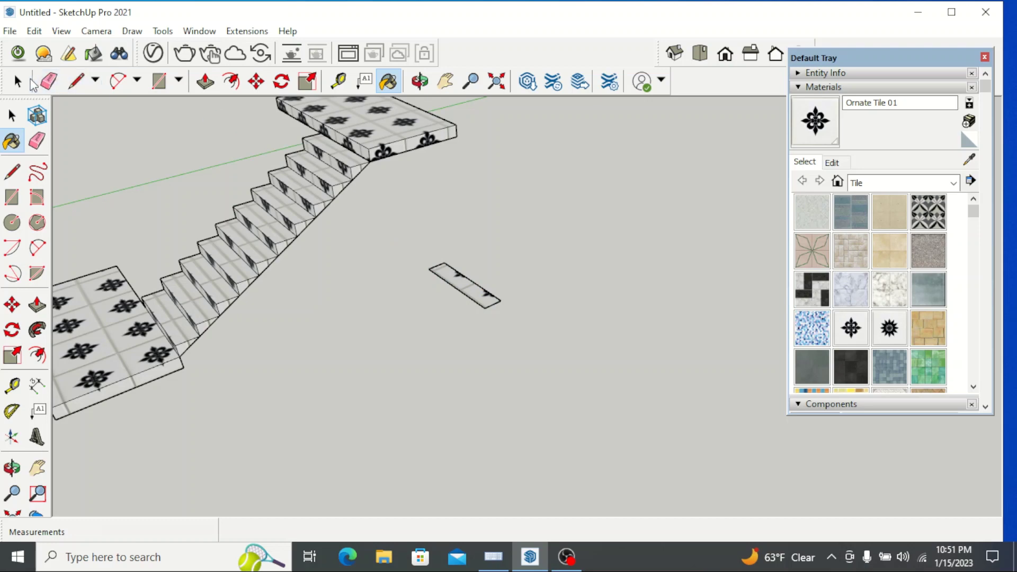
left_click(18, 81)
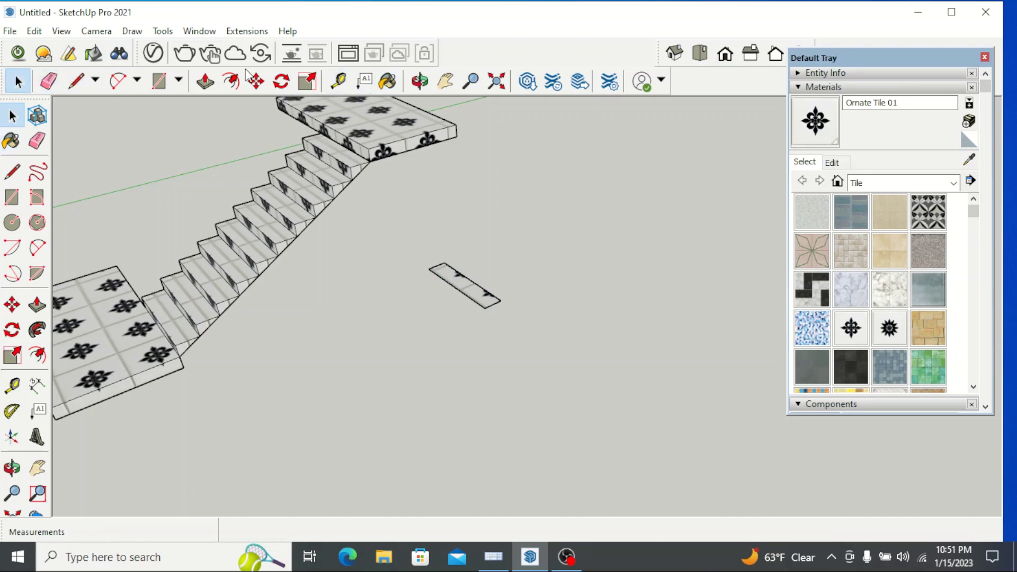
Step: Push/Pull the narrow tiled rectangle beside the staircase upward by 6"
left_click(206, 81)
scroll(471, 286, "up", 2)
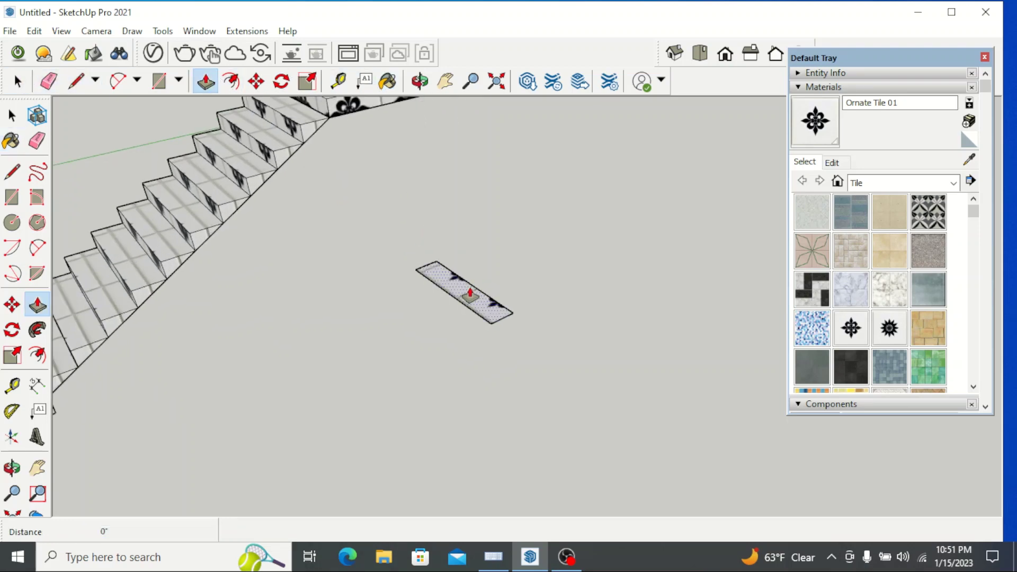
left_click_drag(470, 294, 470, 233)
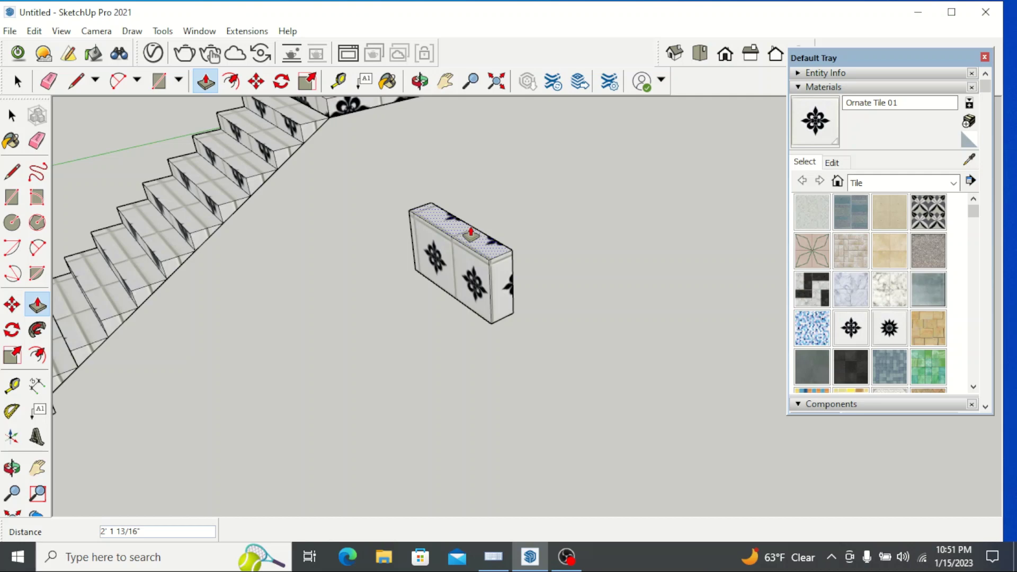
type("6")
key("Return")
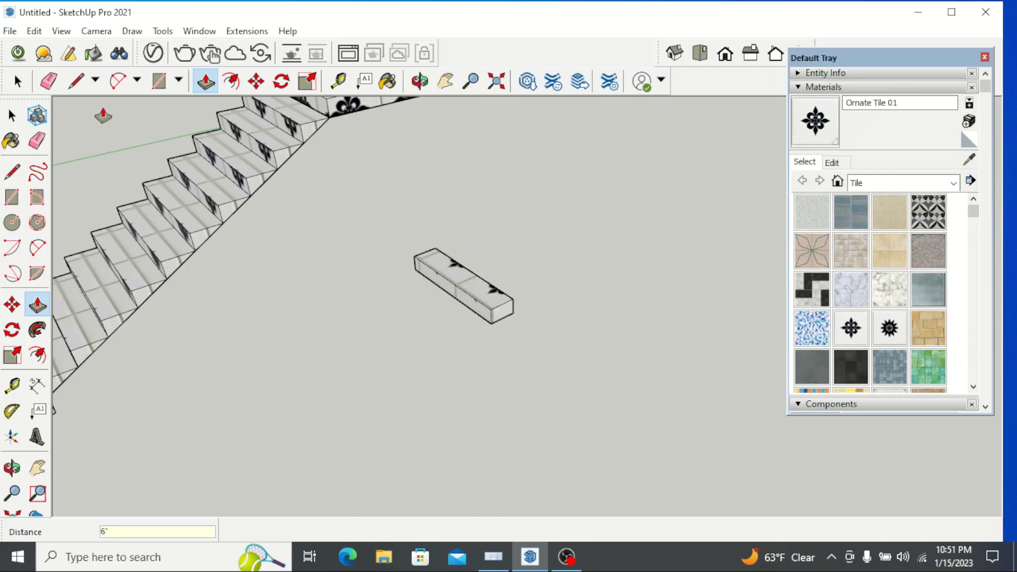
left_click(27, 81)
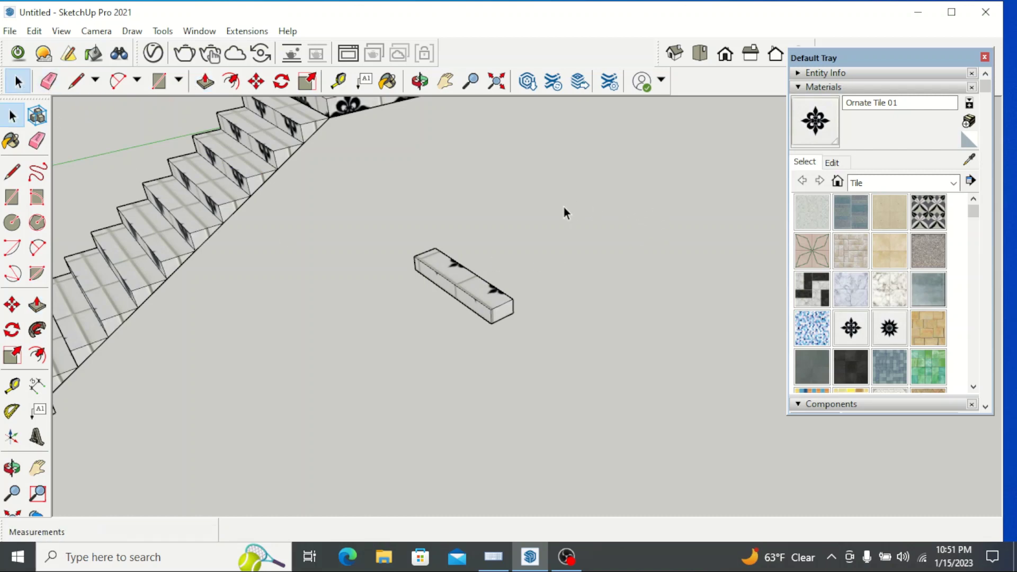
left_click_drag(441, 312, 365, 371)
left_click(504, 230)
Step: Push/Pull the new step's long side face facing the viewer outward by 10"
left_click(37, 306)
scroll(439, 312, "up", 2)
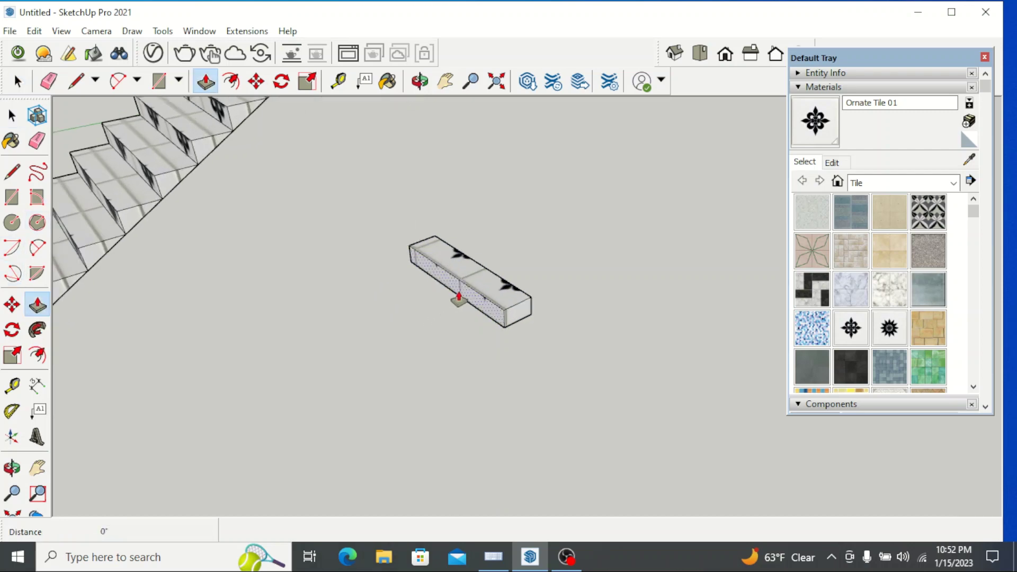
left_click(461, 293)
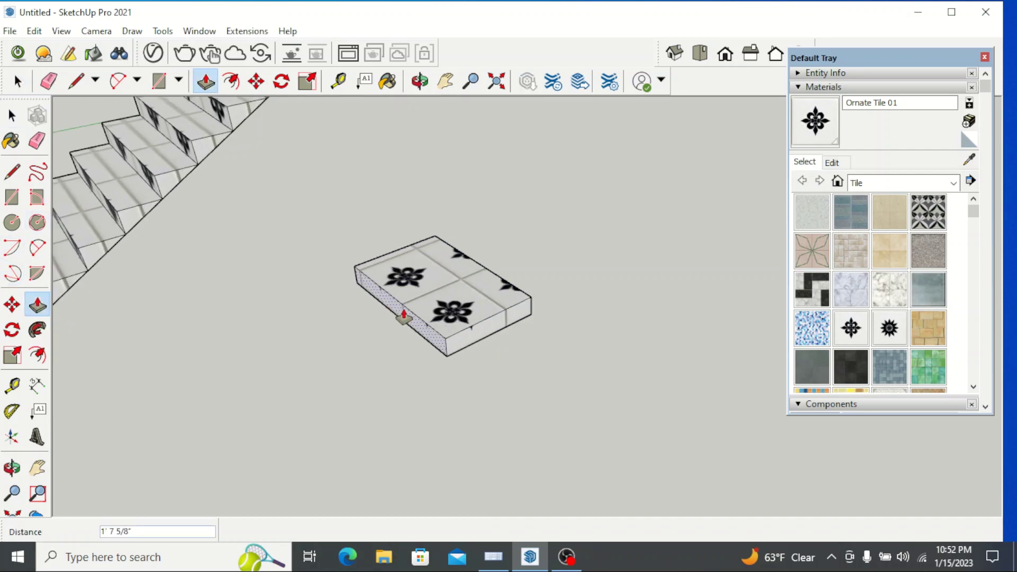
type("10")
key("Return")
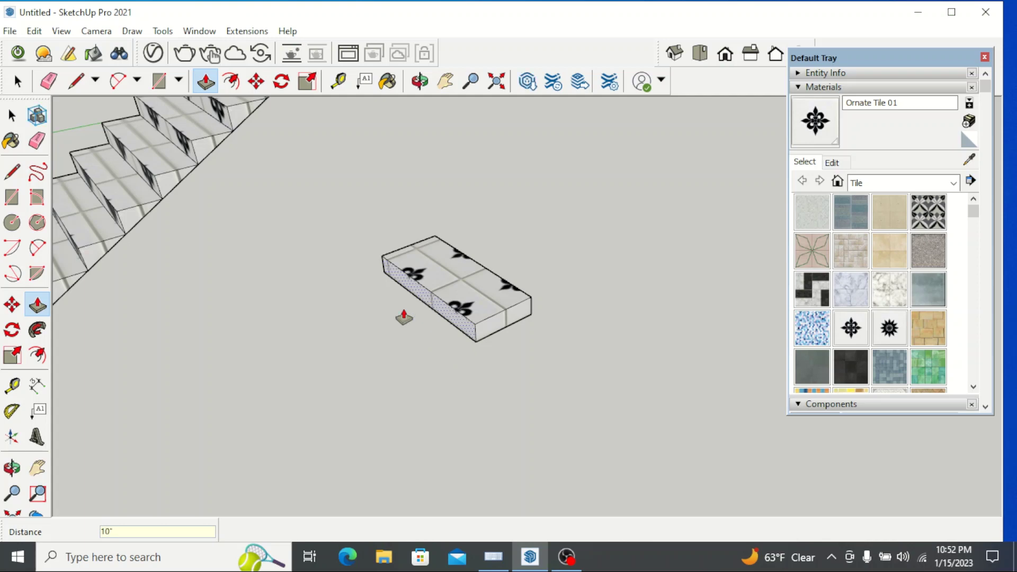
left_click(17, 81)
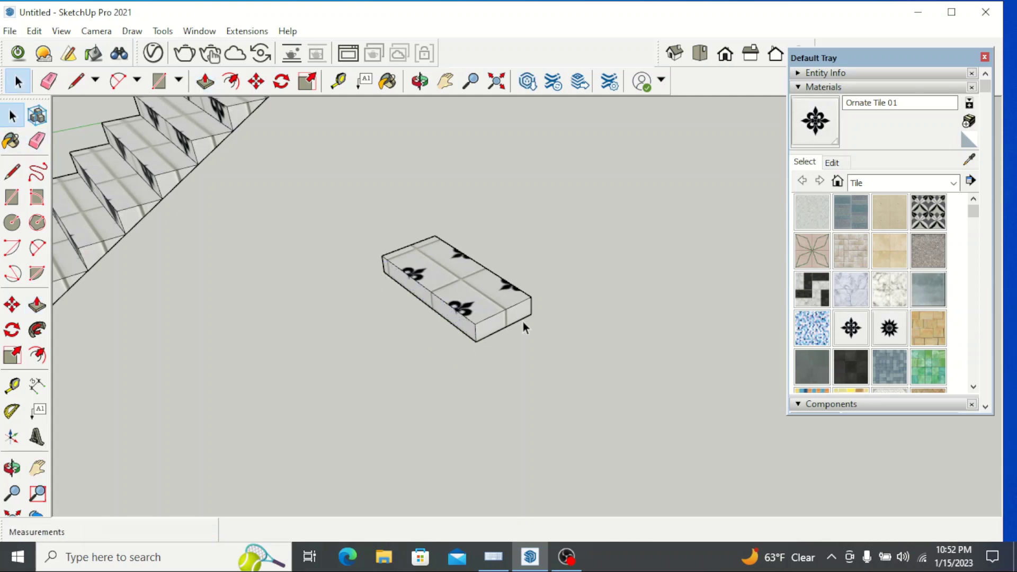
scroll(342, 306, "down", 2)
scroll(341, 254, "down", 1)
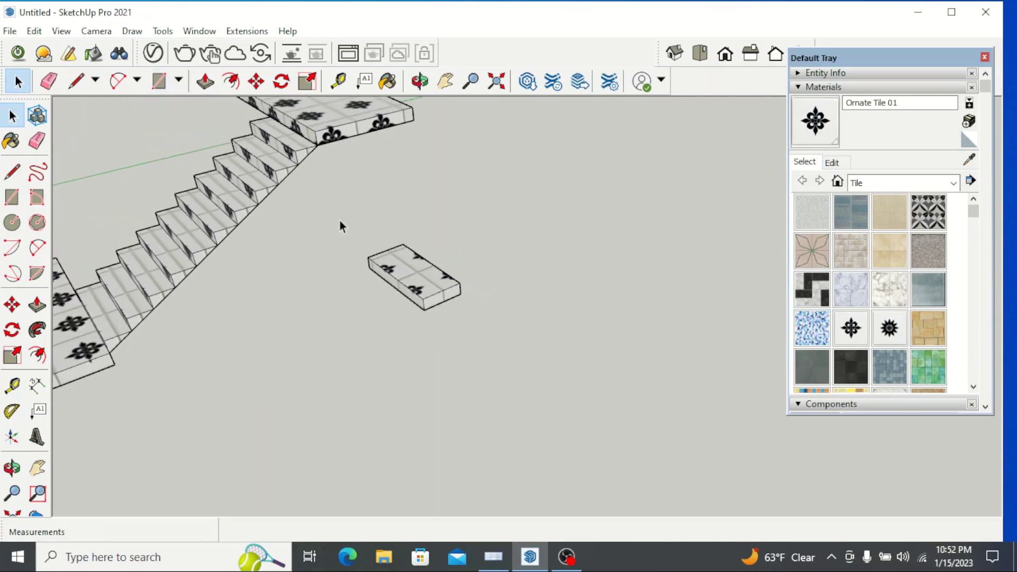
scroll(406, 263, "down", 1)
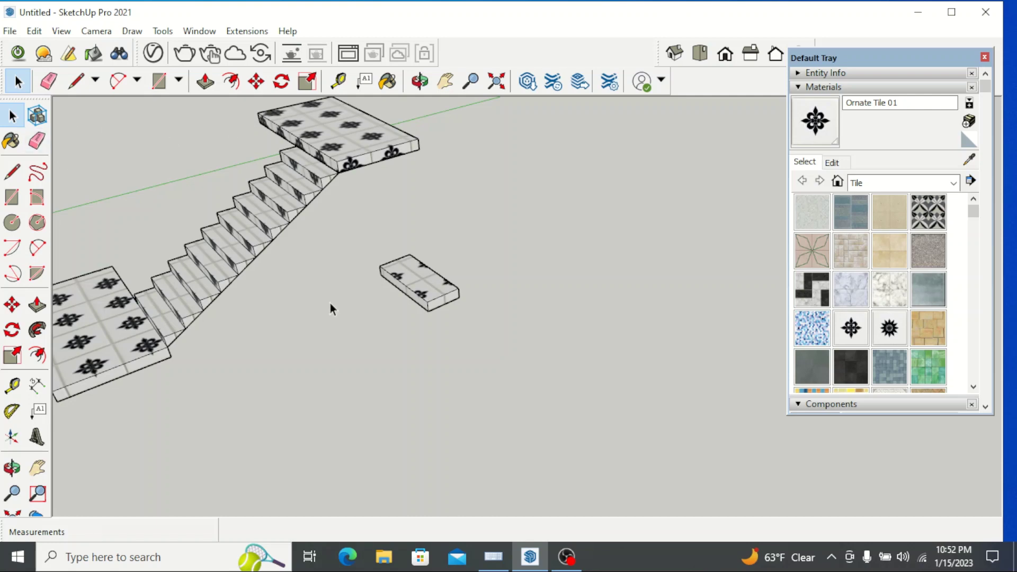
scroll(429, 317, "up", 2)
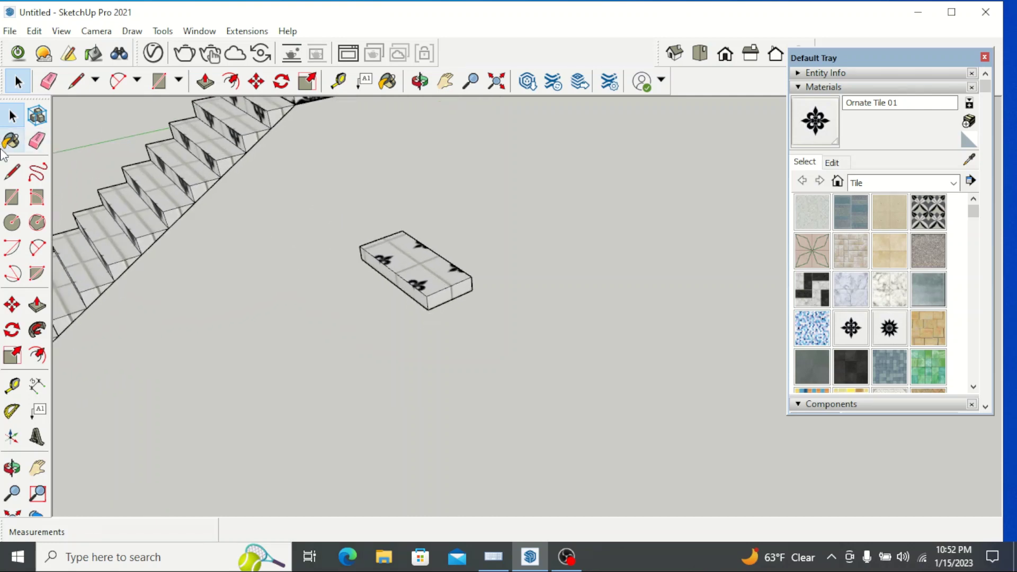
left_click(12, 171)
scroll(449, 301, "up", 3)
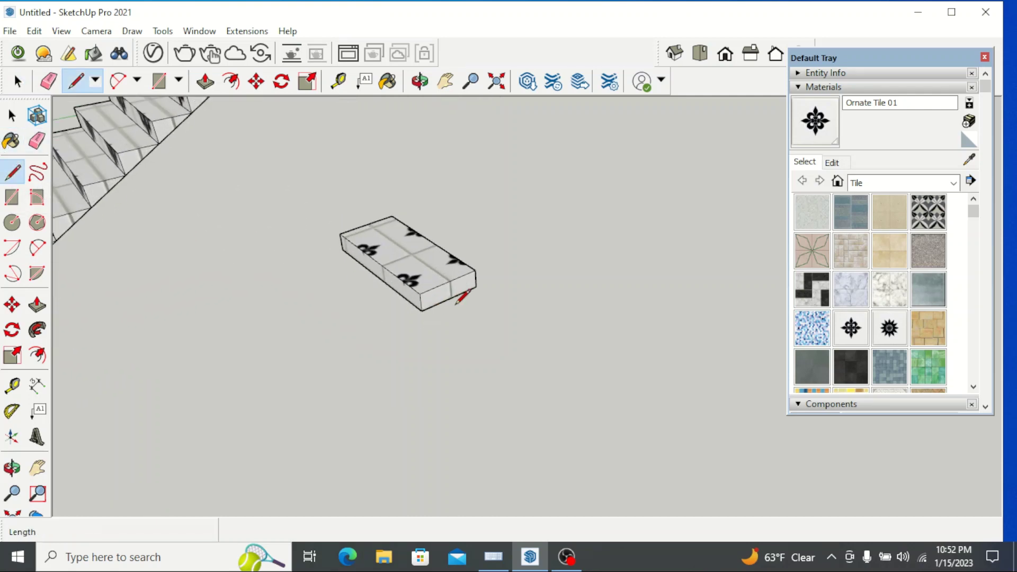
left_click(447, 276)
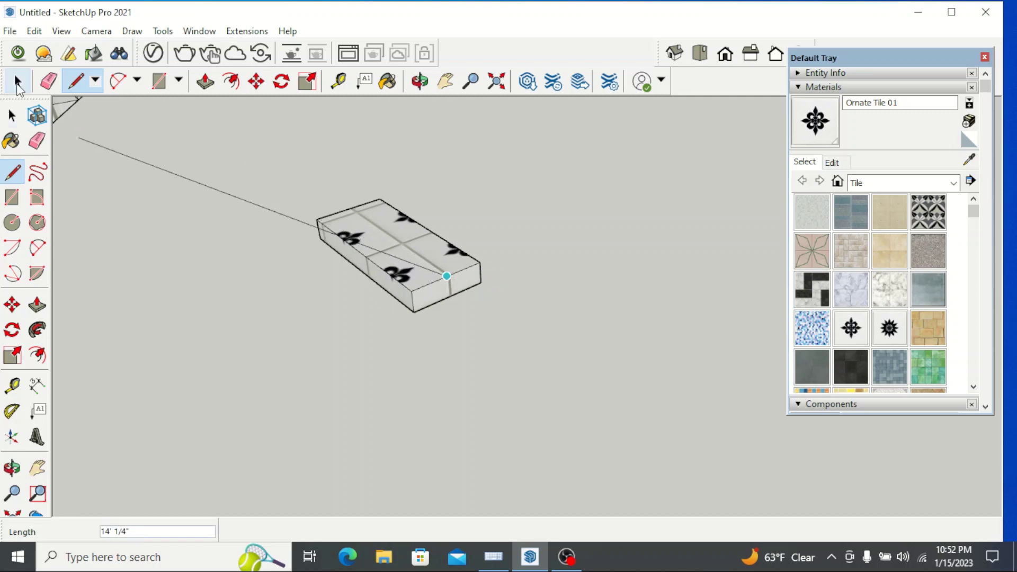
left_click(11, 115)
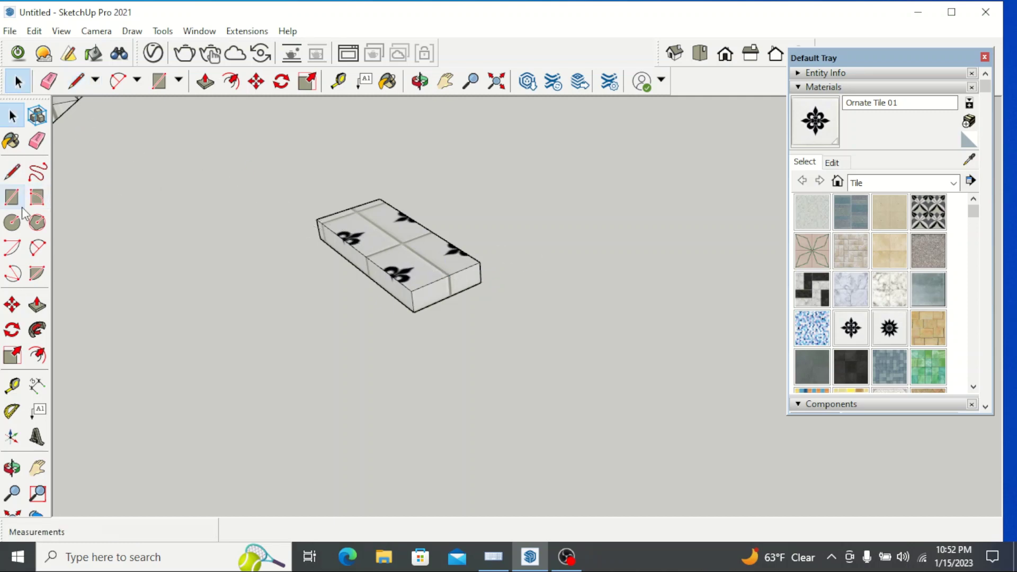
left_click(12, 173)
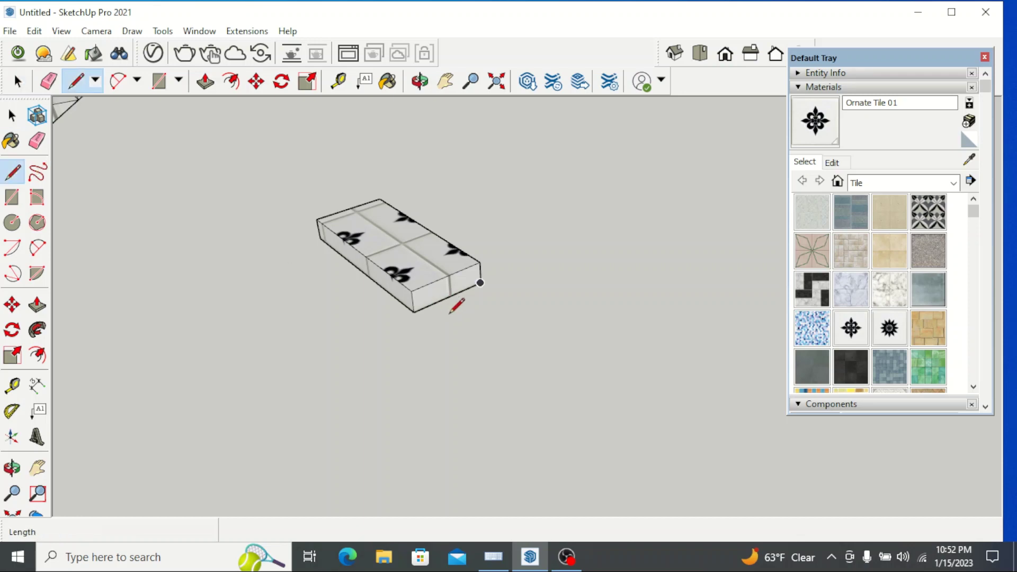
left_click(448, 298)
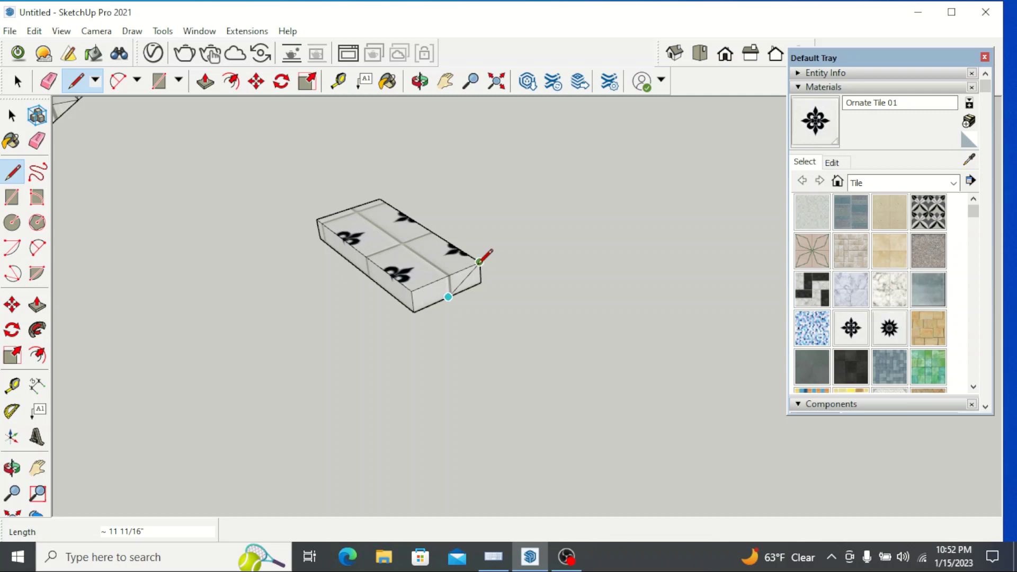
left_click(78, 245)
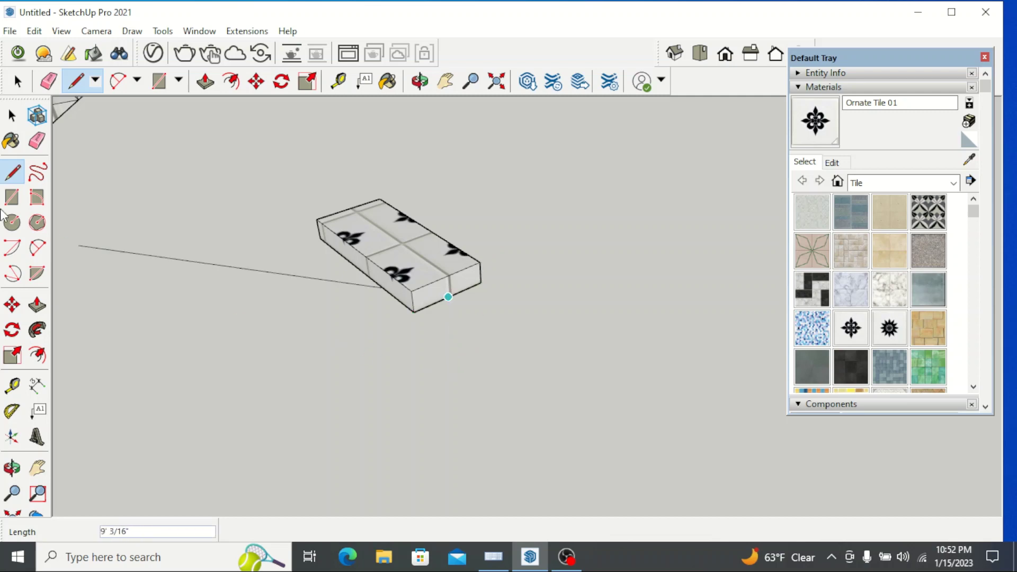
left_click(11, 112)
Step: Draw a diagonal line about 1' 1 3/4" long across the step's end face, from its near upper corner to the bottom edge
key("l")
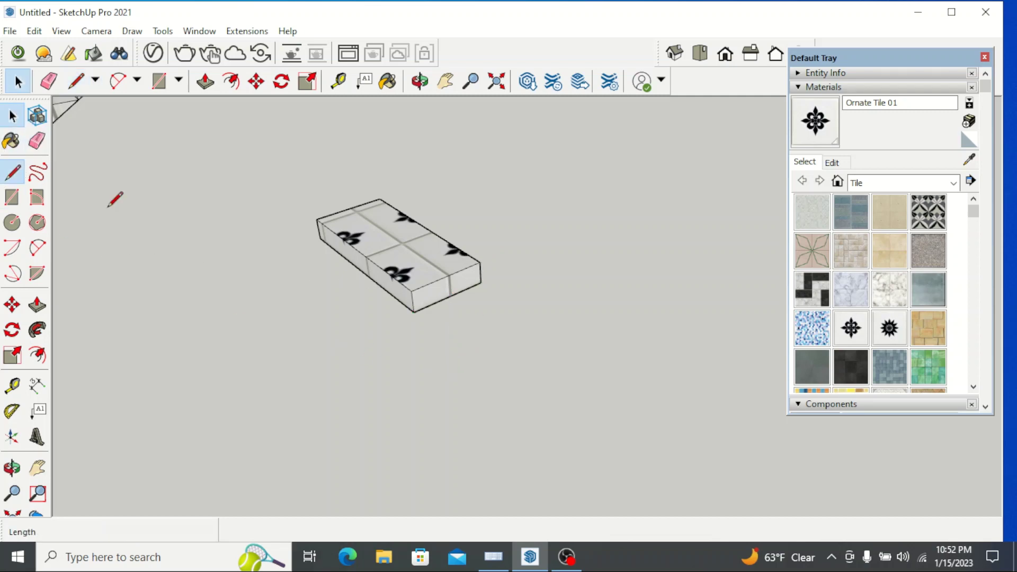
left_click(411, 290)
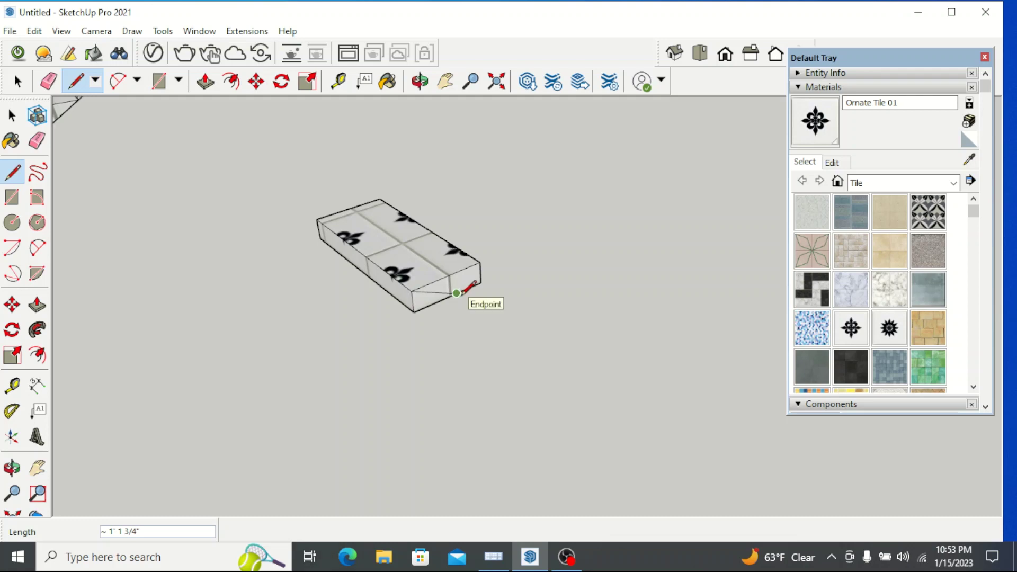
left_click(11, 115)
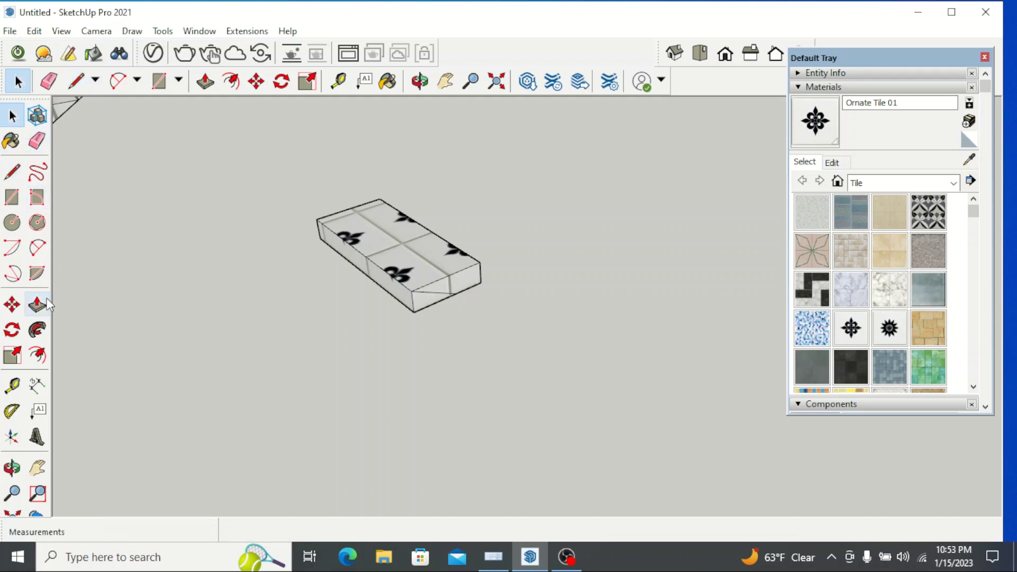
Step: Push the lower triangular part of the end face back 4' through the full length of the step
left_click(46, 304)
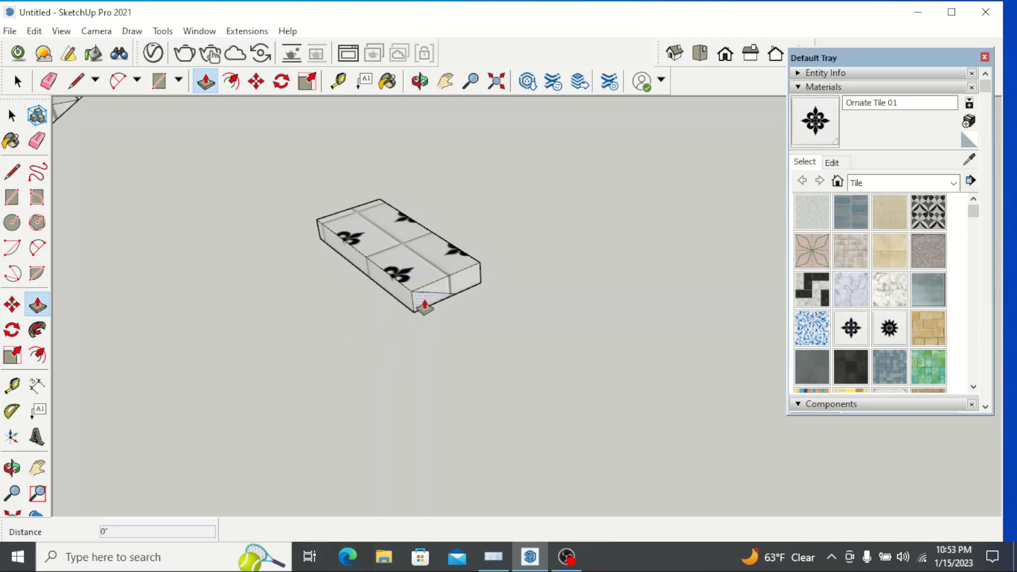
left_click_drag(424, 305, 318, 231)
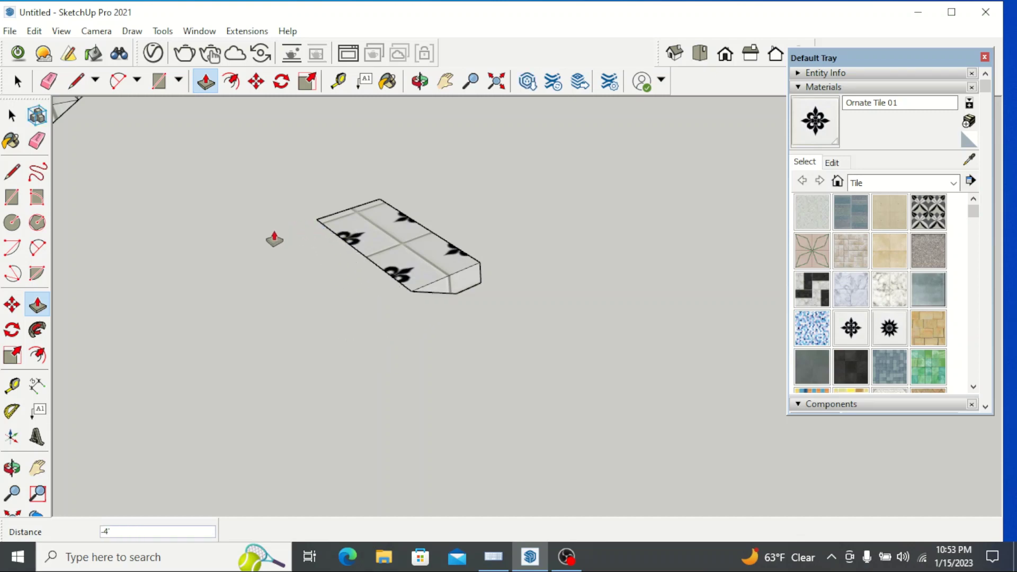
scroll(302, 261, "down", 1)
scroll(404, 277, "down", 1)
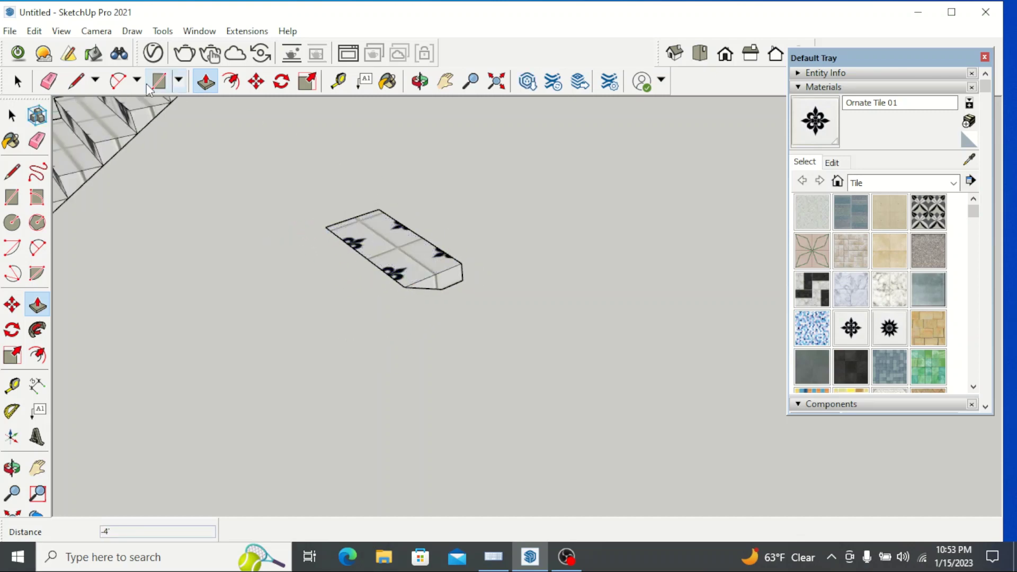
left_click(17, 81)
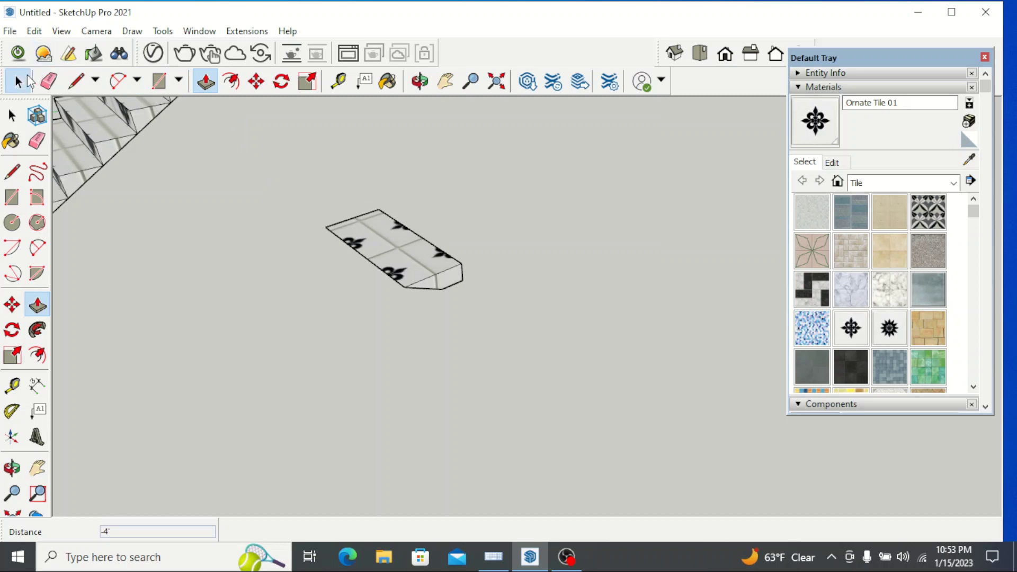
Step: Examine the cut step from a low angle, and undo the triangular cut and its diagonal line
left_click(419, 83)
left_click_drag(399, 318, 401, 219)
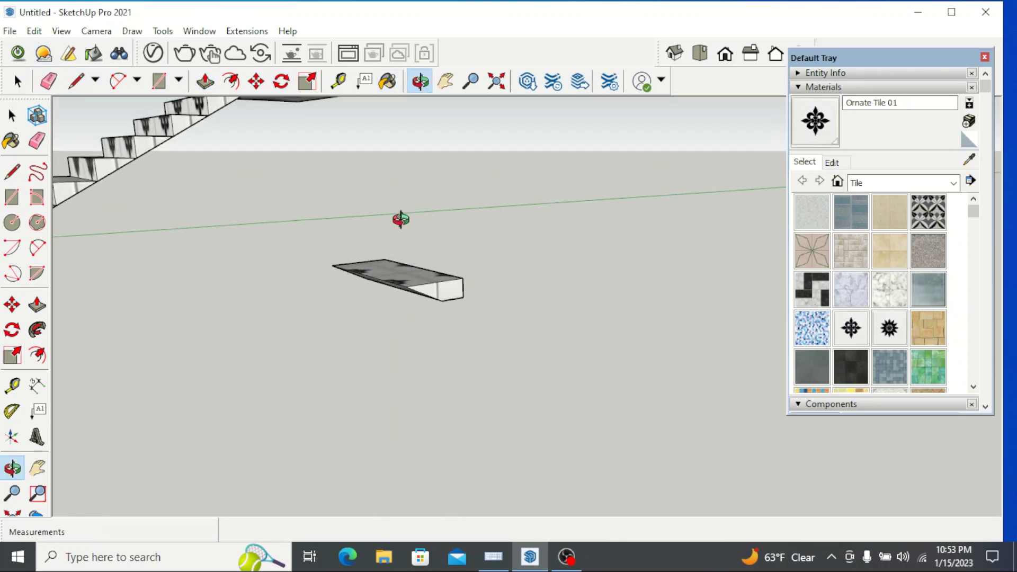
left_click_drag(413, 268, 432, 283)
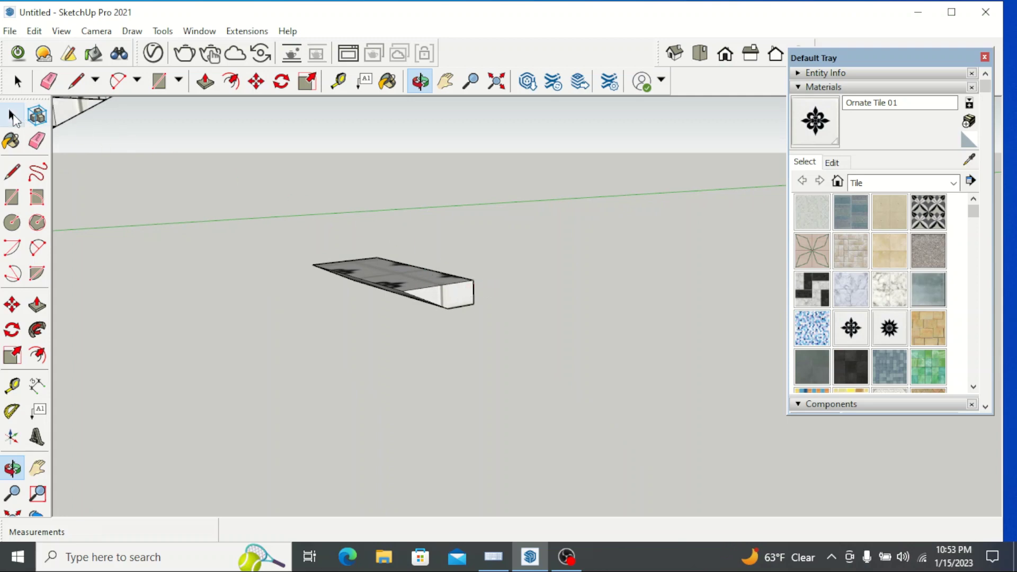
left_click(11, 115)
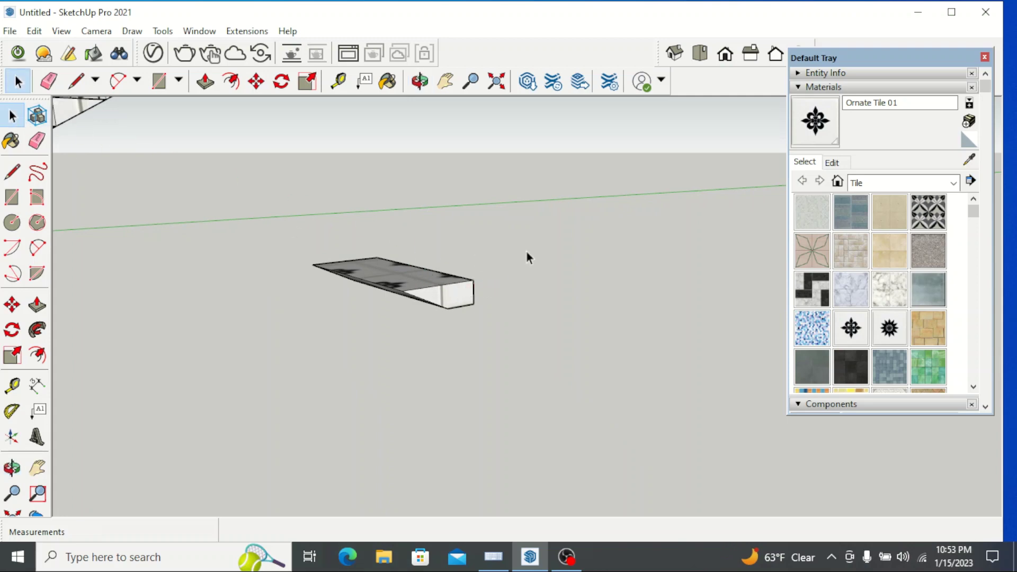
key("ctrl+z")
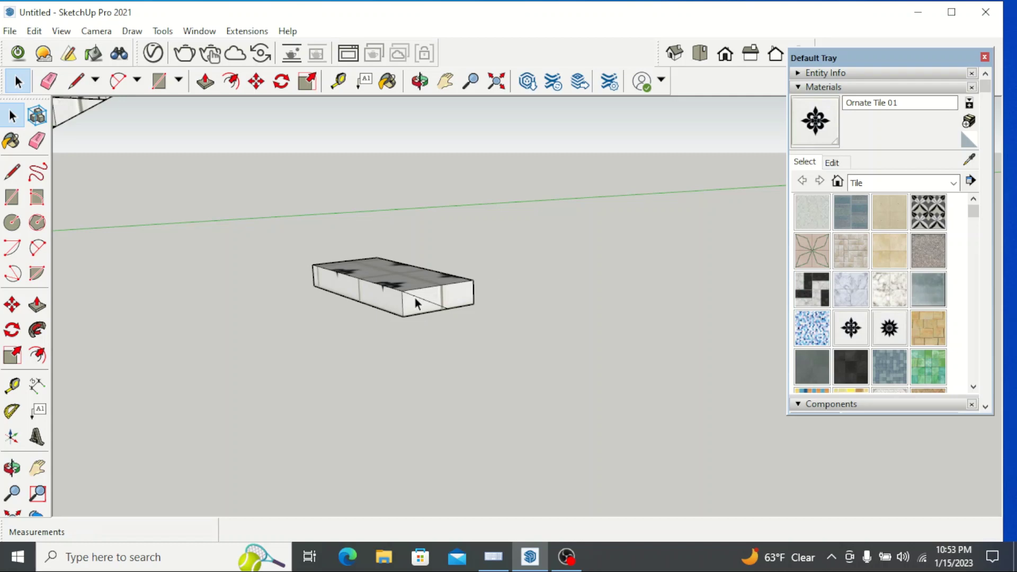
Step: Draw two diagonal lines on the step's end face, from the midpoint of its top edge to each lower corner
scroll(415, 297, "up", 1)
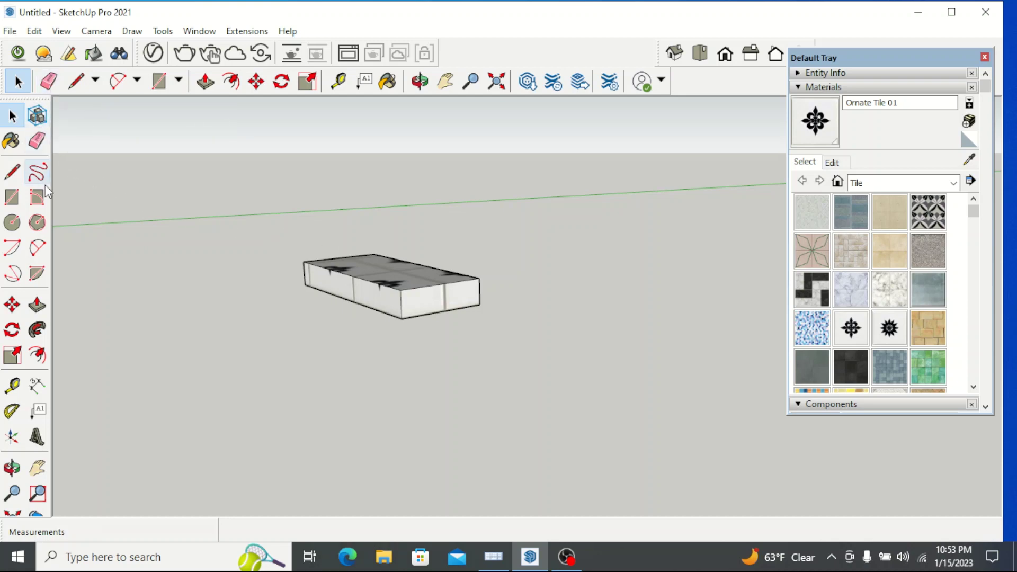
left_click(12, 171)
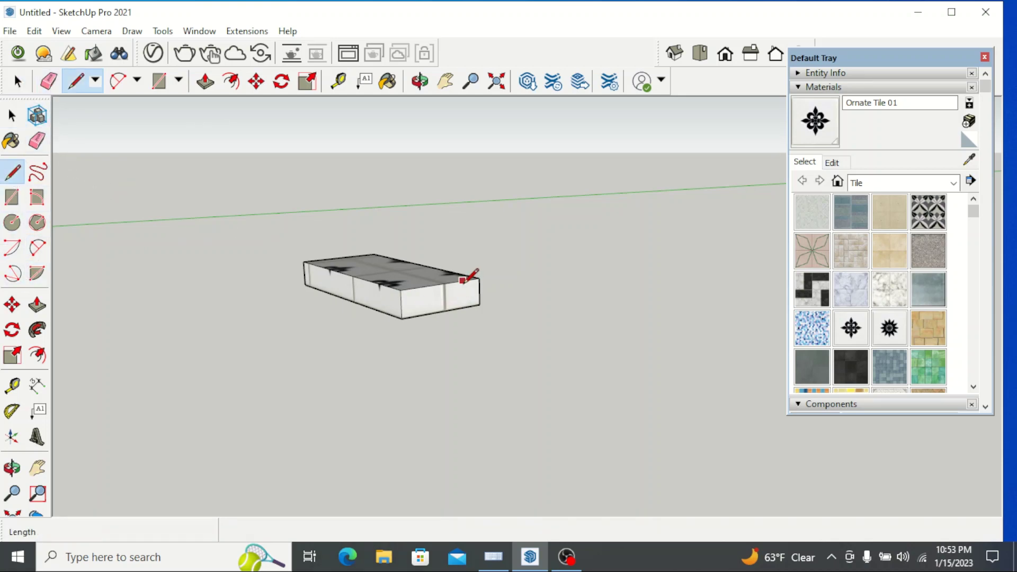
left_click(441, 284)
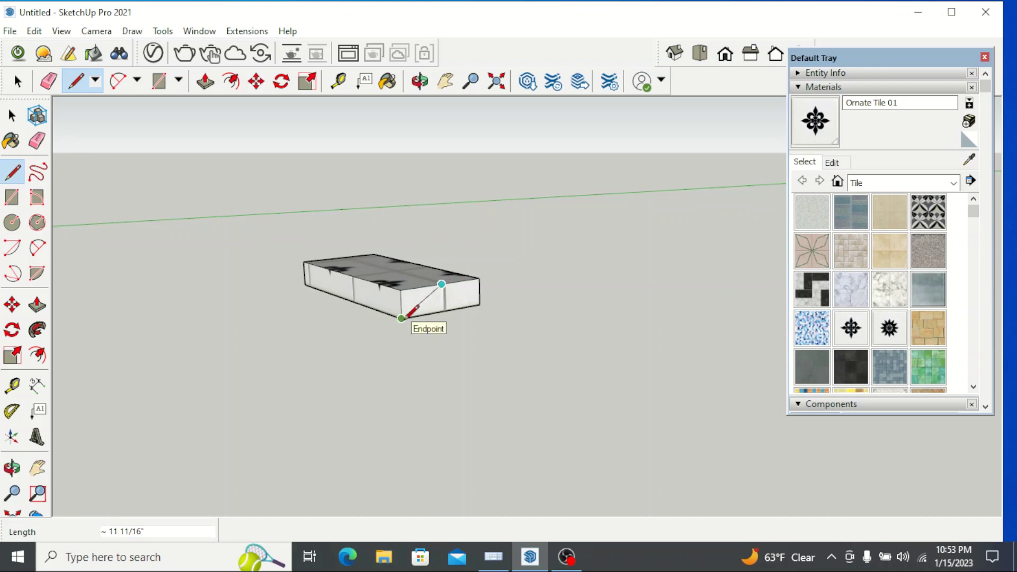
left_click(401, 318)
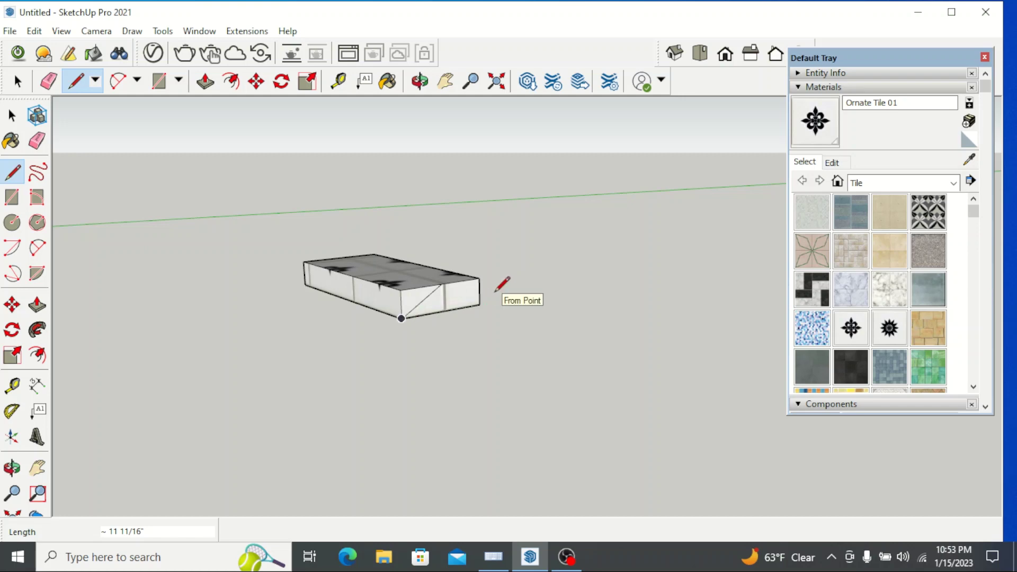
scroll(496, 292, "up", 1)
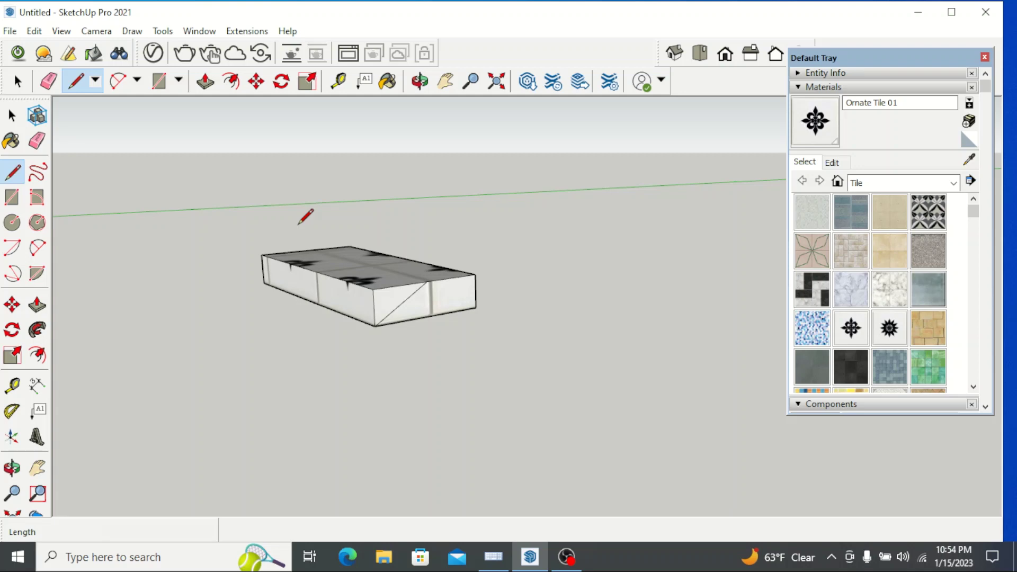
left_click(427, 280)
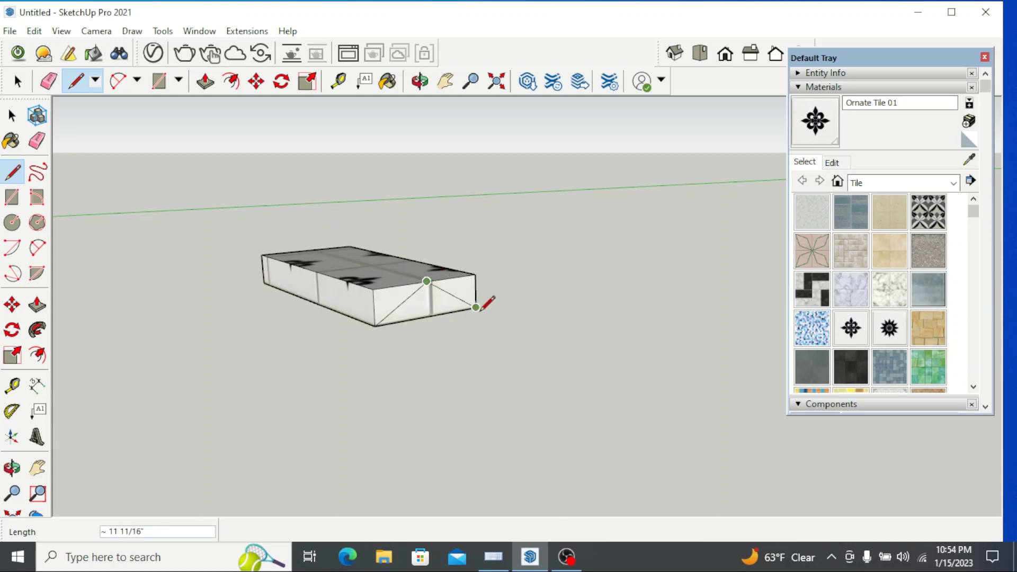
left_click(476, 307)
scroll(568, 307, "up", 1)
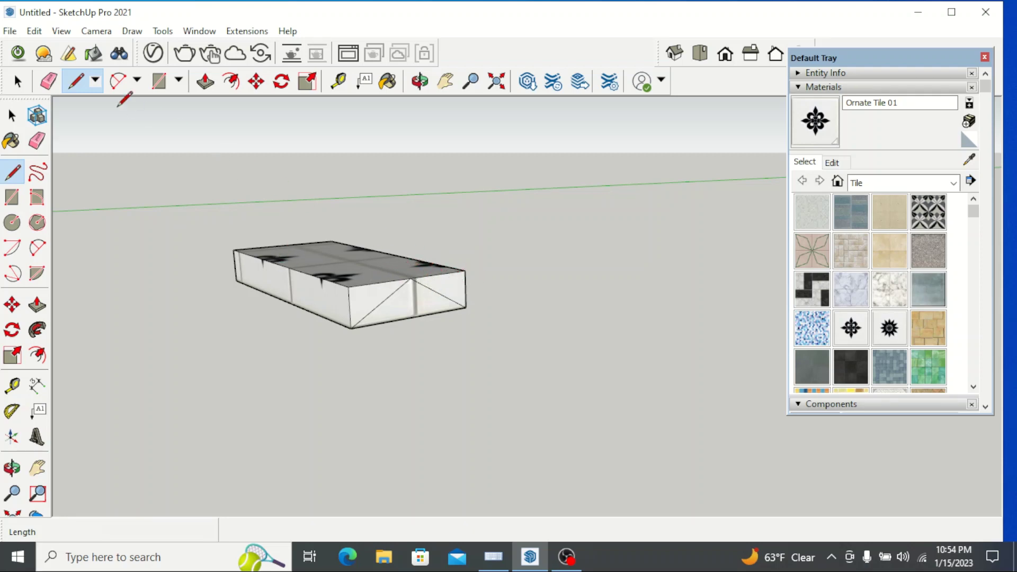
Step: Delete the near diagonal on the step's end face and push the area below the remaining diagonal back 4' through the full length
left_click(17, 80)
scroll(392, 308, "up", 1)
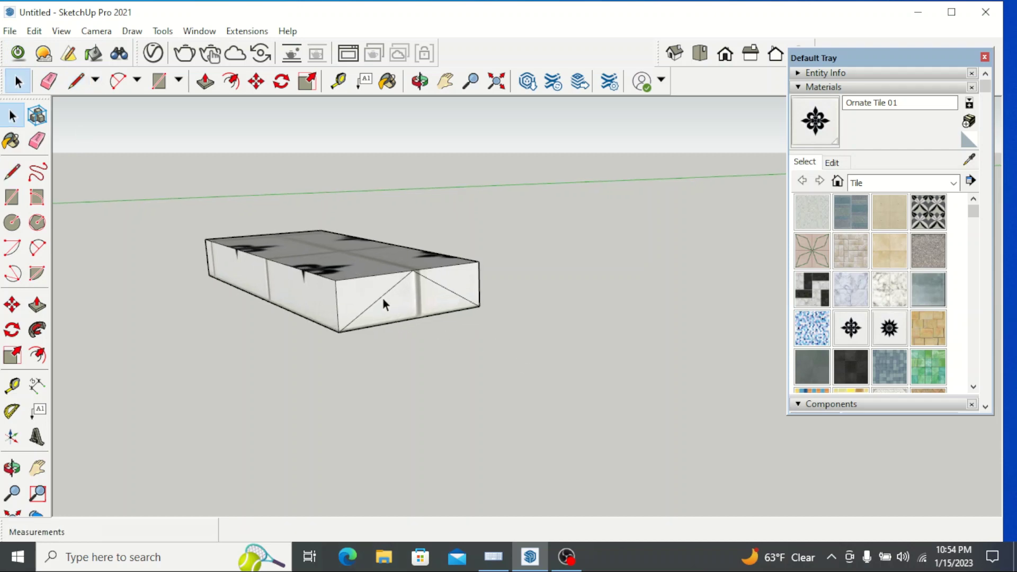
left_click(381, 301)
left_click(37, 304)
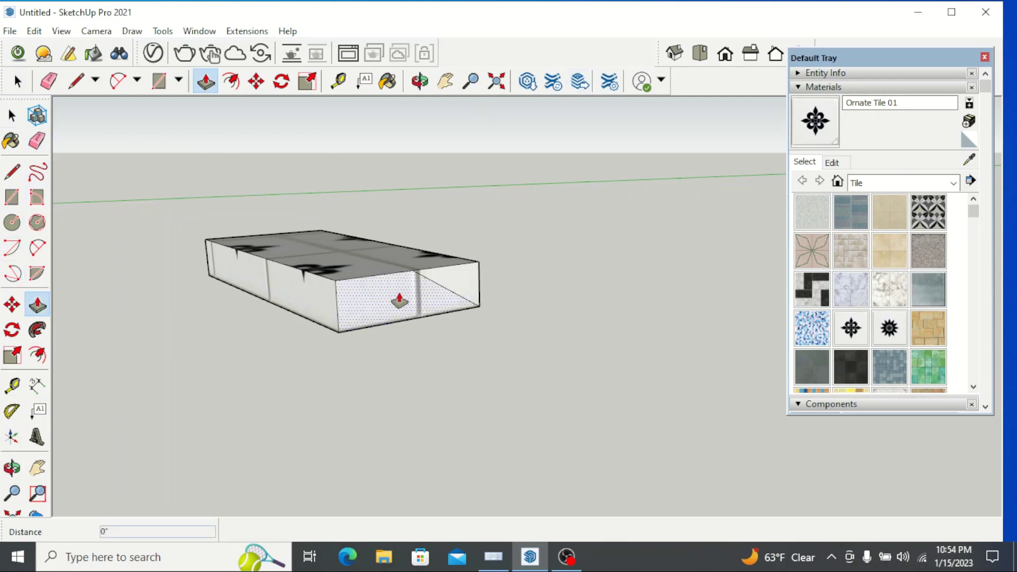
left_click_drag(400, 301, 238, 250)
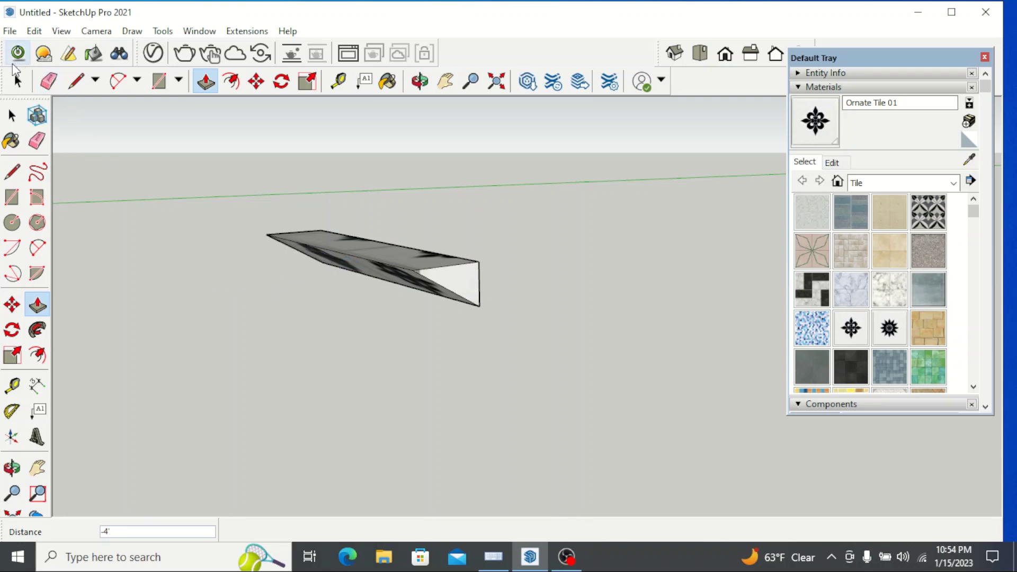
left_click(18, 81)
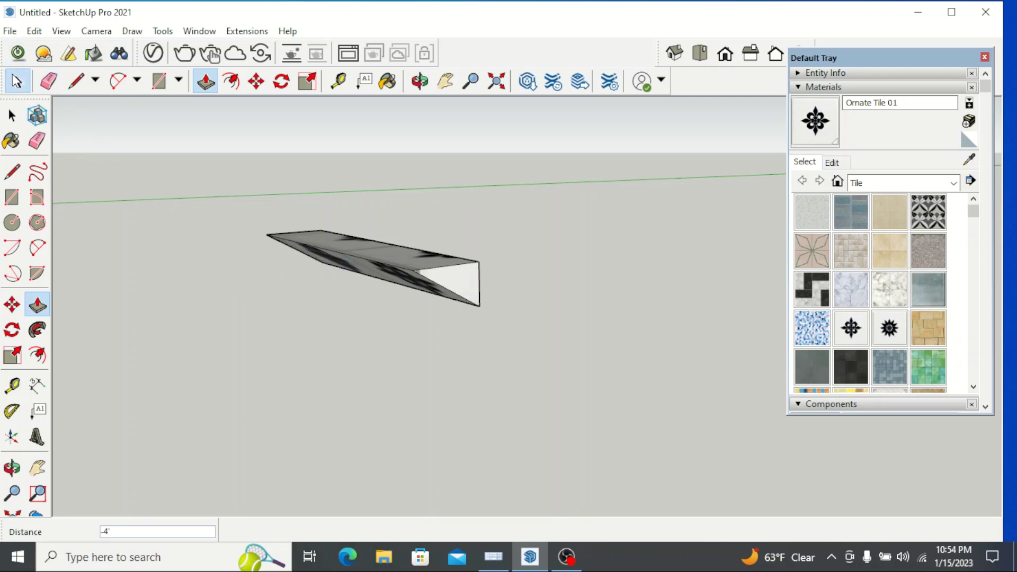
left_click(420, 81)
left_click_drag(522, 284, 295, 344)
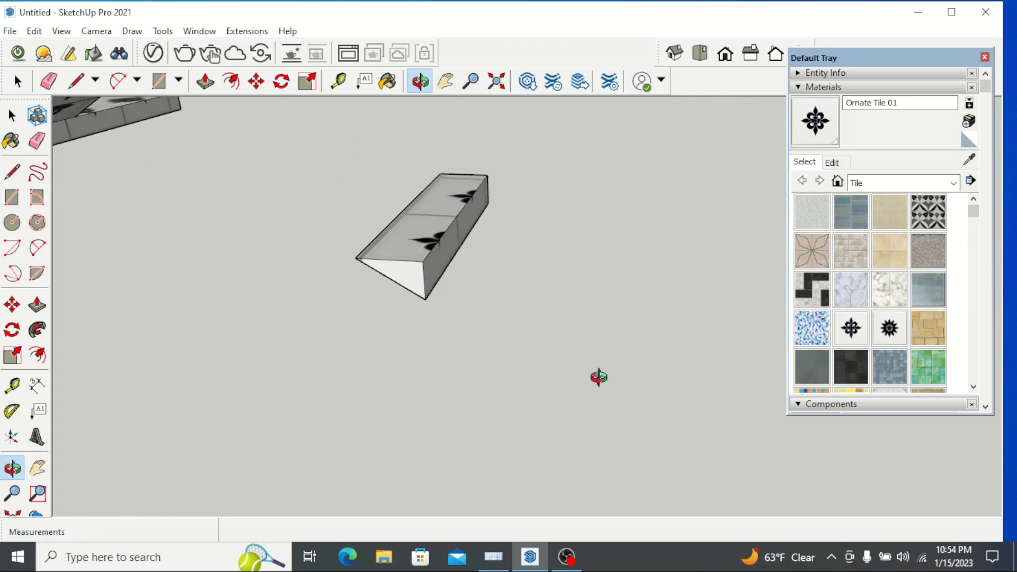
left_click_drag(598, 377, 669, 415)
left_click_drag(413, 297, 337, 154)
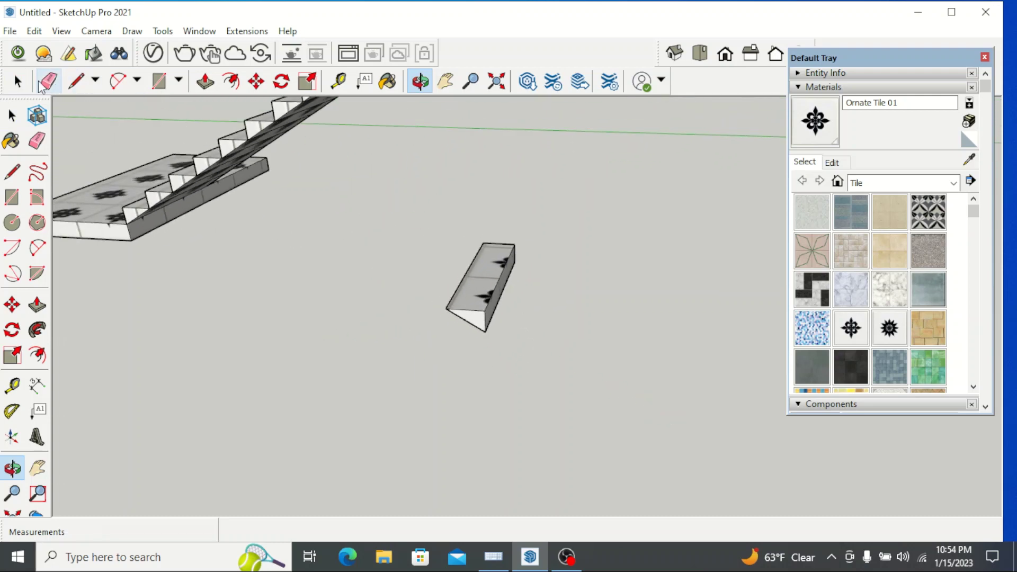
left_click(18, 81)
left_click_drag(582, 218, 400, 379)
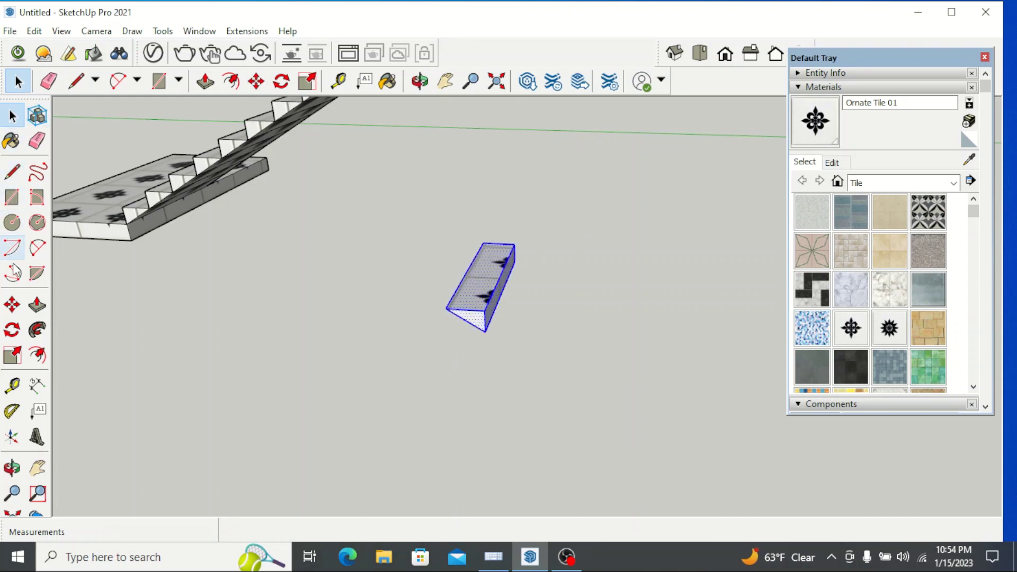
left_click(36, 306)
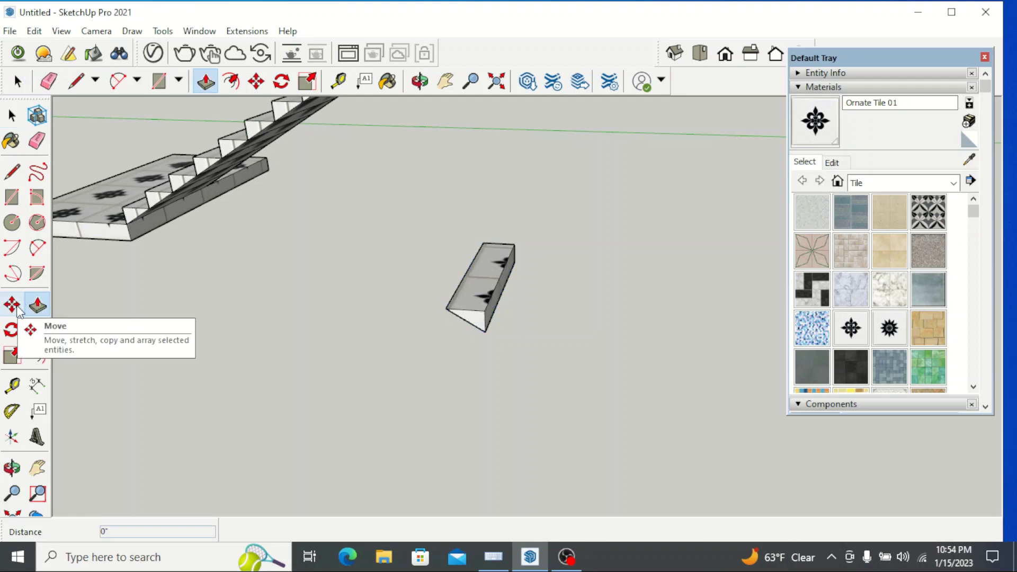
left_click(11, 305)
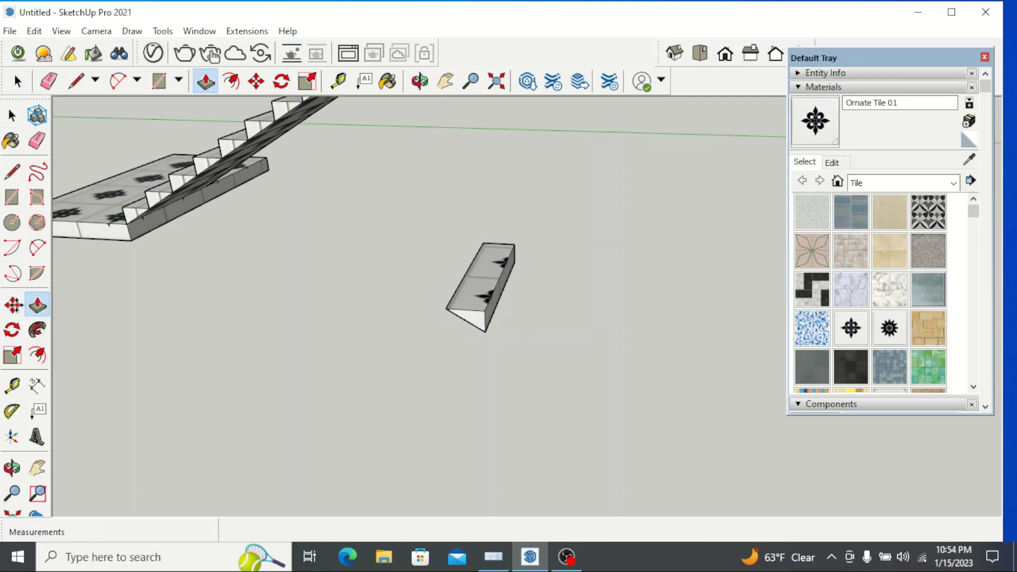
left_click(484, 331)
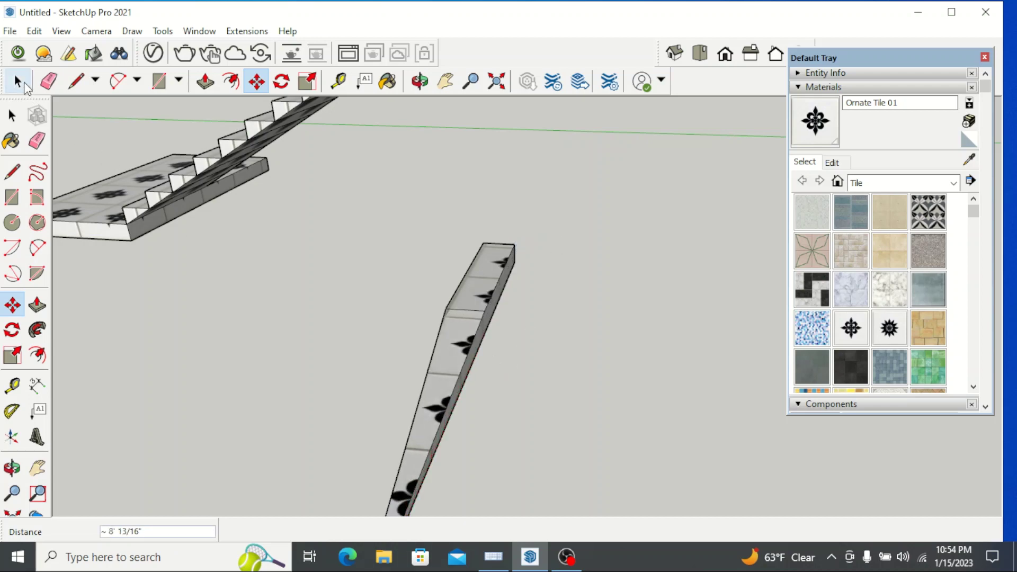
Step: Move the whole wedge-shaped step onto the upper landing's inner edge, snapping its far lower corner to the landing's far top corner
left_click(10, 110)
left_click_drag(368, 373, 369, 372)
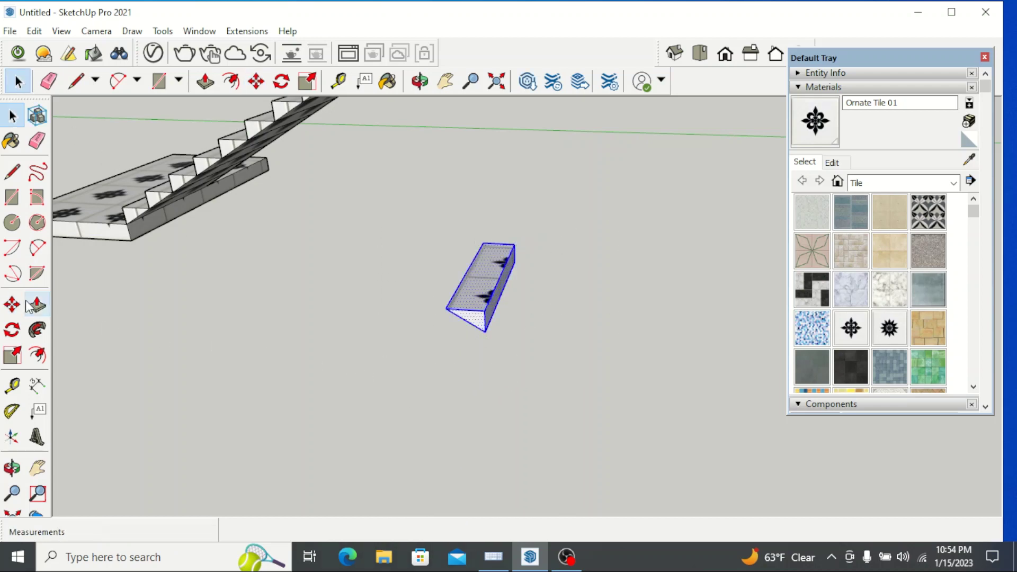
left_click(12, 305)
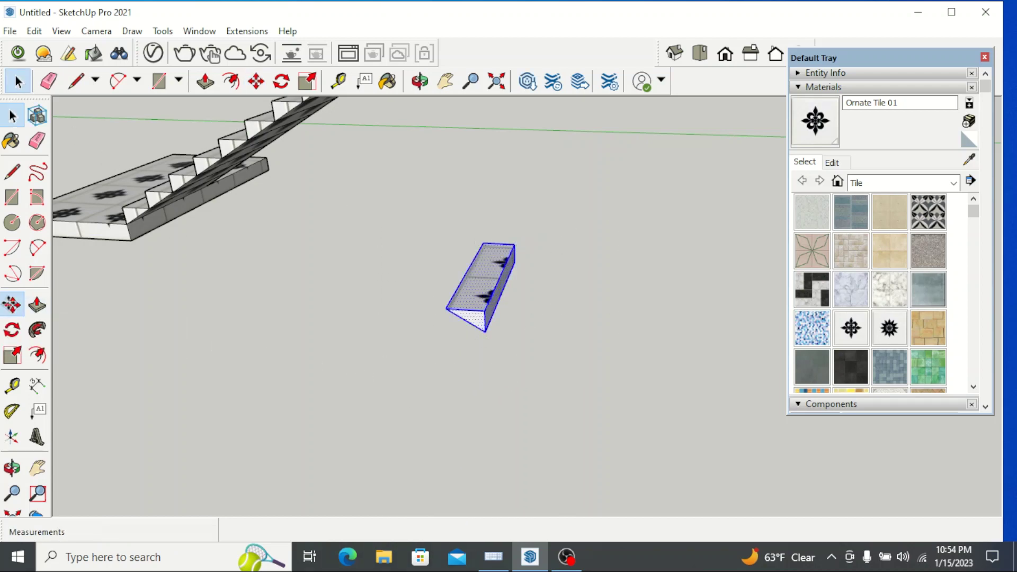
left_click(484, 333)
middle_click_drag(484, 333, 446, 350)
scroll(455, 370, "down", 2)
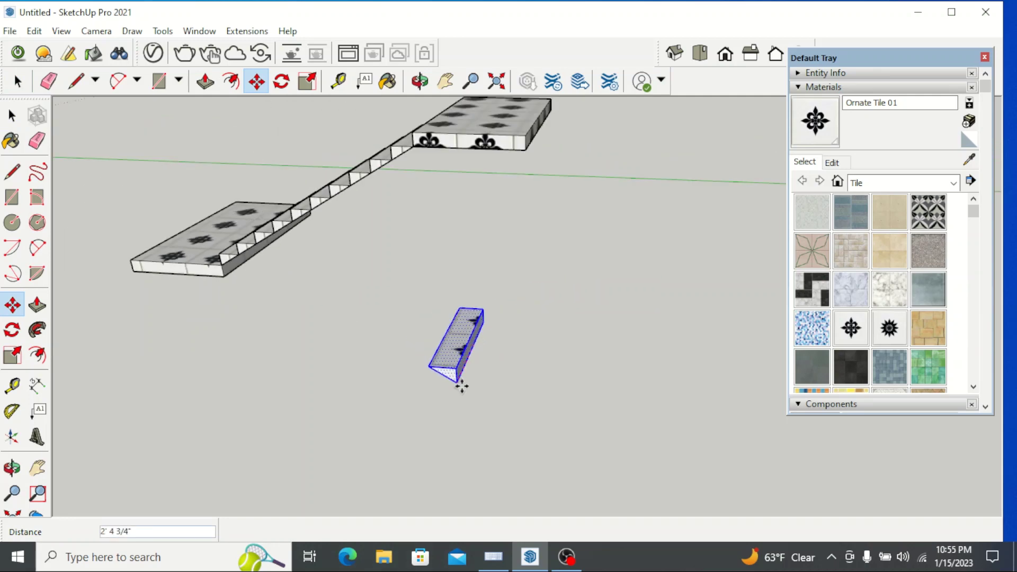
scroll(472, 318, "down", 1)
scroll(477, 121, "up", 6)
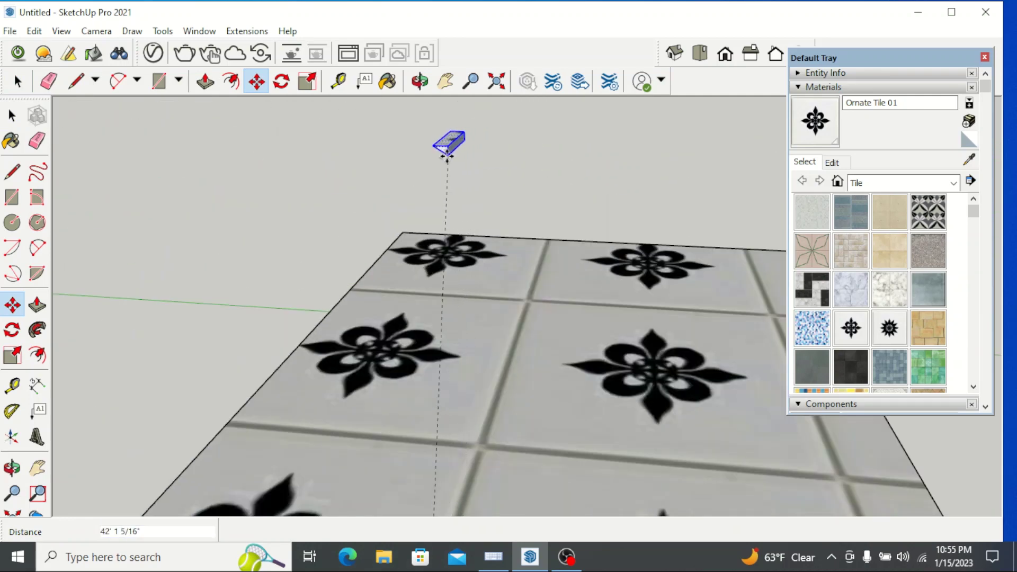
scroll(442, 143, "down", 2)
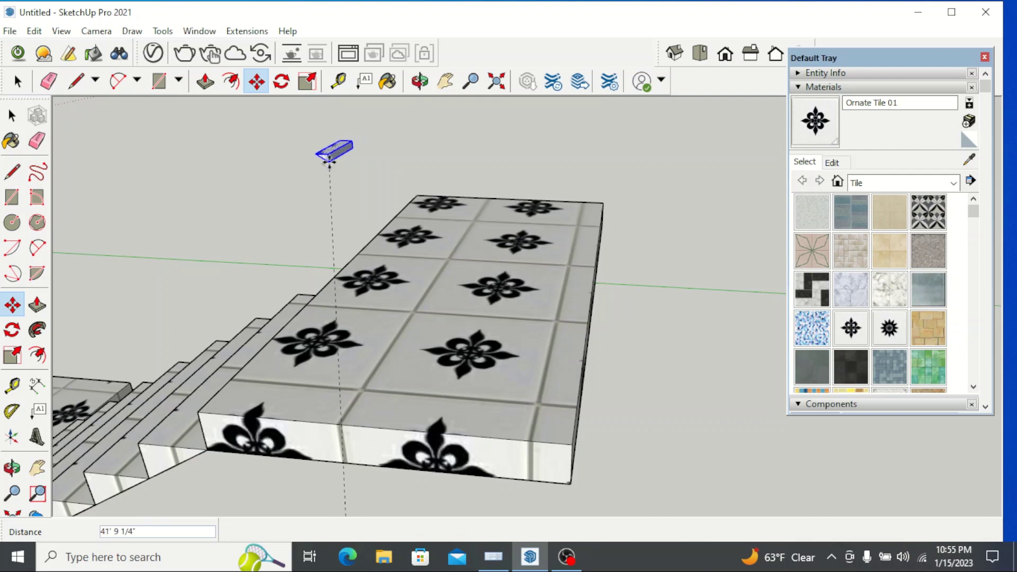
scroll(353, 148, "up", 5)
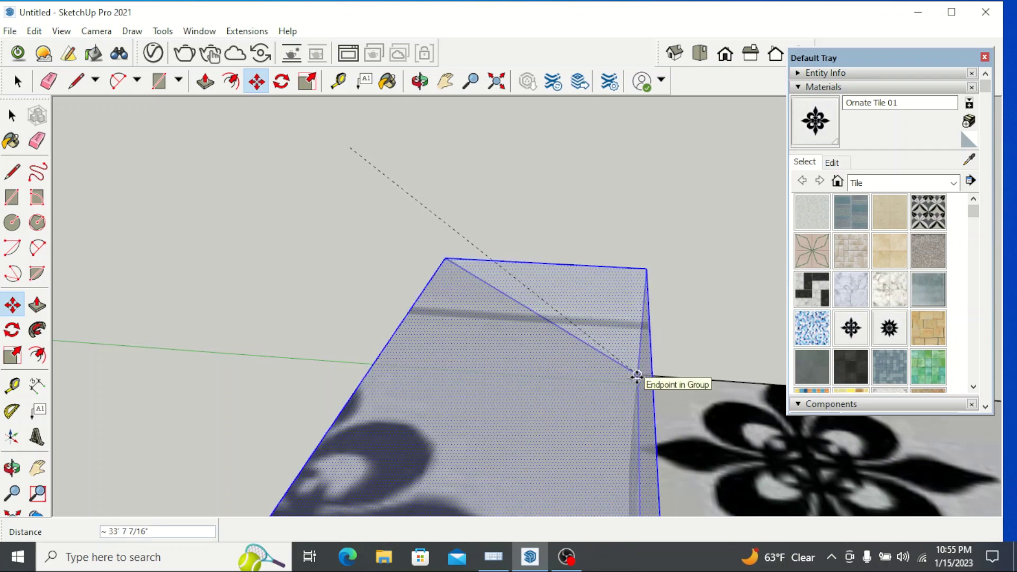
left_click(637, 376)
scroll(493, 188, "down", 5)
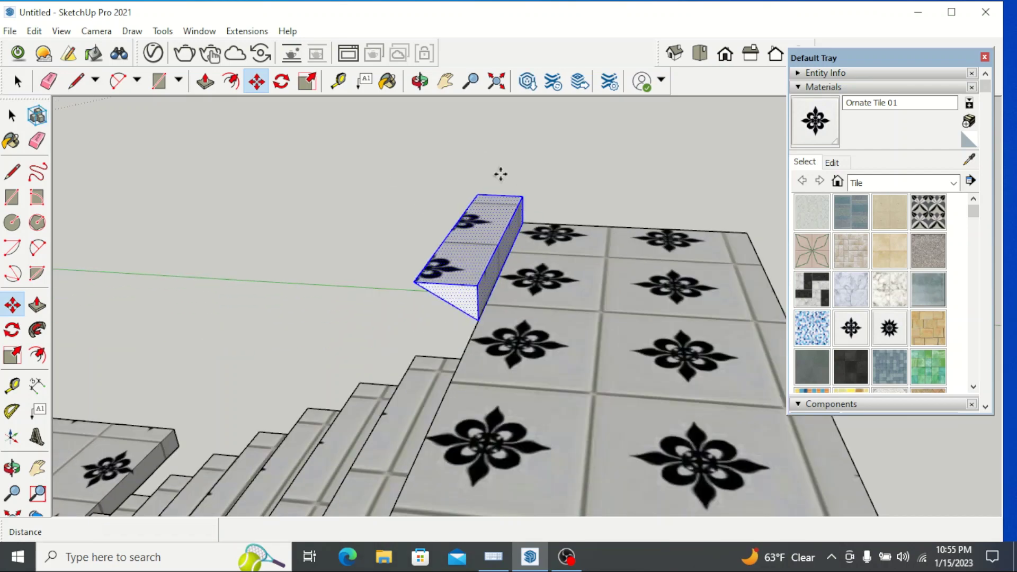
Step: Copy the wedge step from its lower corner to its outer upper corner and repeat the copy with x9 to form the second flight
left_click(419, 80)
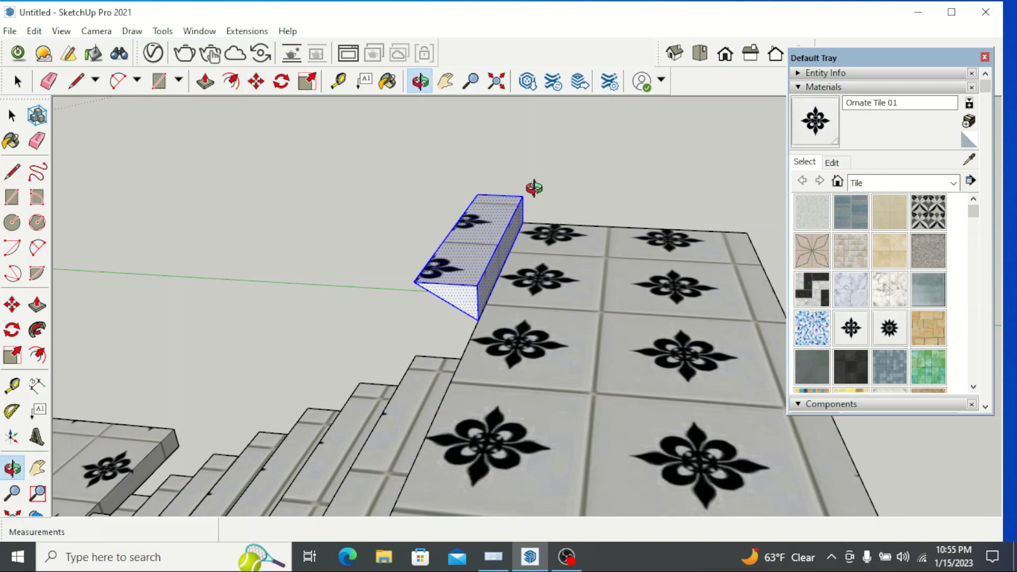
left_click_drag(654, 276, 175, 265)
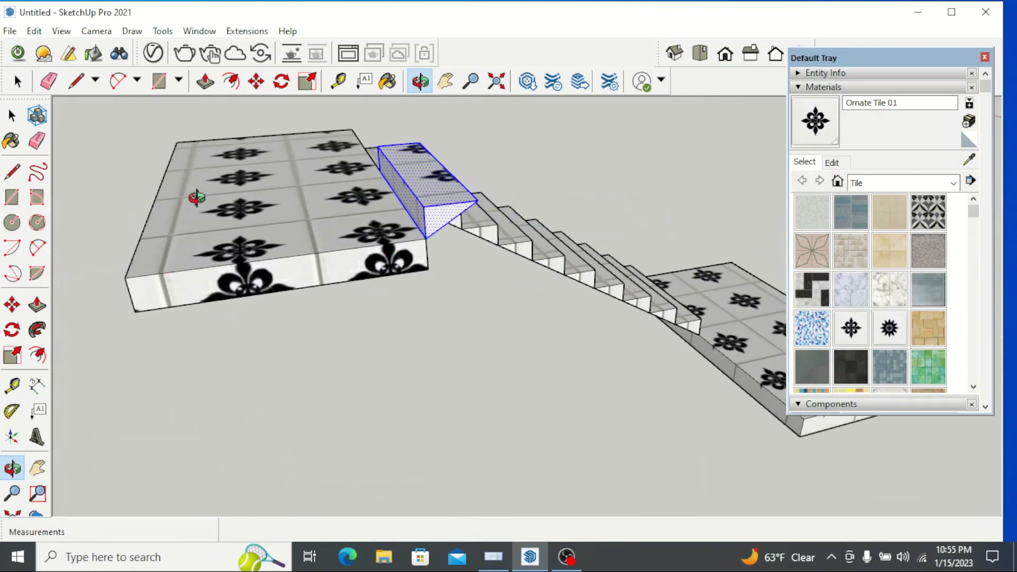
left_click(11, 305)
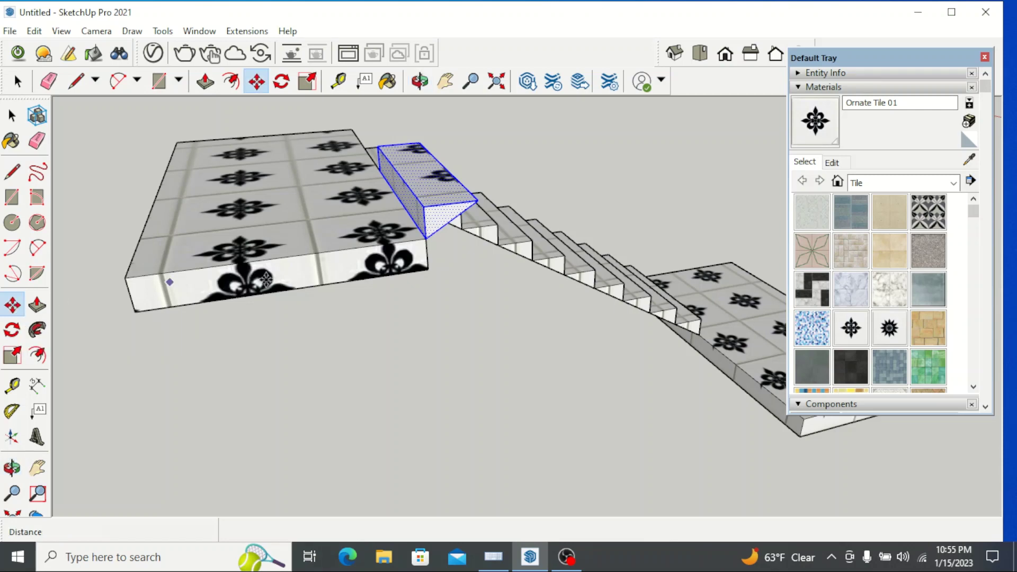
left_click(425, 239)
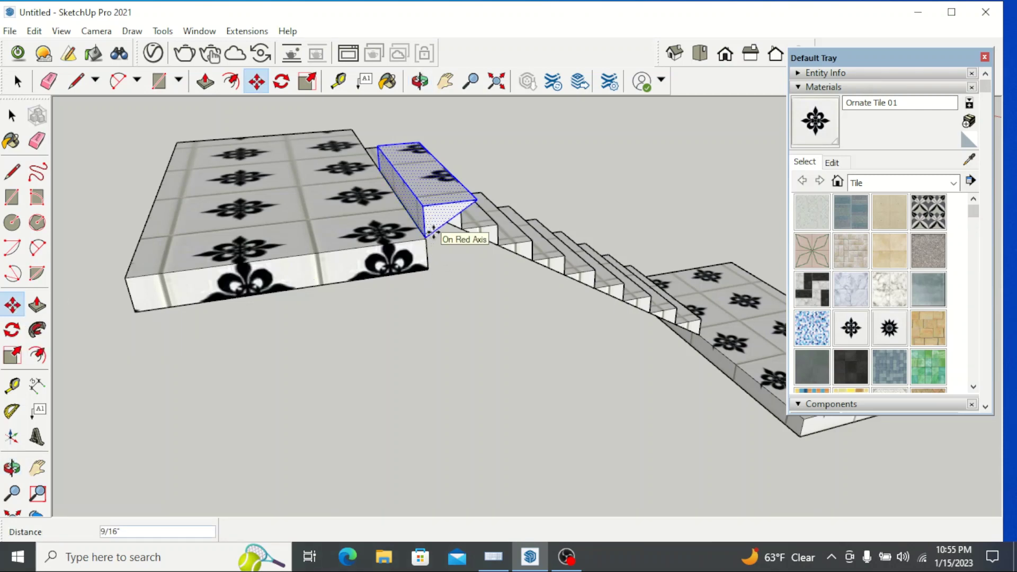
left_click(478, 200)
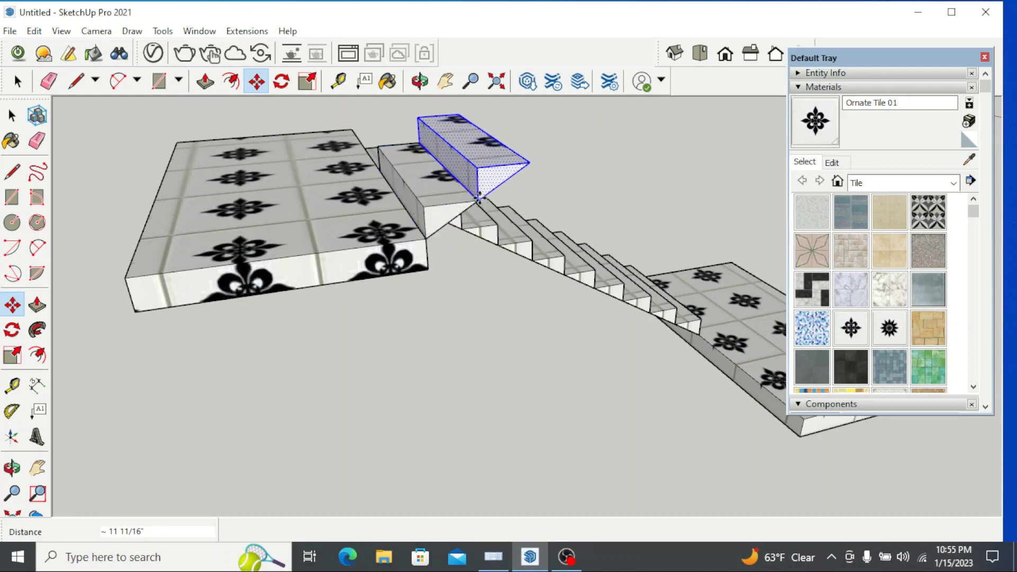
type("x9")
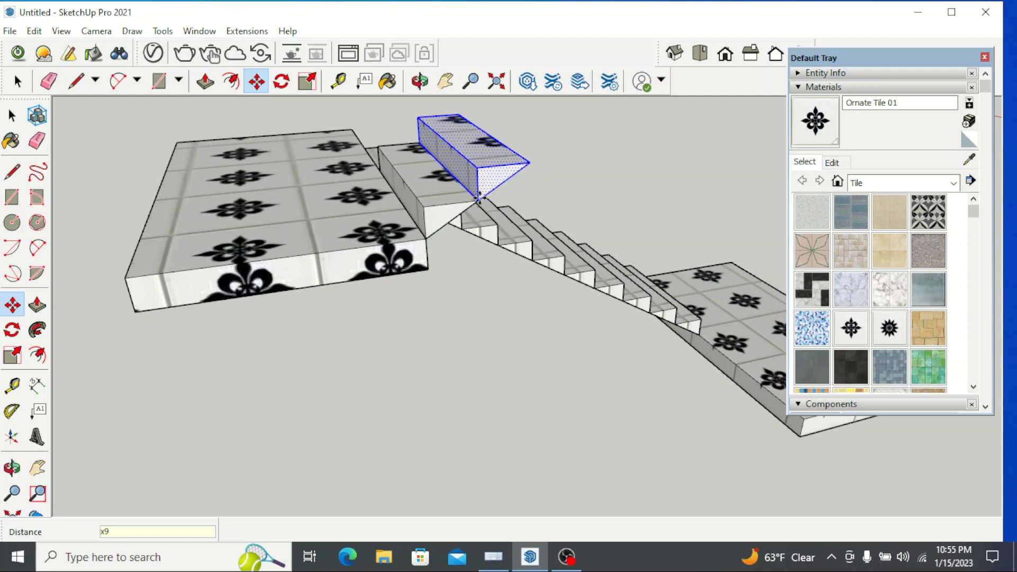
key("Return")
scroll(495, 356, "down", 6)
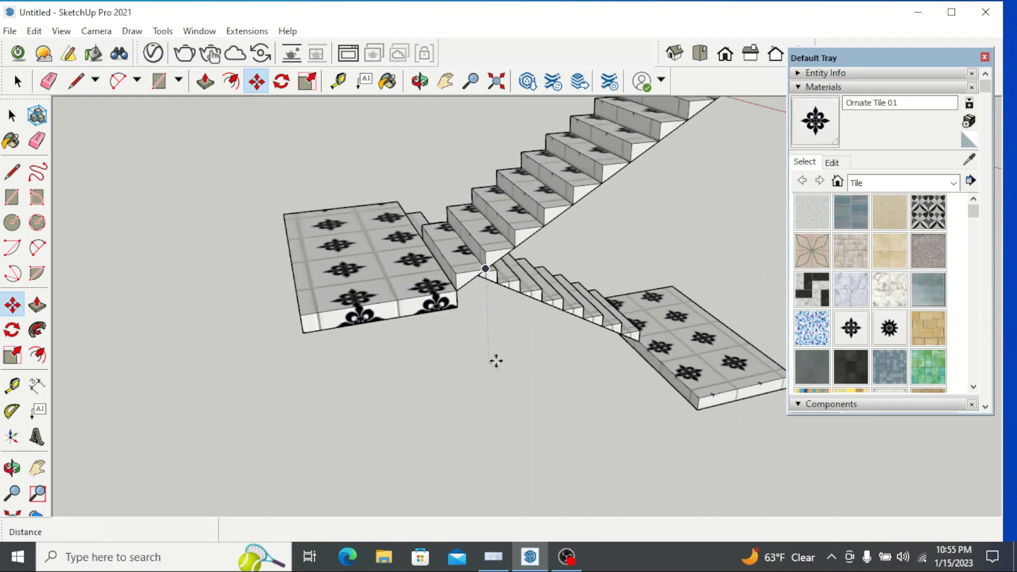
scroll(621, 253, "up", 2)
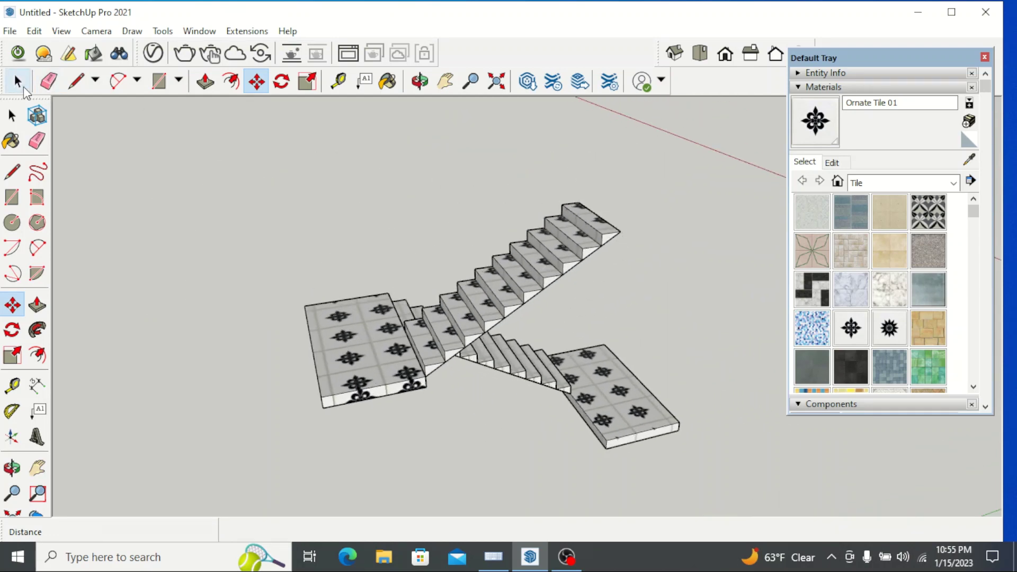
Step: Try to adjust a selection of the lower landing's faces and edges, and clear the selection
left_click(24, 84)
scroll(618, 401, "up", 2)
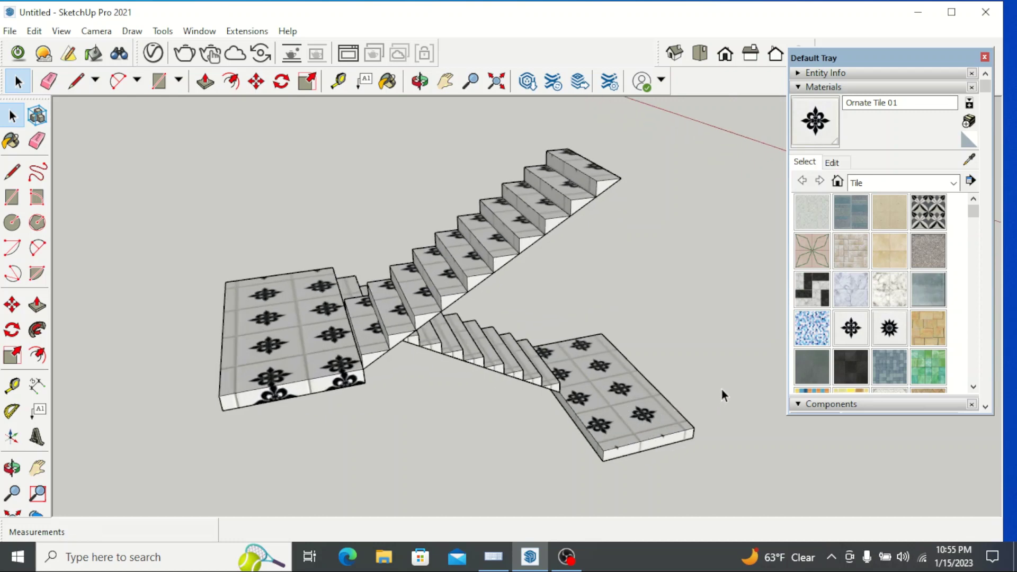
left_click_drag(721, 390, 587, 468)
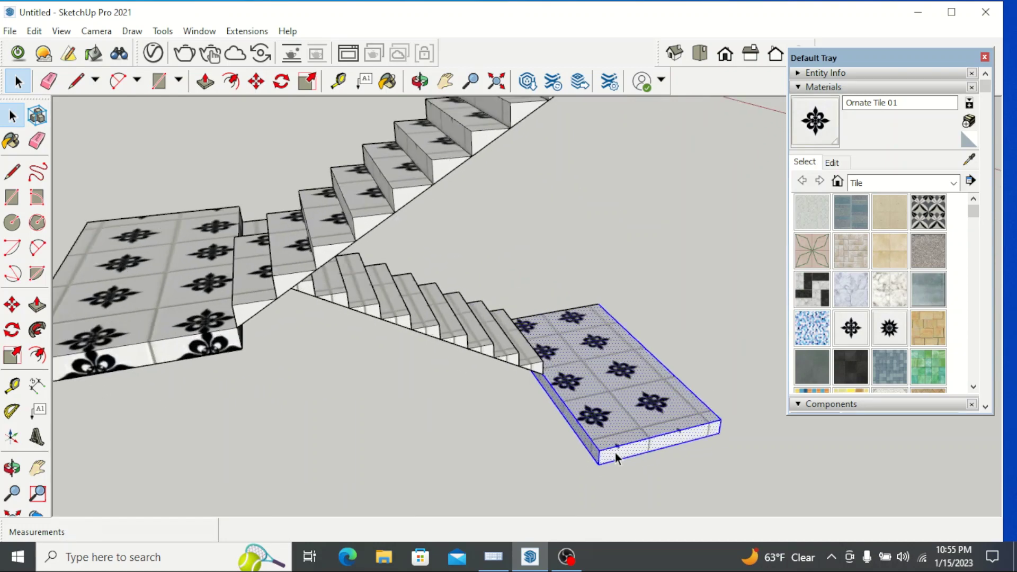
scroll(603, 343, "up", 2)
scroll(577, 338, "down", 1)
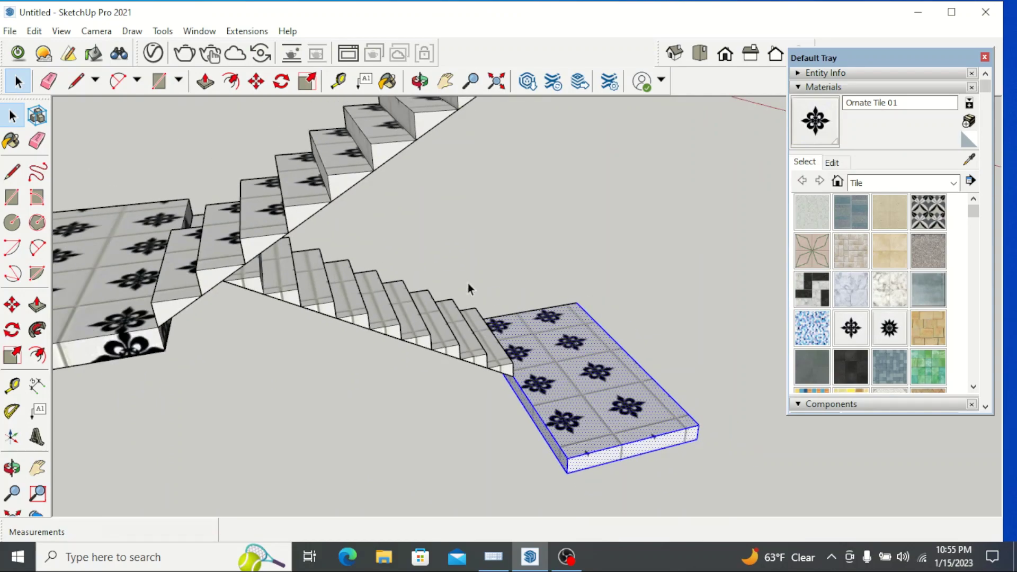
left_click(425, 85)
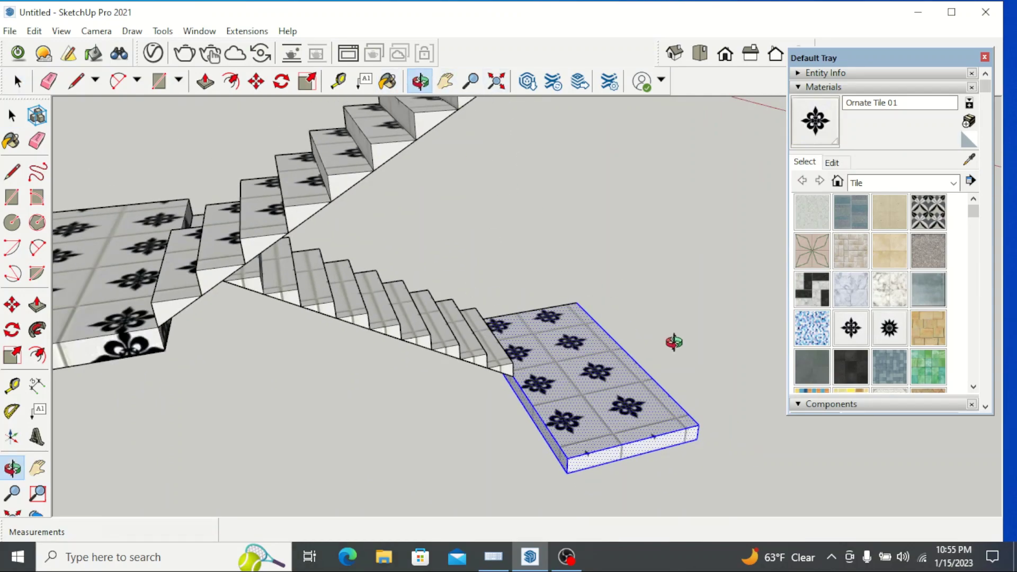
left_click_drag(674, 342, 435, 413)
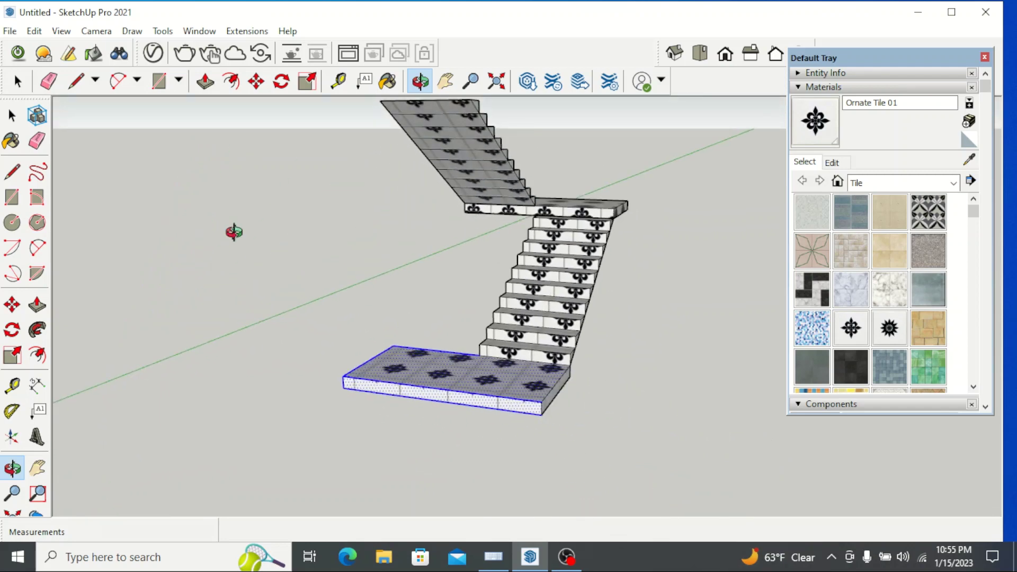
left_click(11, 116)
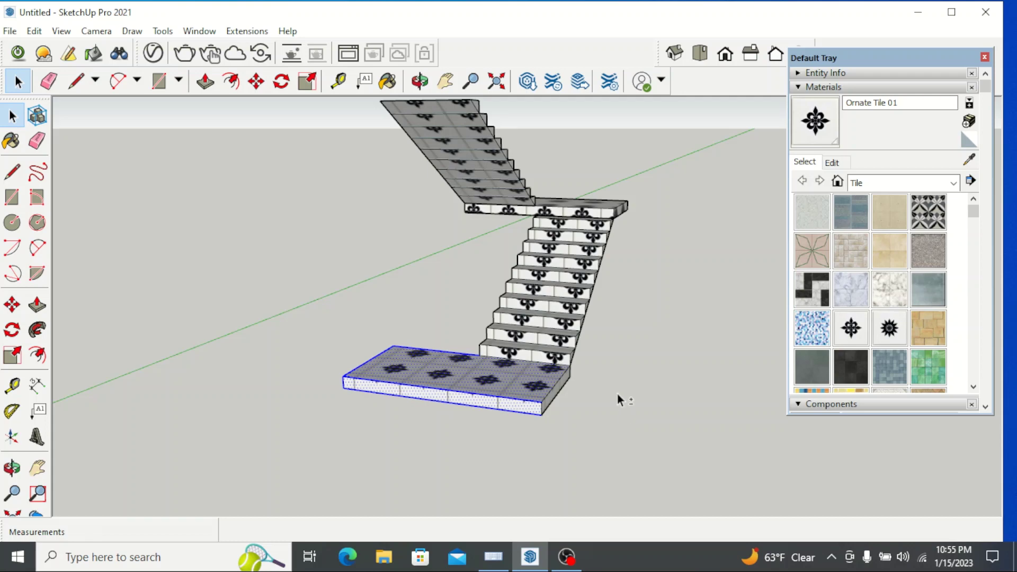
left_click_drag(618, 395, 474, 414, "shift")
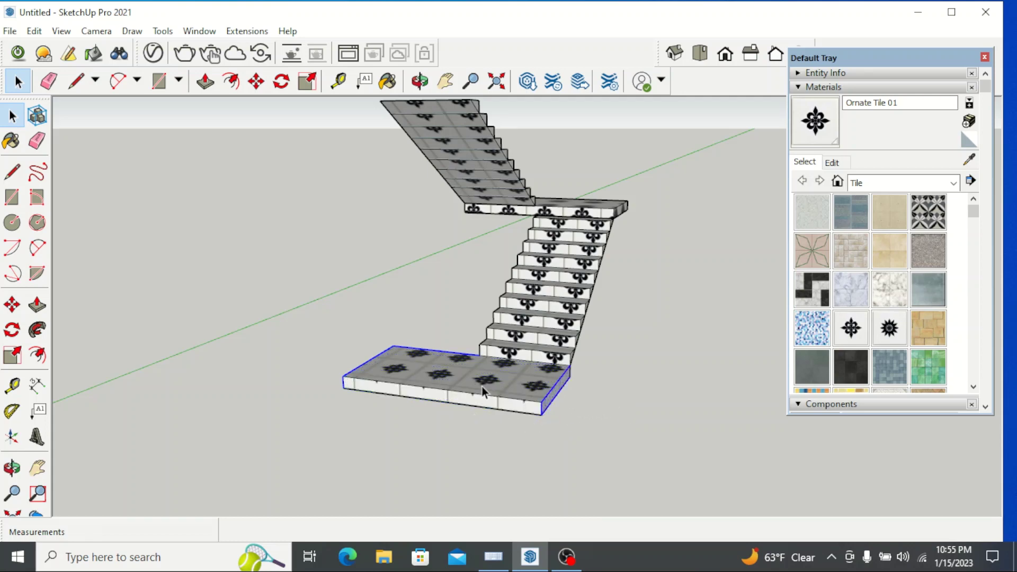
left_click_drag(312, 350, 436, 433, "shift")
left_click_drag(325, 363, 446, 437, "shift")
left_click_drag(319, 369, 459, 412, "shift")
left_click(306, 453)
Step: Draw an 8'2" by 4' rectangle on the ground well away from the staircase's outer side
scroll(302, 452, "down", 5)
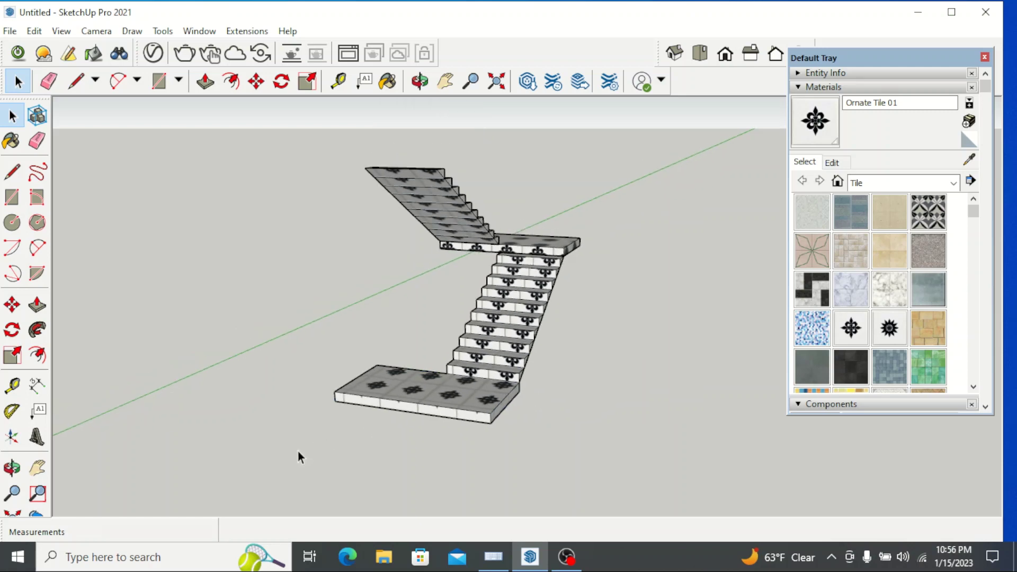
scroll(523, 367, "up", 1)
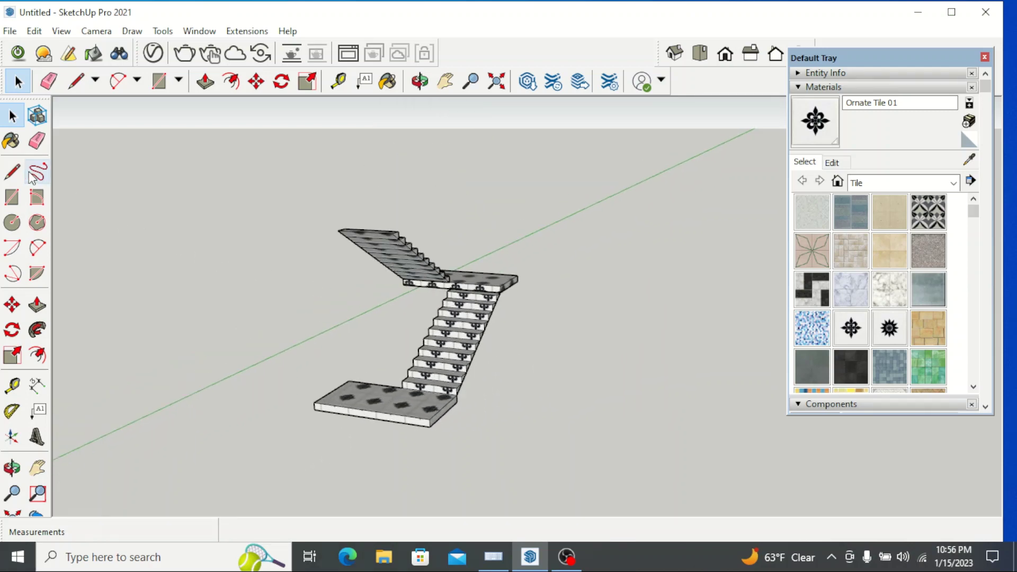
left_click(12, 197)
scroll(288, 286, "down", 3)
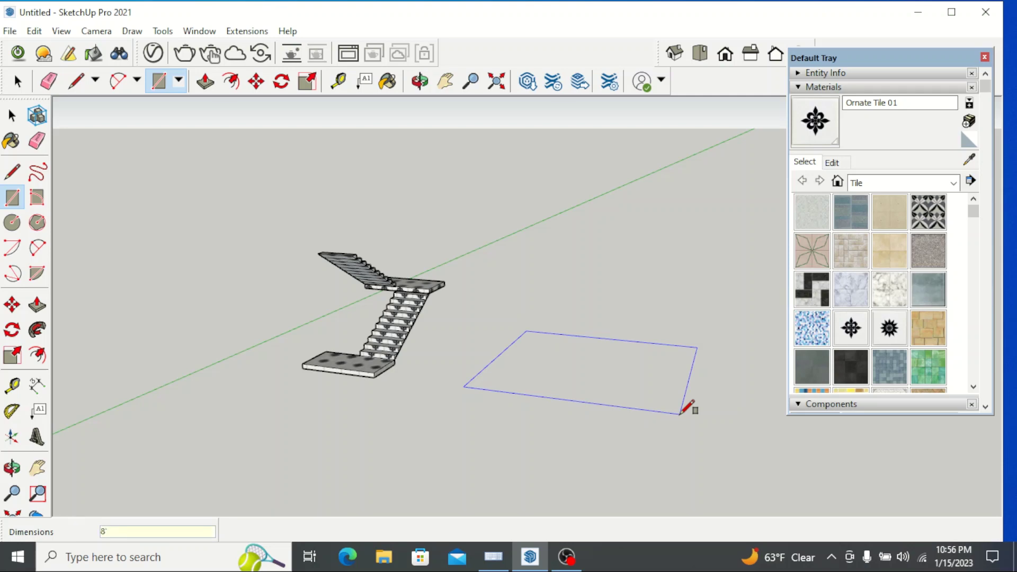
type("\",4")
key("Return")
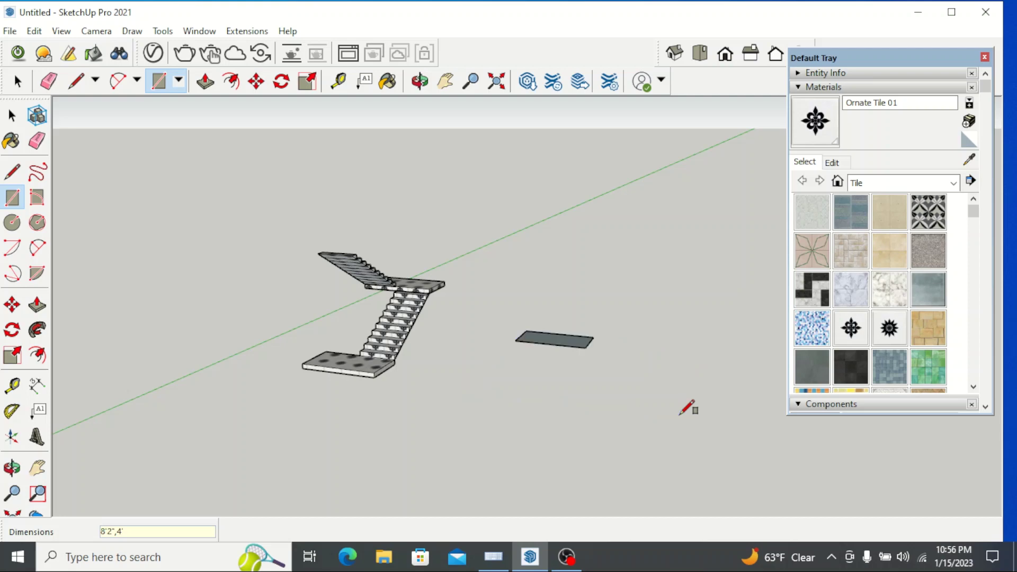
Step: Delete the new untextured rectangle, including its face and edges, from the ground beside the staircase
scroll(551, 341, "up", 5)
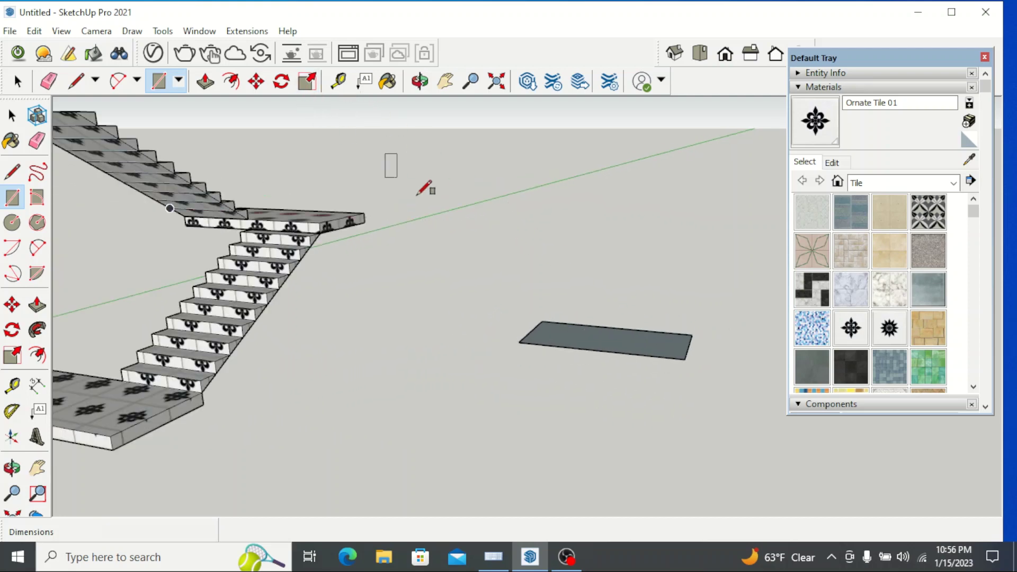
scroll(590, 329, "down", 3)
scroll(614, 342, "up", 4)
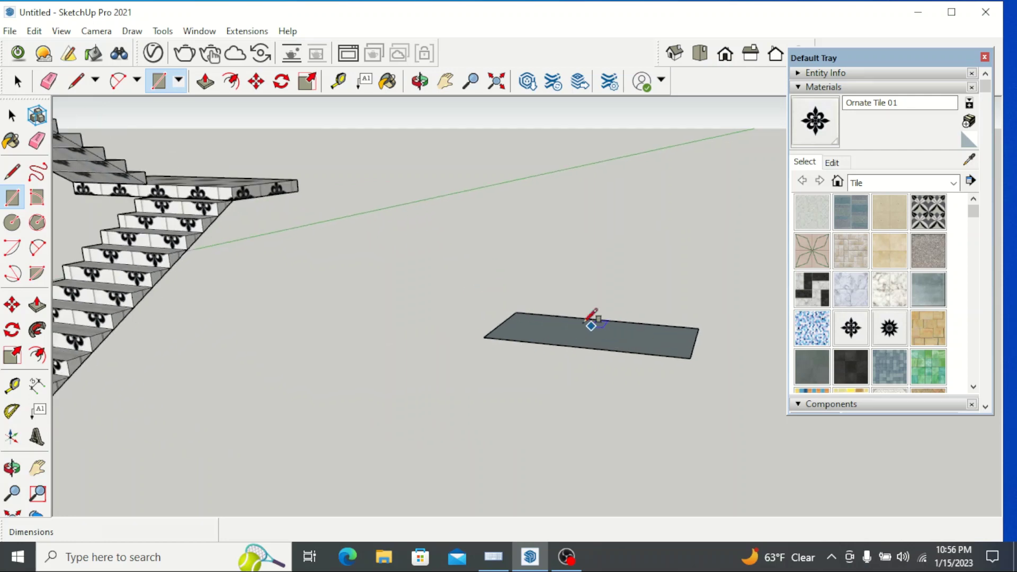
left_click(18, 81)
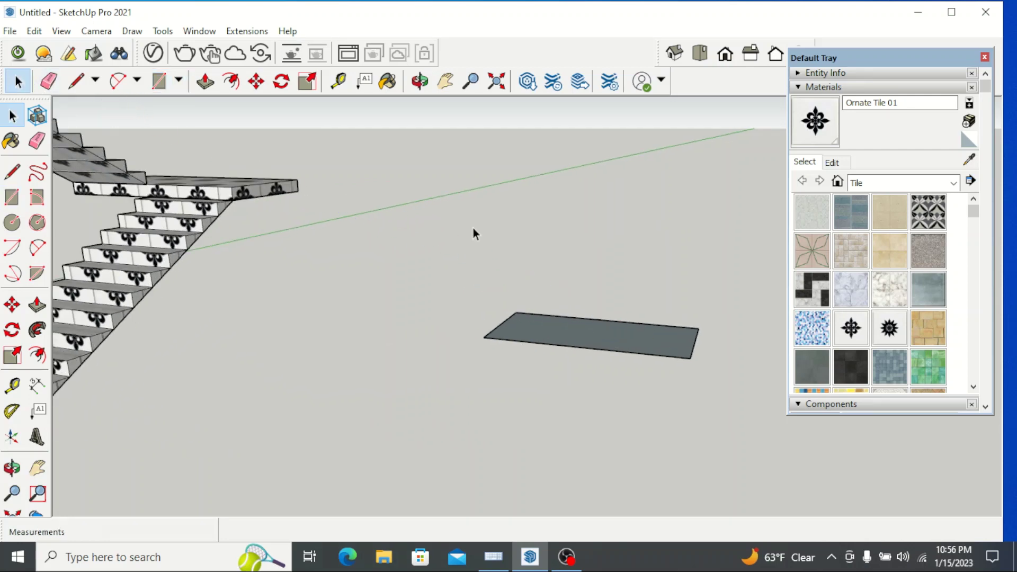
left_click_drag(484, 240, 729, 451)
key("Delete")
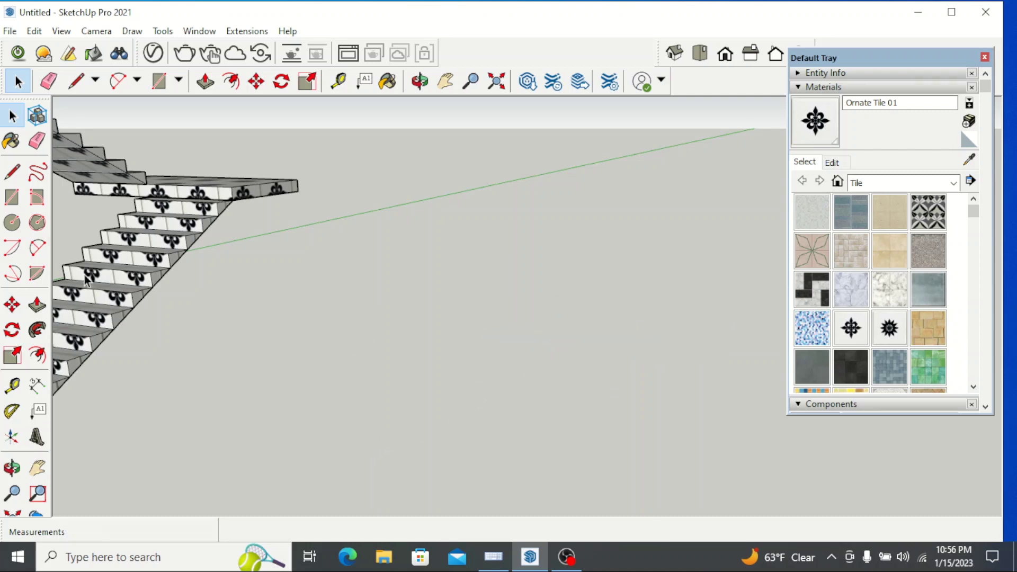
Step: Draw a replacement 8'2" by 4' rectangle on the ground beside the first stair flight
left_click(11, 197)
left_click(359, 286)
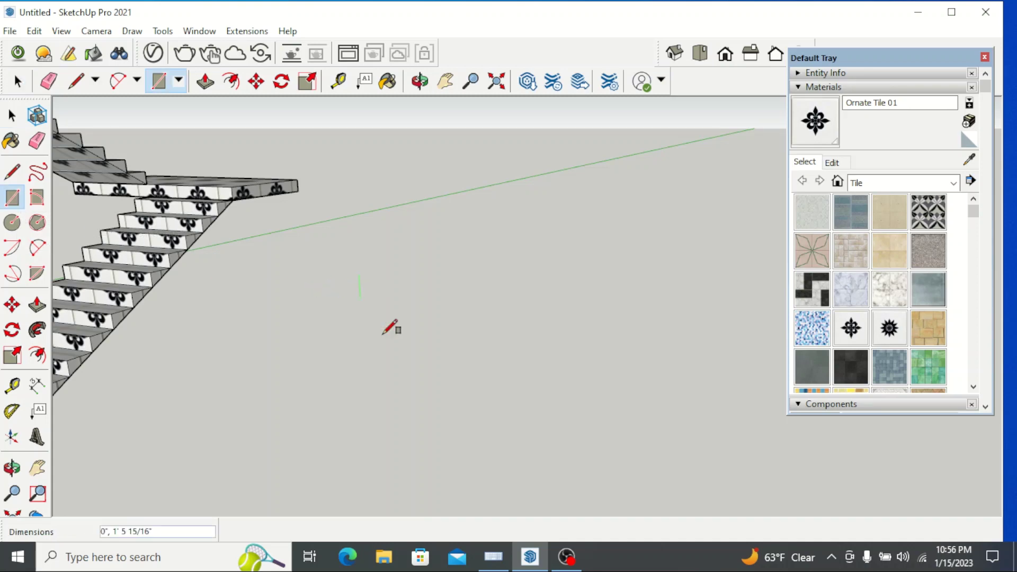
scroll(722, 438, "down", 1)
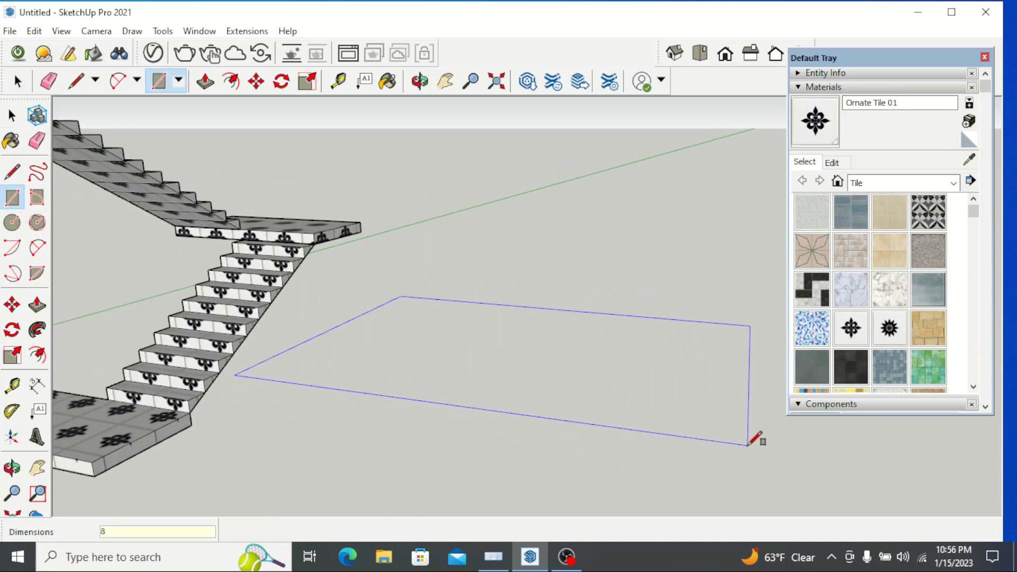
type("8'2\",4")
key("Return")
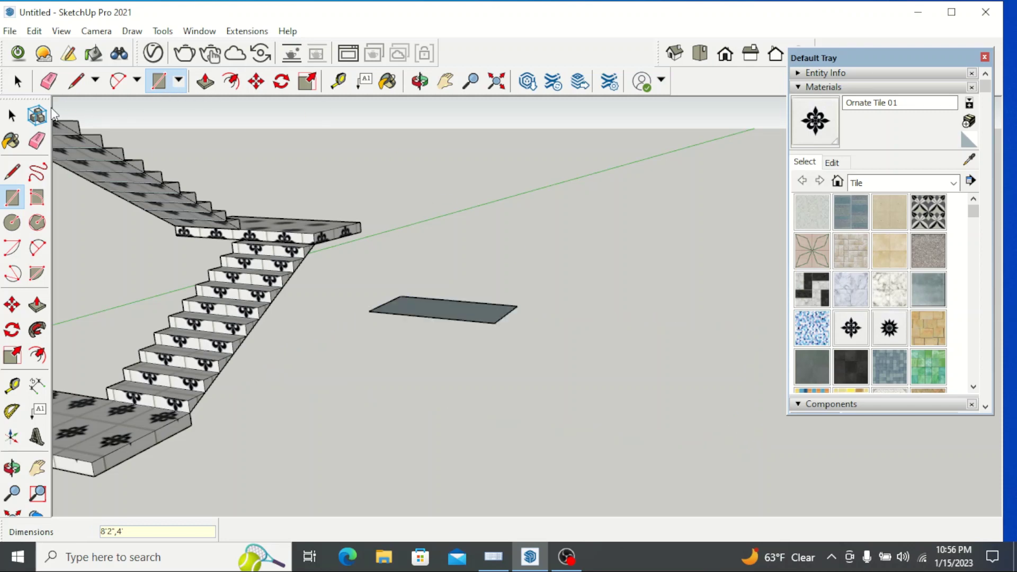
Step: Paint the new 8'2" by 4' rectangle with the Ornate Tile 01 material
left_click(12, 115)
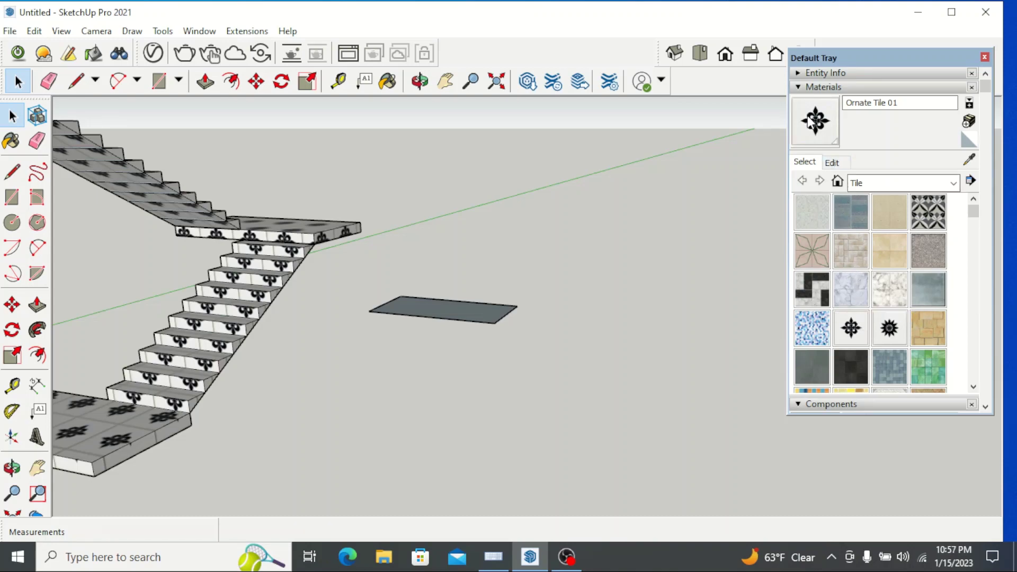
left_click(811, 135)
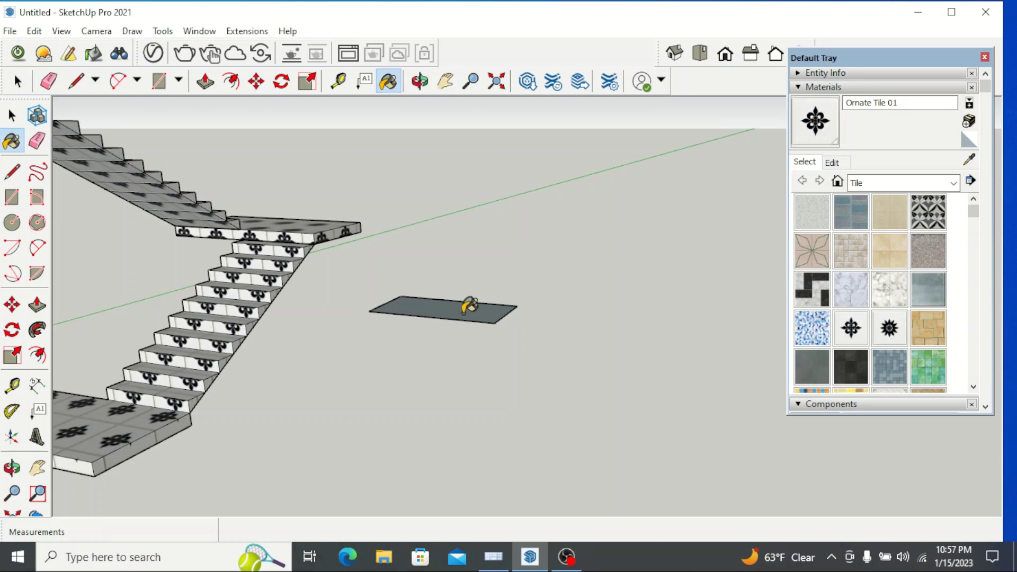
left_click(470, 305)
scroll(466, 302, "up", 2)
left_click(17, 81)
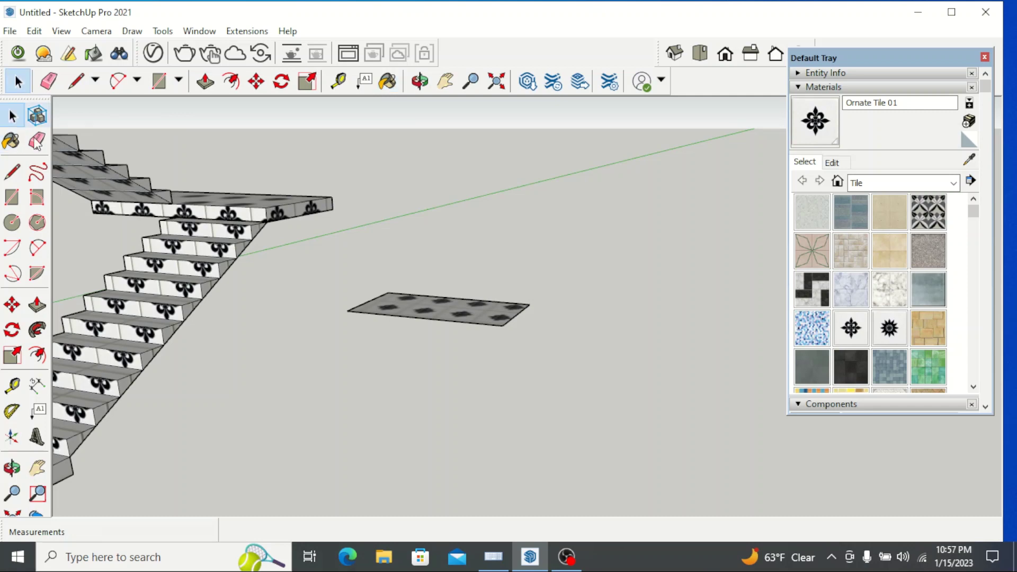
Step: Push/Pull the tiled rectangle up 6" into a landing slab
left_click(38, 304)
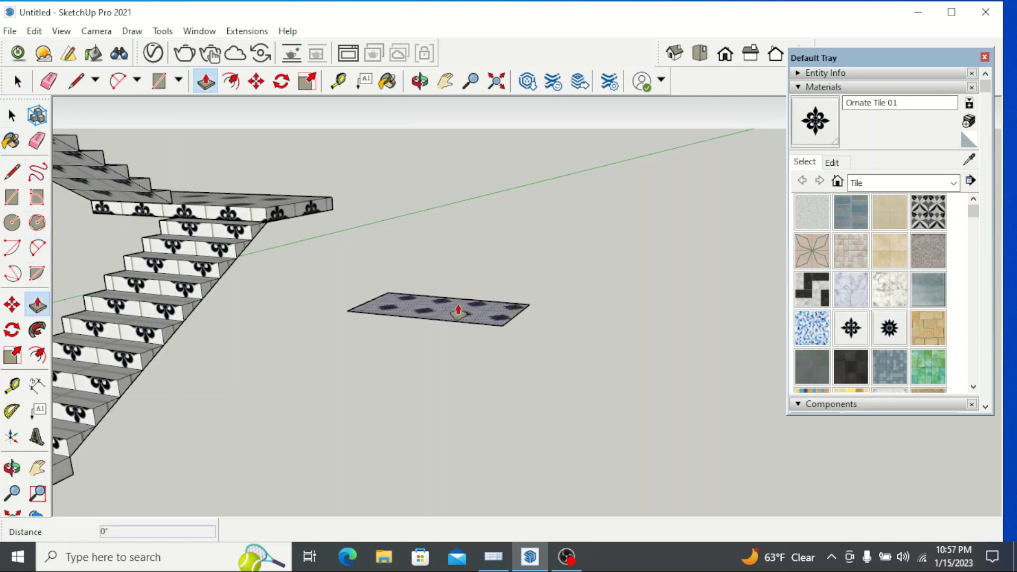
left_click_drag(458, 310, 460, 231)
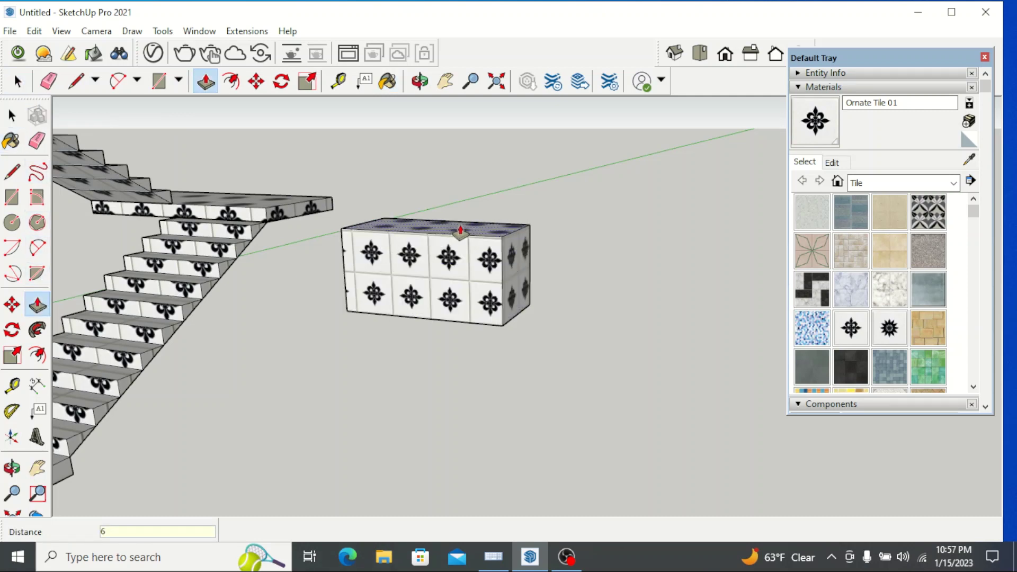
key("Return")
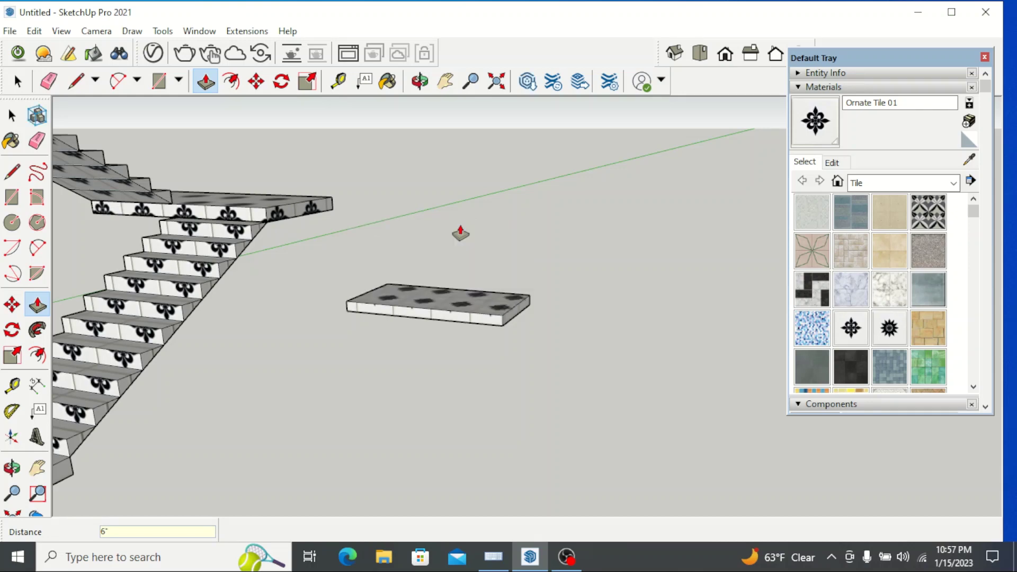
left_click(18, 82)
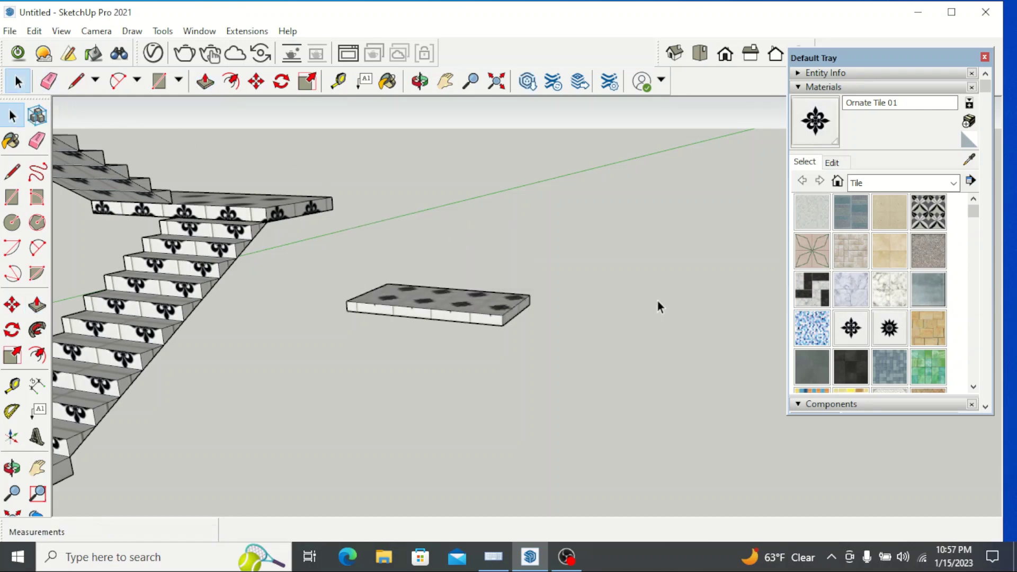
left_click_drag(341, 374, 341, 374)
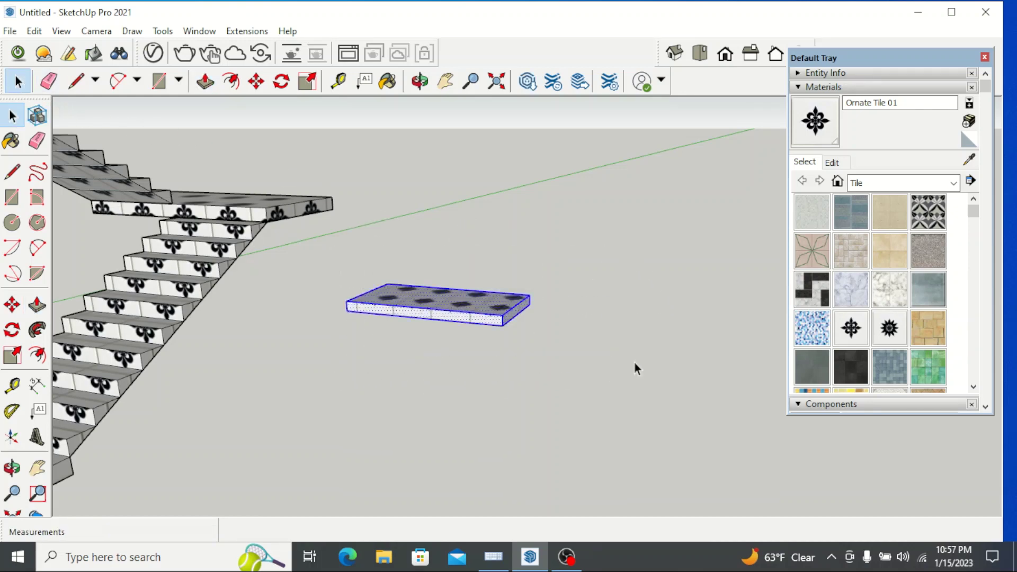
scroll(636, 366, "down", 4)
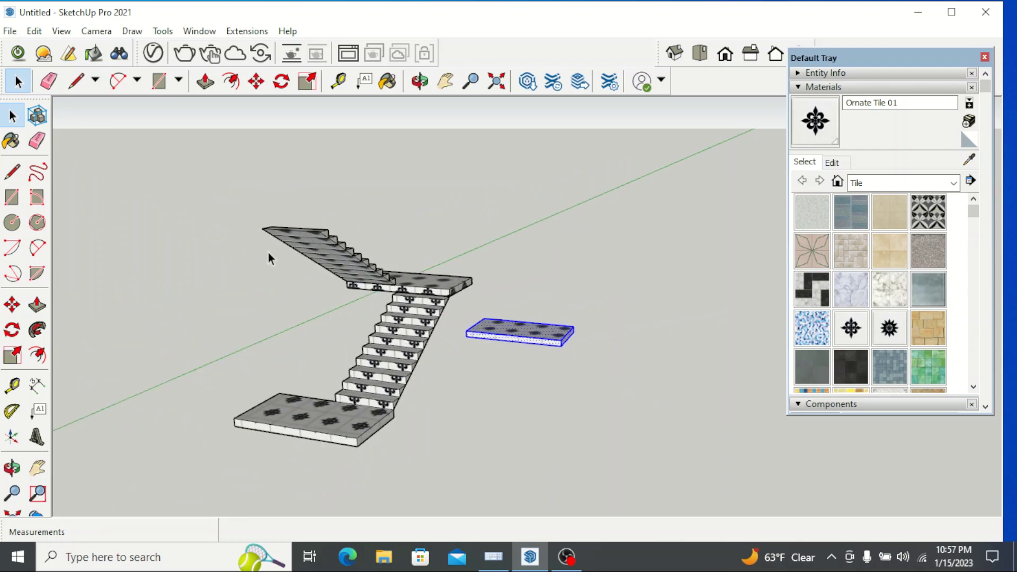
scroll(537, 360, "up", 2)
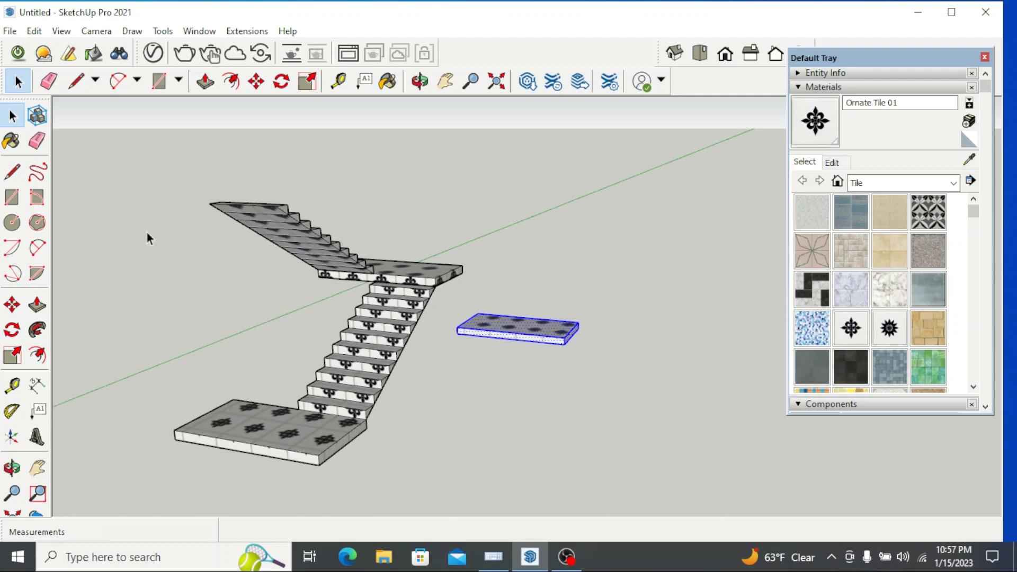
left_click(38, 307)
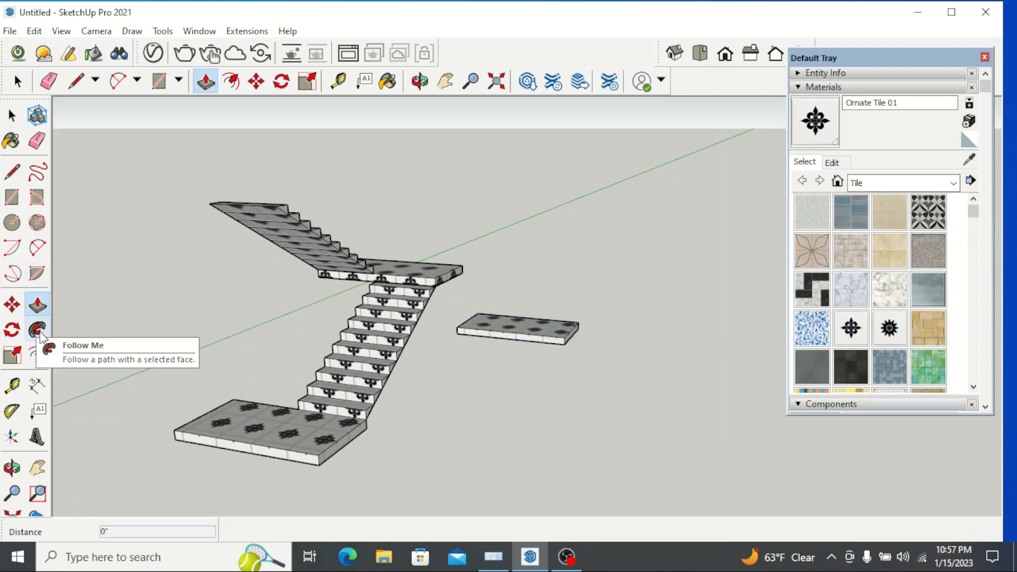
left_click(12, 305)
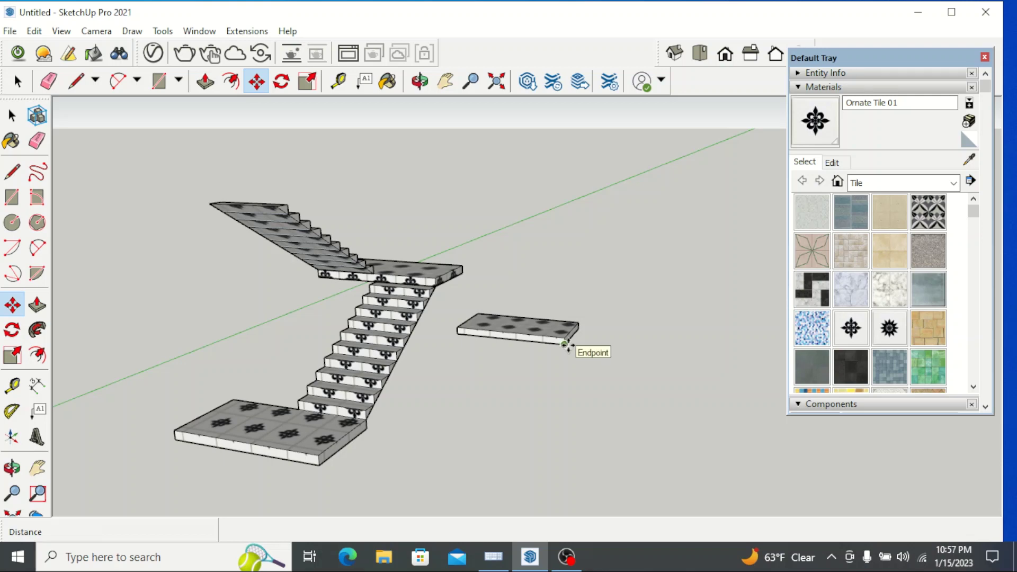
left_click(12, 115)
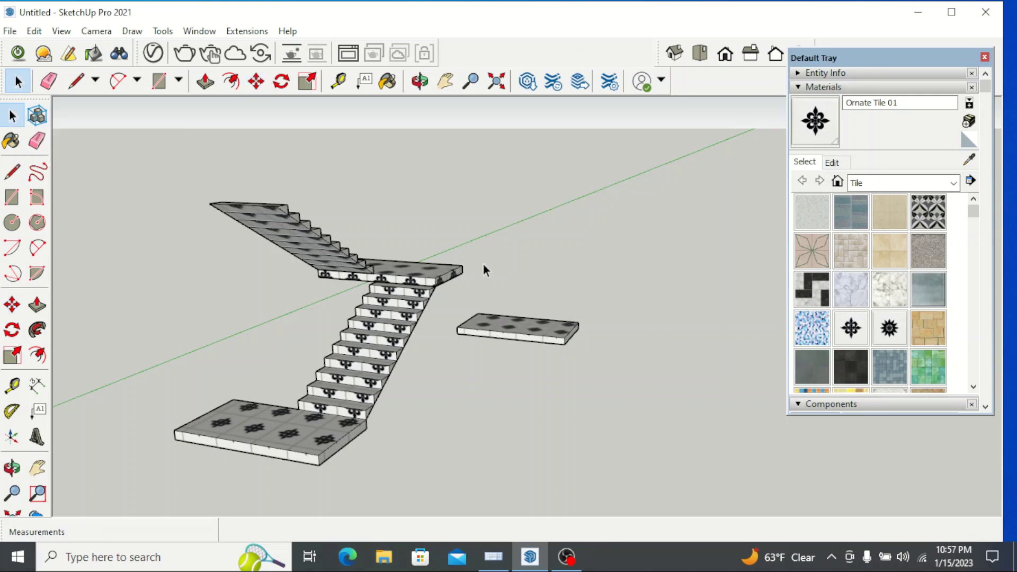
Step: Select the whole tiled slab and move it by its near lower corner about 44' to the opposite side of the staircase
left_click_drag(458, 357, 457, 358)
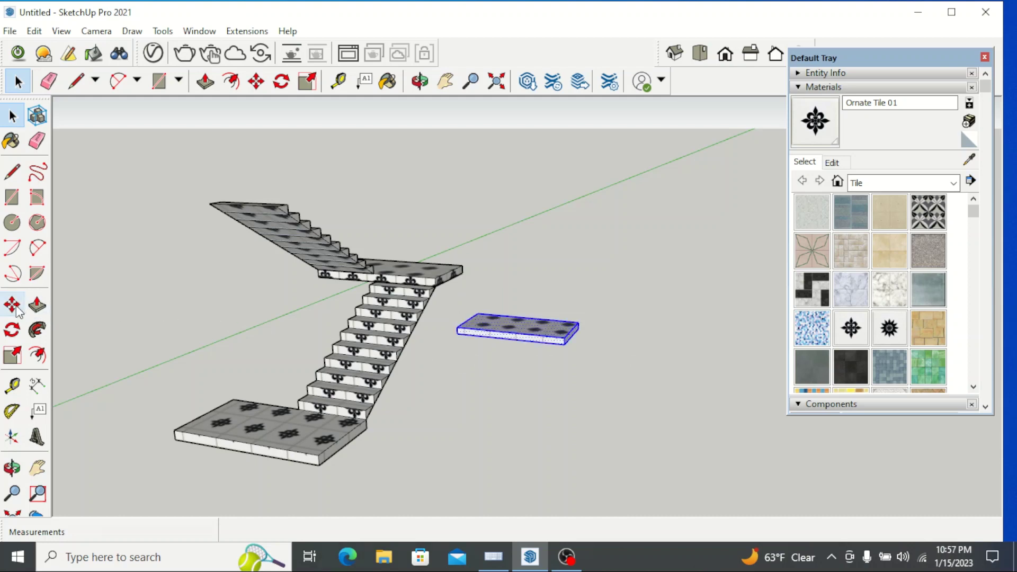
left_click(13, 306)
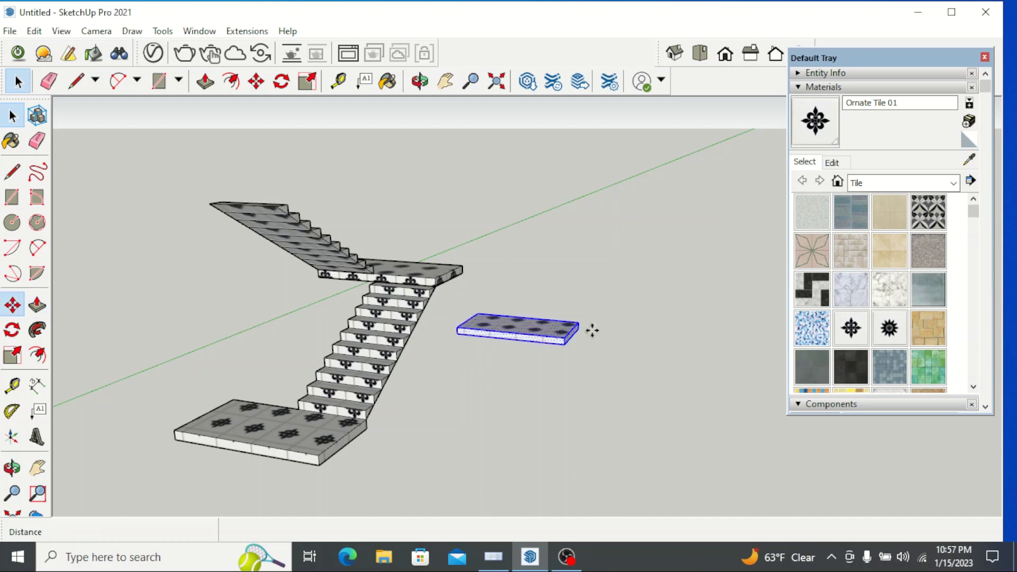
left_click(564, 346)
scroll(260, 208, "up", 3)
scroll(262, 205, "up", 1)
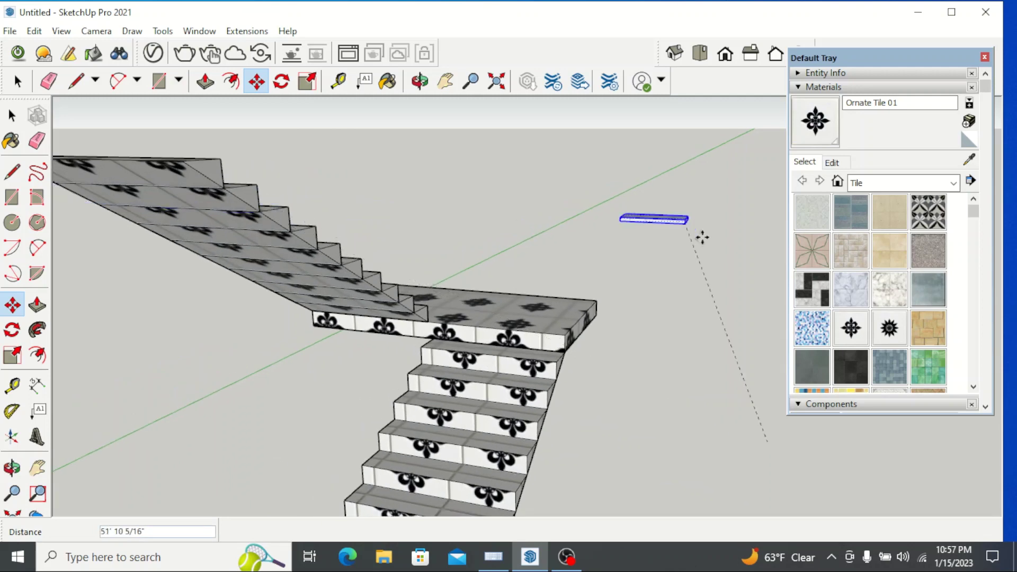
scroll(702, 236, "down", 4)
scroll(518, 231, "up", 1)
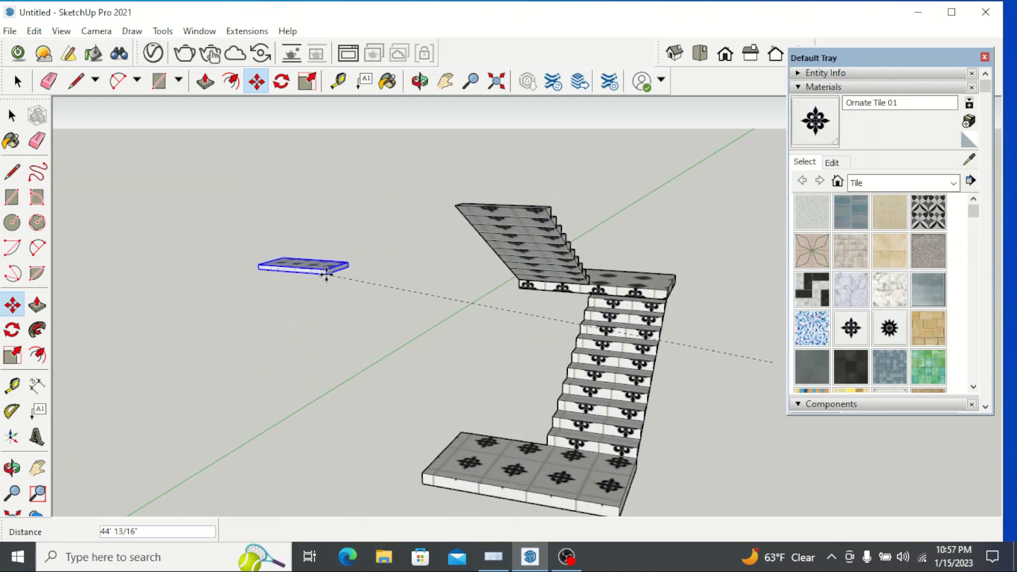
left_click(324, 274)
Step: Try to move the slab by its far lower corner onto the top end of the second flight
scroll(347, 273, "up", 3)
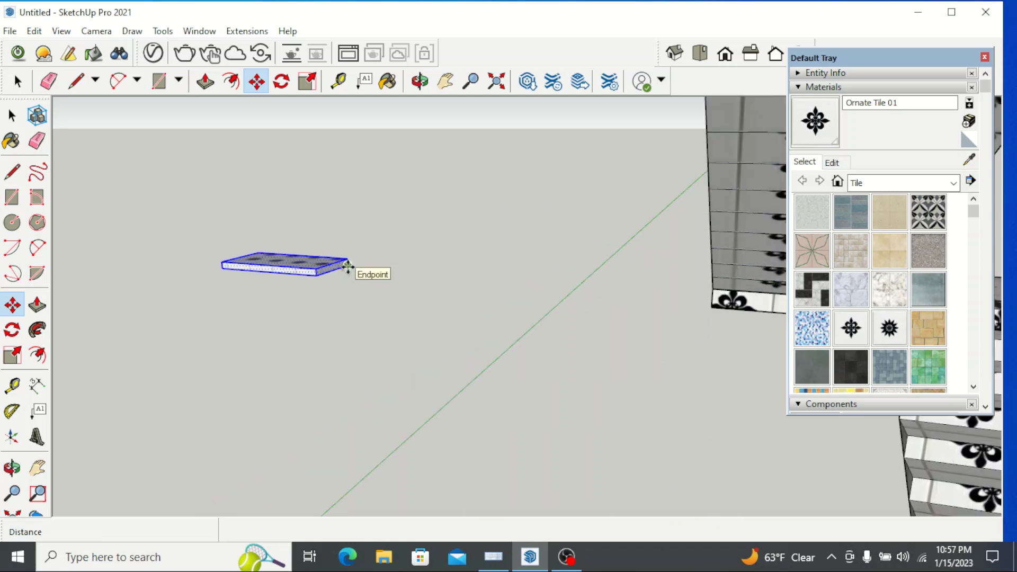
left_click(348, 266)
scroll(295, 279, "down", 3)
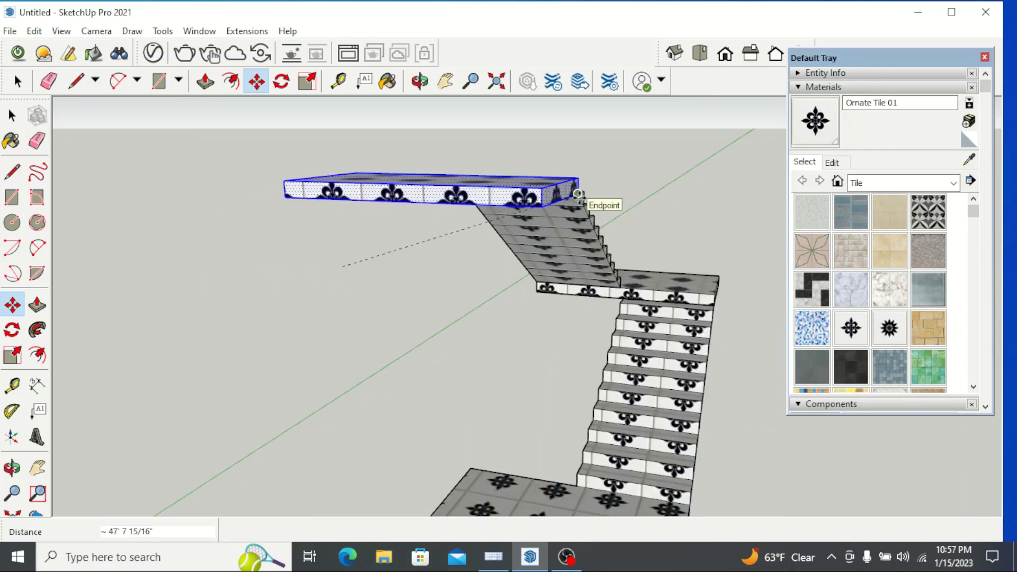
scroll(743, 200, "down", 2)
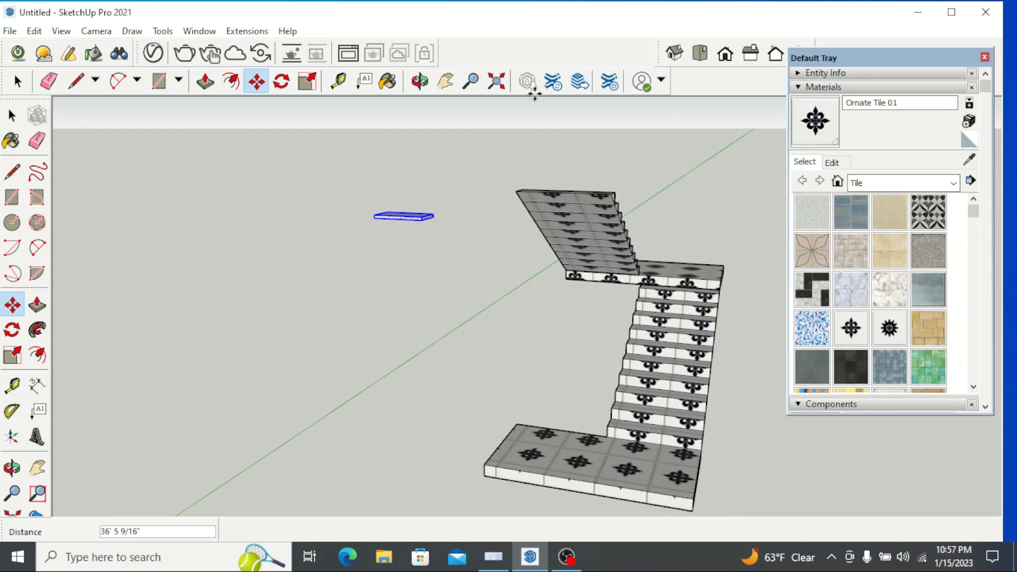
Step: Move the slab by its near lower corner onto the lower corner of the second flight's top end, and deselect it
left_click(420, 81)
left_click_drag(404, 215, 544, 300)
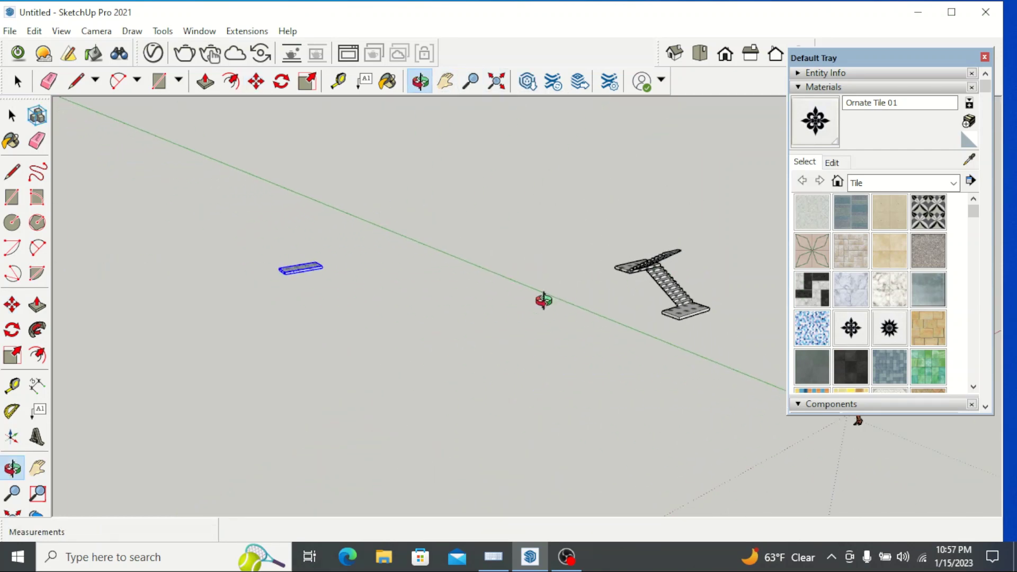
left_click_drag(386, 329, 611, 281)
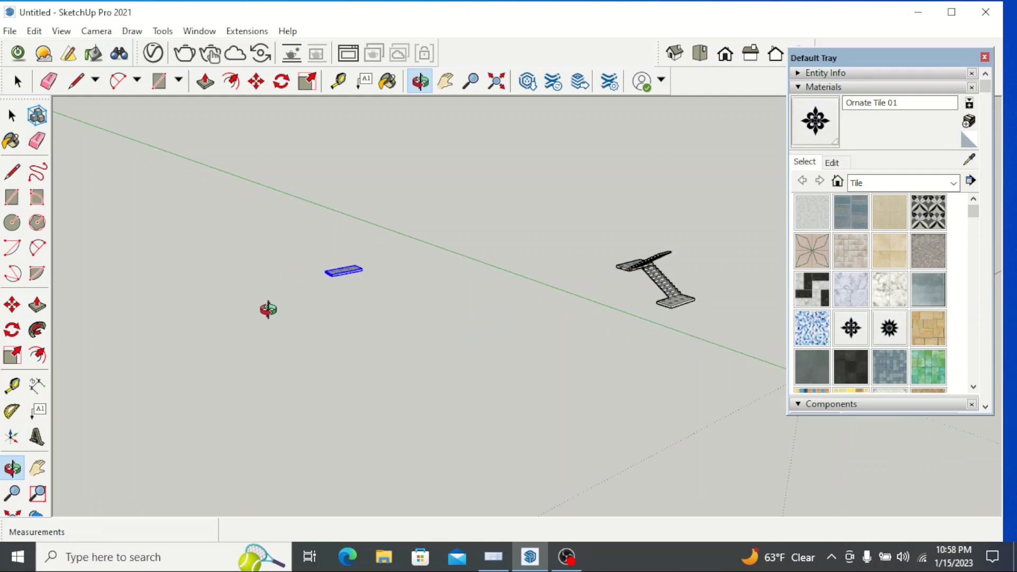
left_click_drag(267, 309, 264, 336)
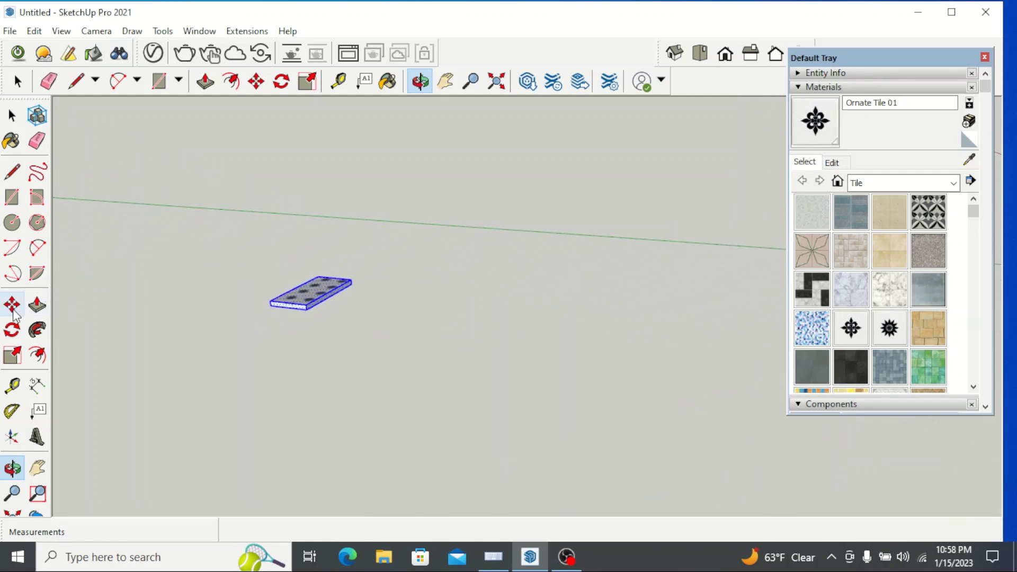
left_click(13, 306)
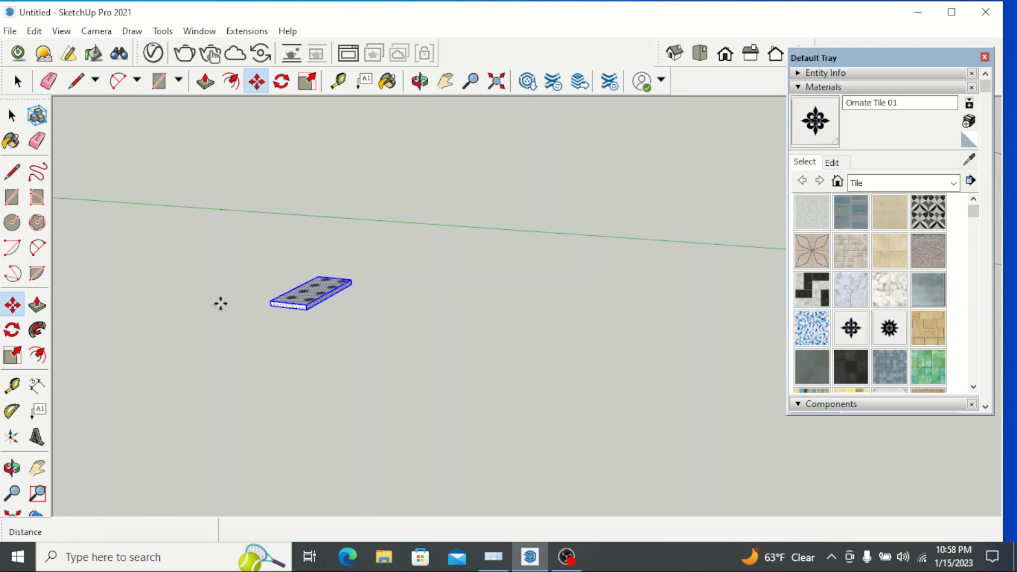
left_click(268, 311)
scroll(207, 314, "down", 3)
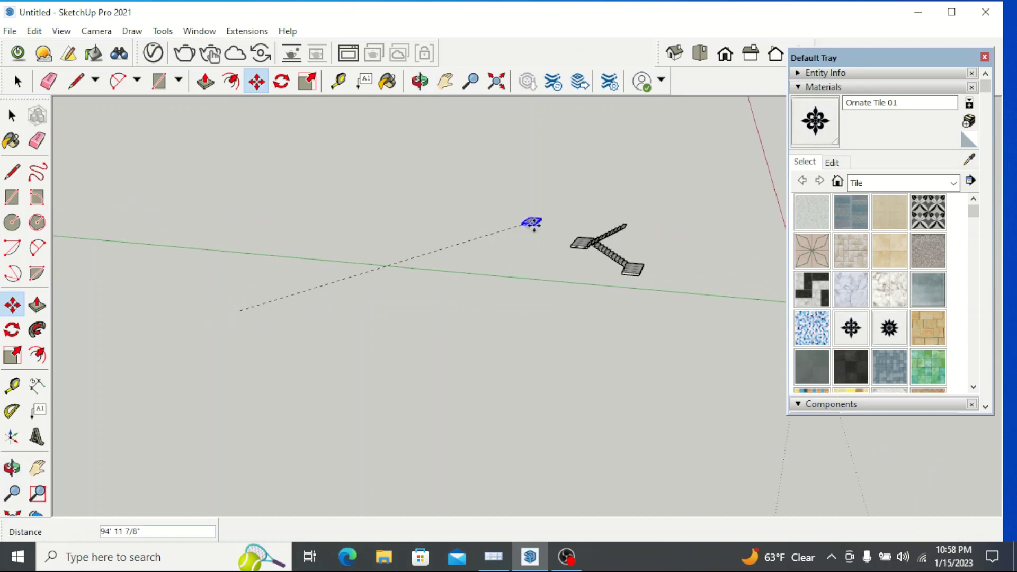
scroll(687, 218, "up", 8)
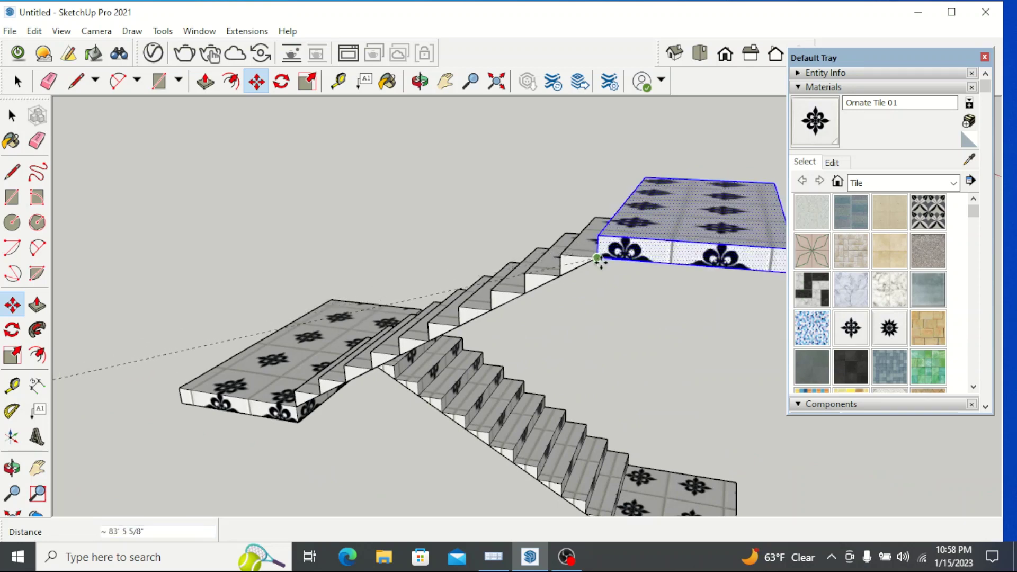
left_click(597, 258)
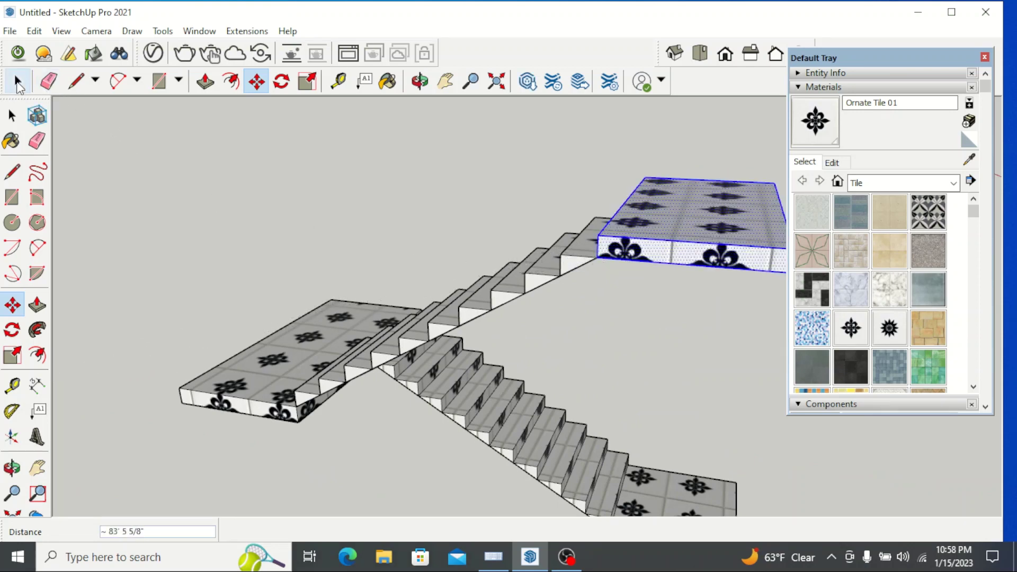
left_click(12, 115)
left_click(396, 210)
Step: Inspect the assembled staircase with its three landings from several sides and from above
scroll(361, 242, "down", 2)
scroll(361, 243, "down", 2)
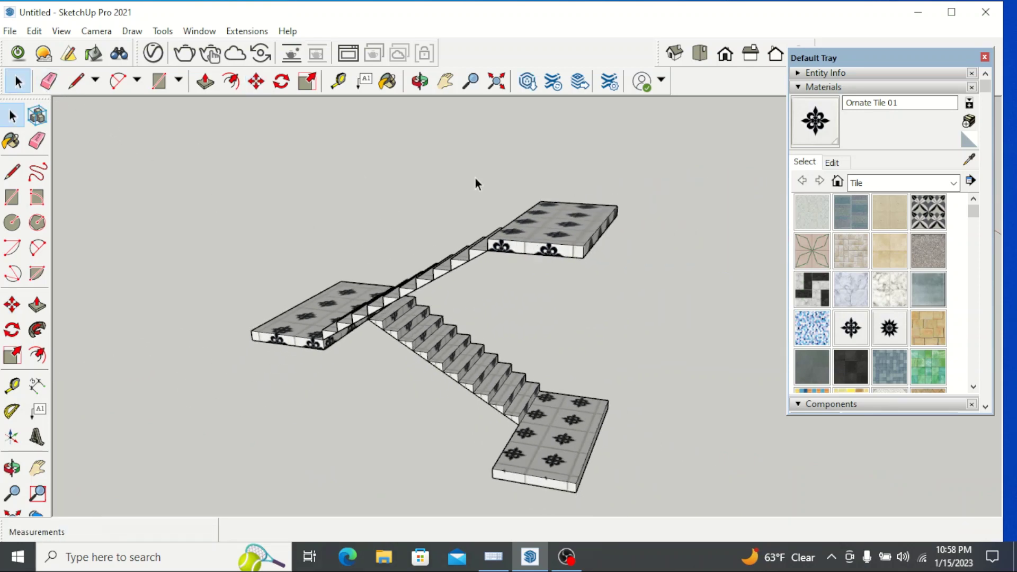
left_click(420, 81)
left_click_drag(615, 329, 423, 355)
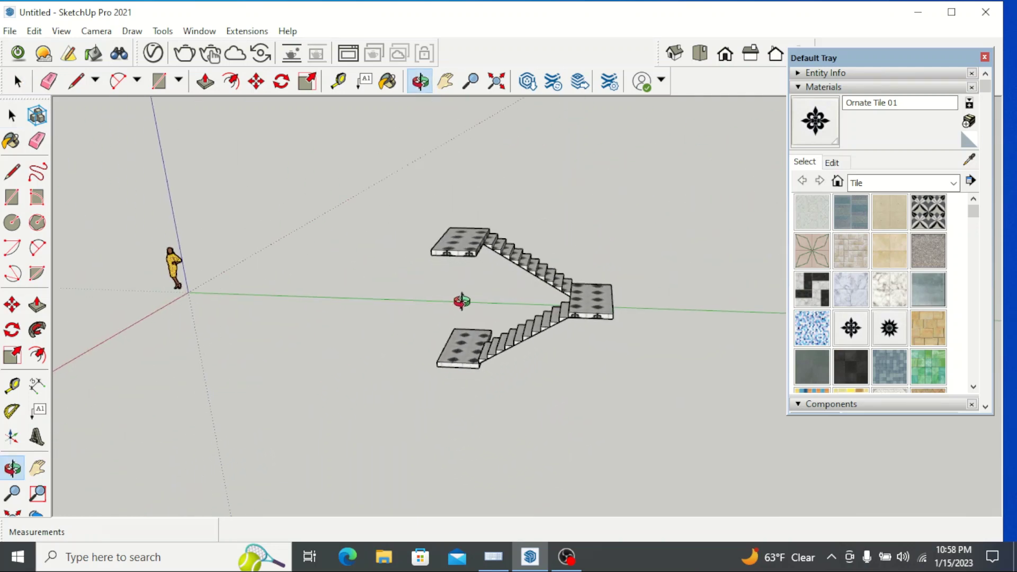
scroll(541, 286, "up", 5)
left_click_drag(524, 315, 394, 424)
left_click_drag(369, 469, 503, 403)
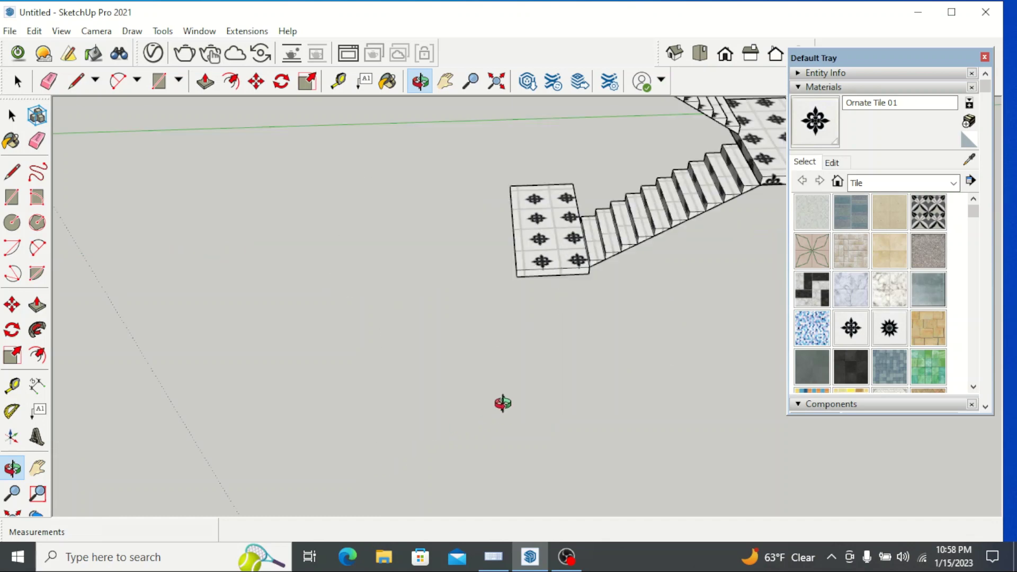
left_click_drag(407, 424, 552, 293)
Step: Paint the bottom landing's top face and two outer edge faces with the Encaustic Tile Circular 02 material
scroll(552, 293, "up", 6)
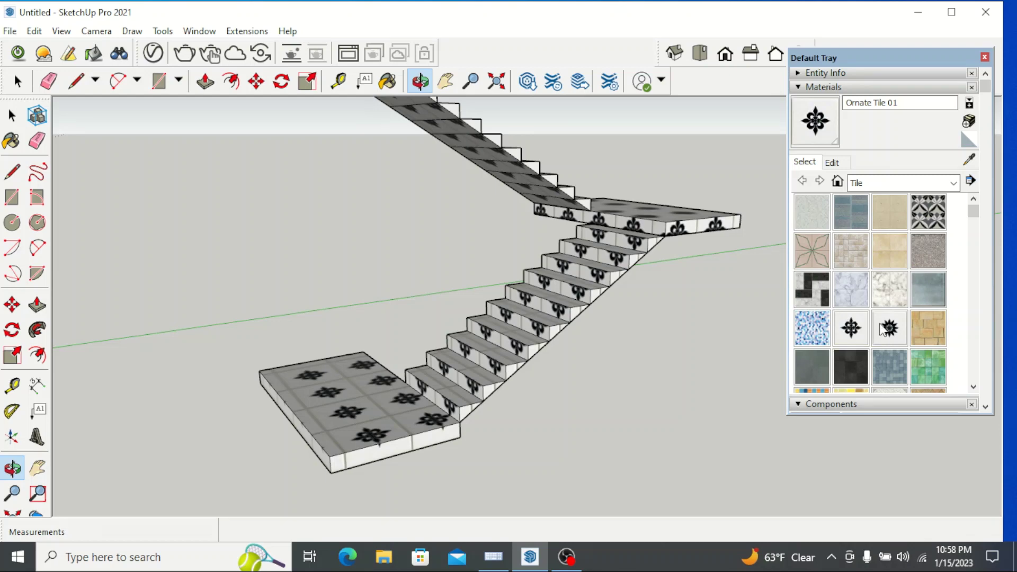
left_click(822, 256)
left_click(374, 413)
scroll(387, 448, "up", 2)
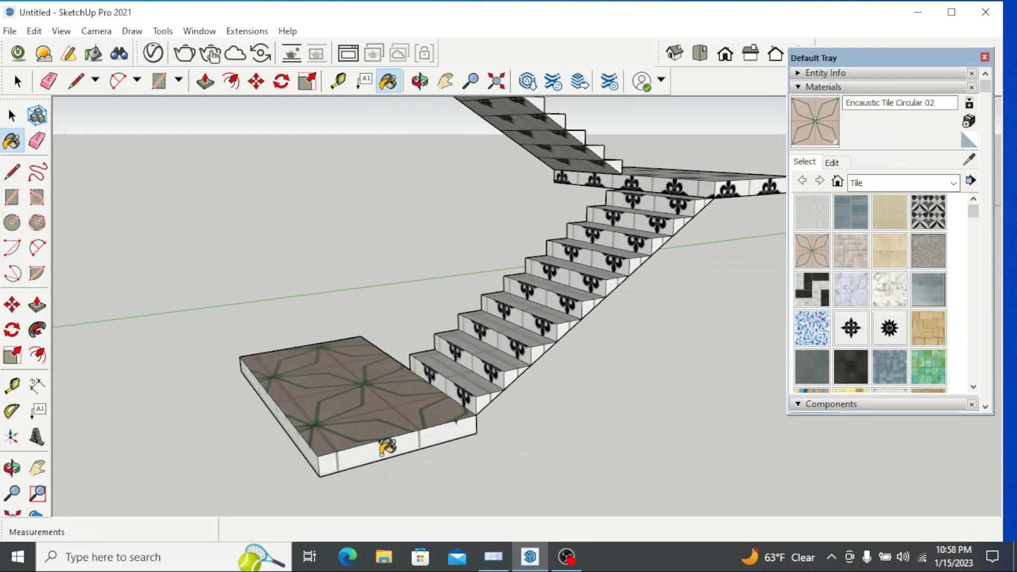
left_click(387, 448)
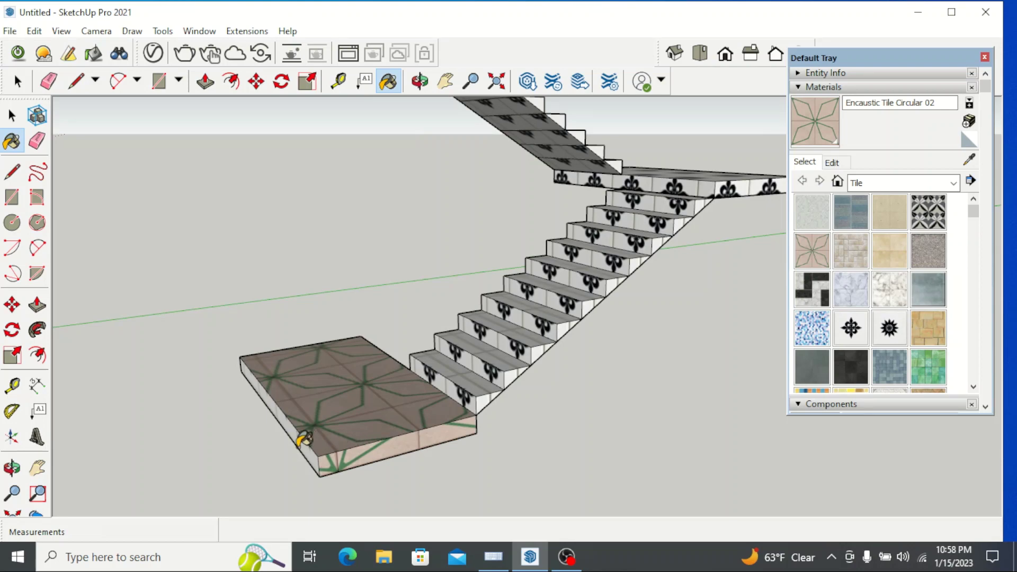
scroll(304, 439, "up", 3)
left_click(310, 435)
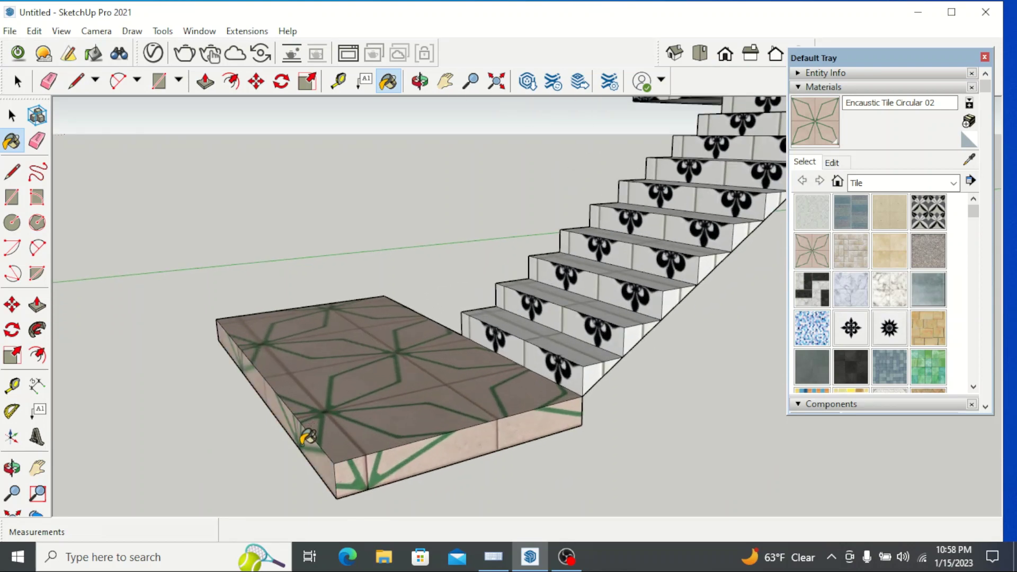
scroll(305, 437, "down", 4)
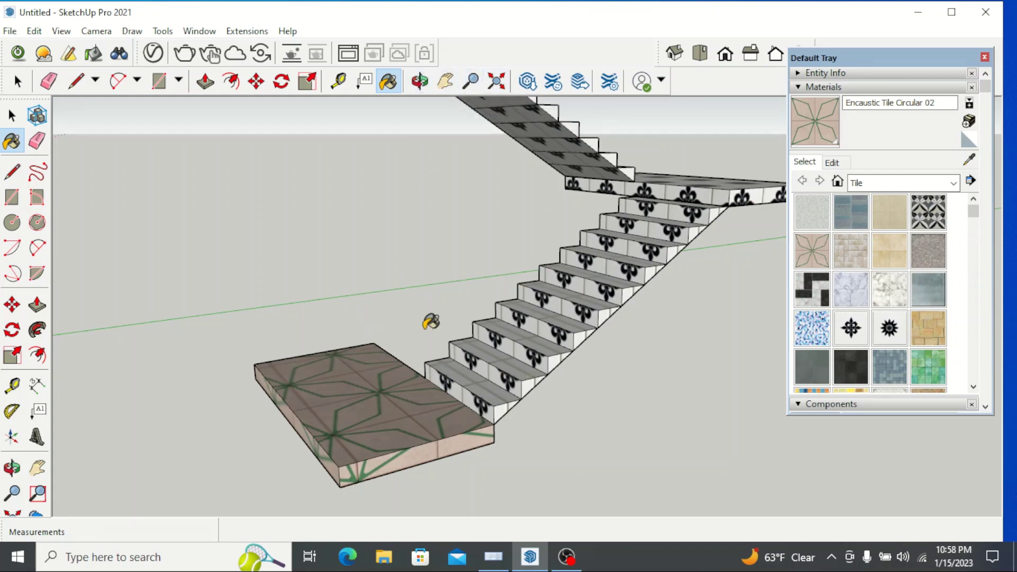
Step: Paint two adjacent edge faces of the top landing with Encaustic Tile Circular 02
left_click(418, 81)
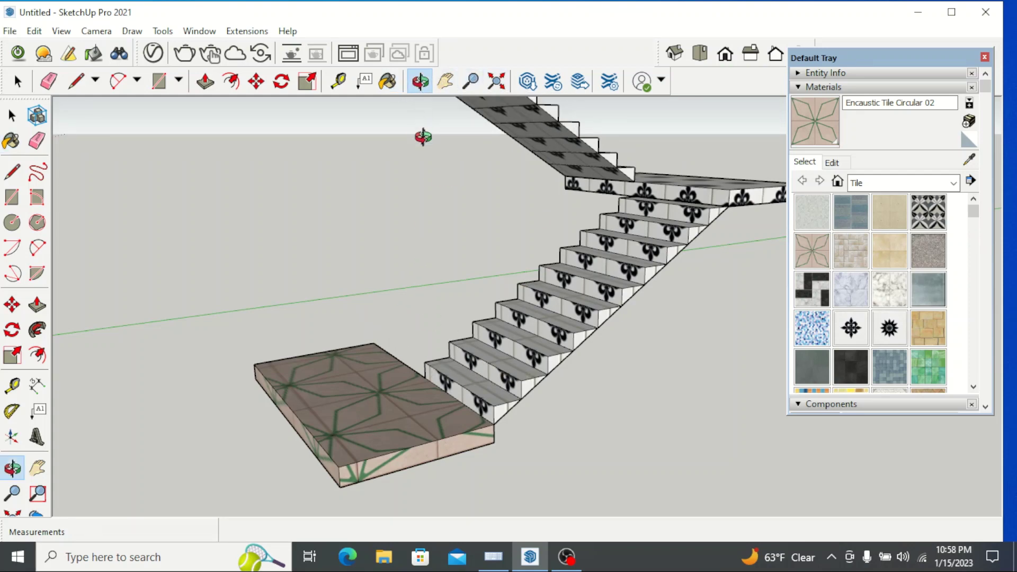
mouse_move(456, 301)
left_mouse_down()
mouse_move(494, 363)
mouse_move(741, 211)
left_mouse_up()
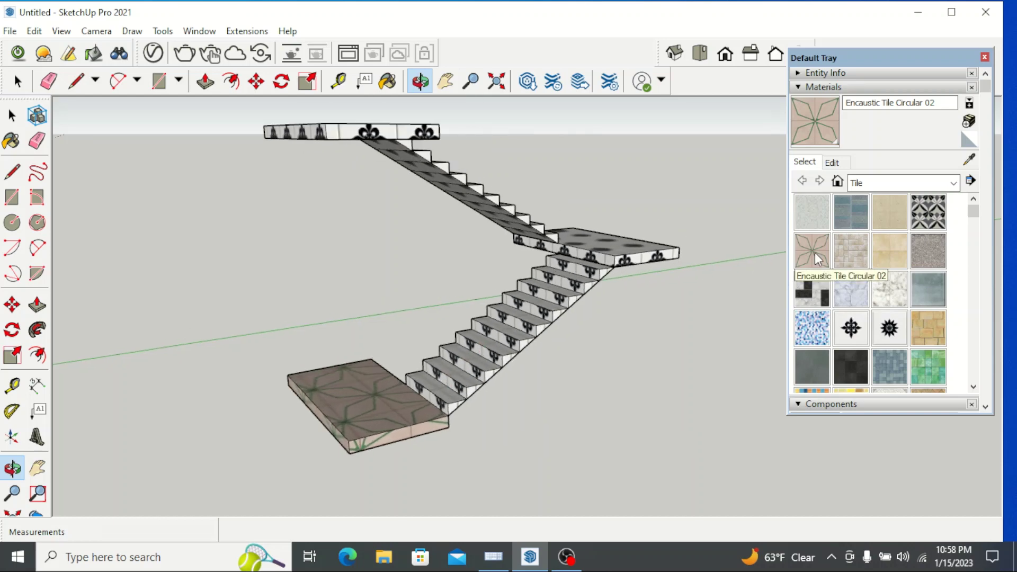
left_click(805, 112)
scroll(392, 139, "up", 3)
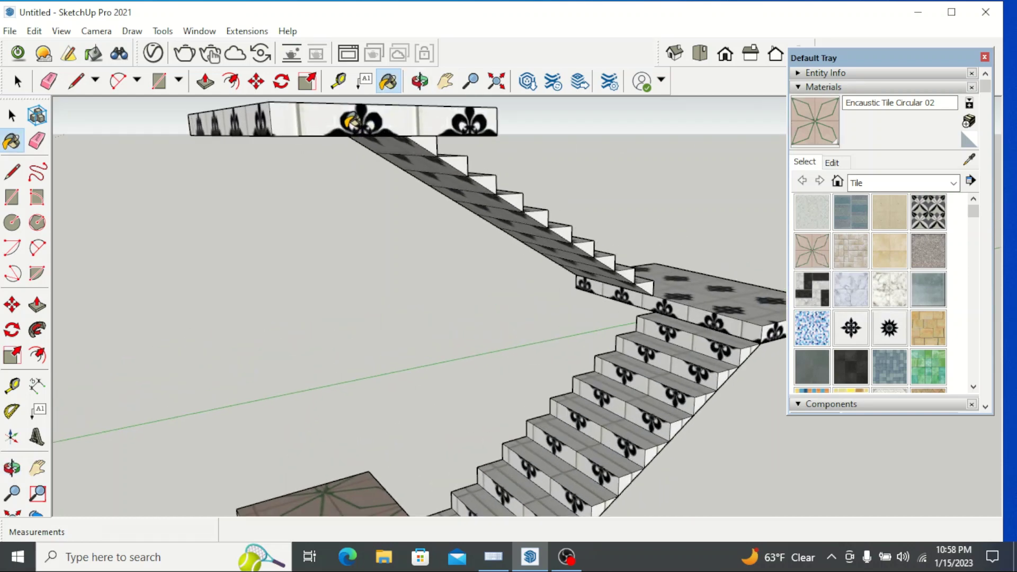
left_click(349, 121)
left_click(241, 116)
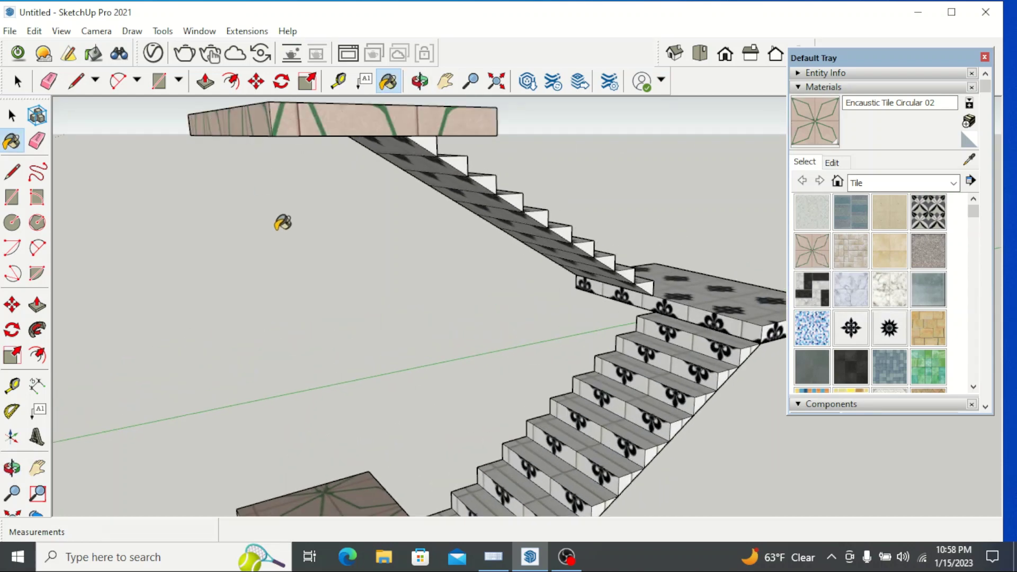
scroll(371, 227, "down", 3)
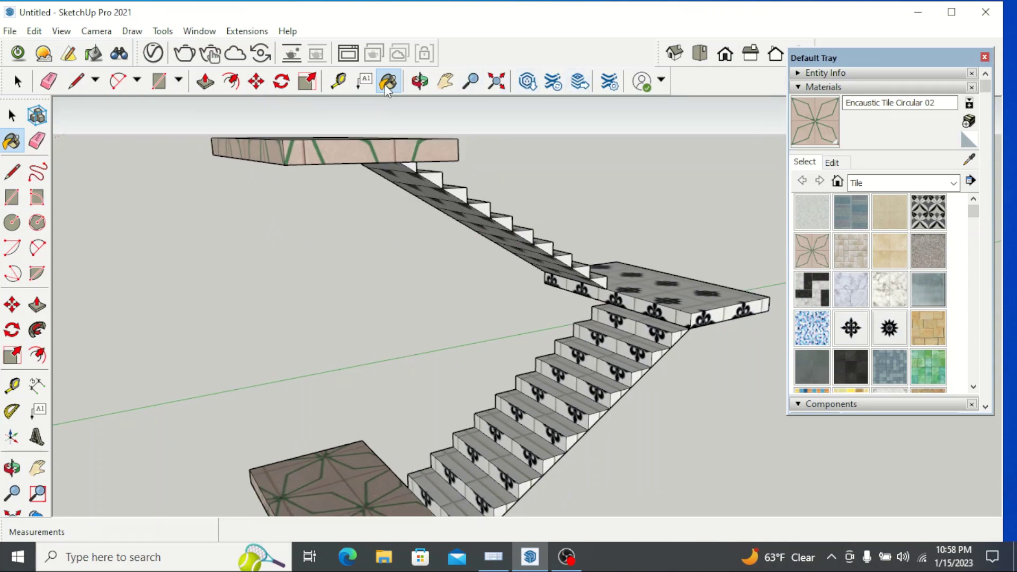
Step: Paint the top face of the top landing with Encaustic Tile Circular 02
left_click(420, 81)
left_click_drag(381, 270, 604, 336)
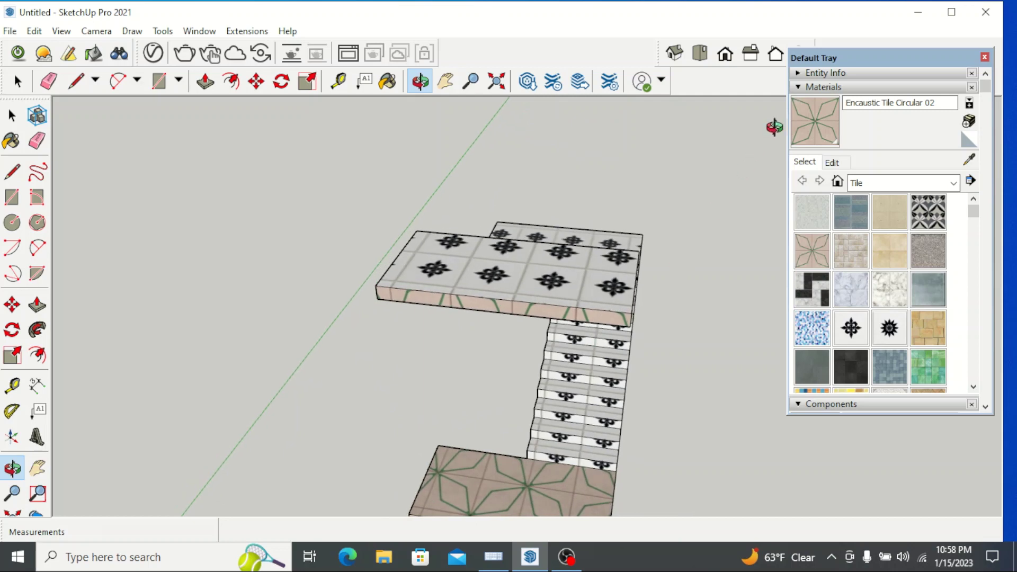
left_click(829, 122)
left_click(544, 273)
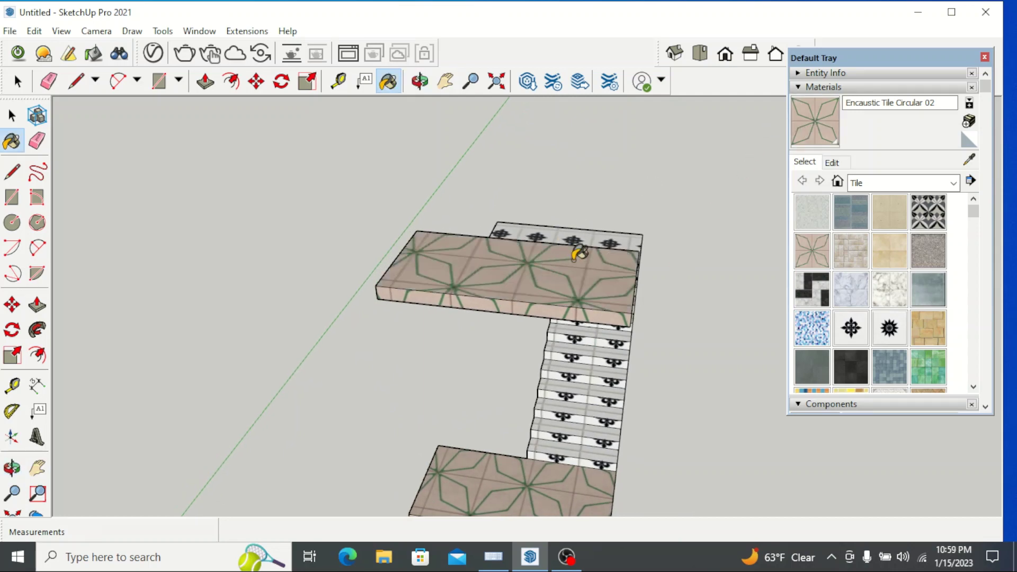
scroll(593, 246, "up", 2)
scroll(621, 206, "down", 2)
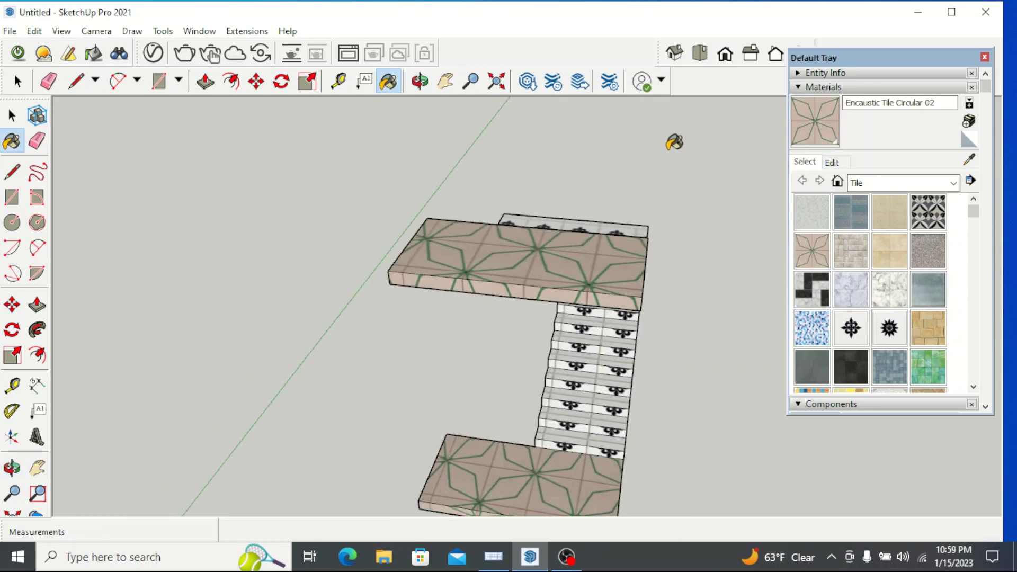
Step: Examine the middle landing and its junctions with both flights from above and from the side
left_click(420, 81)
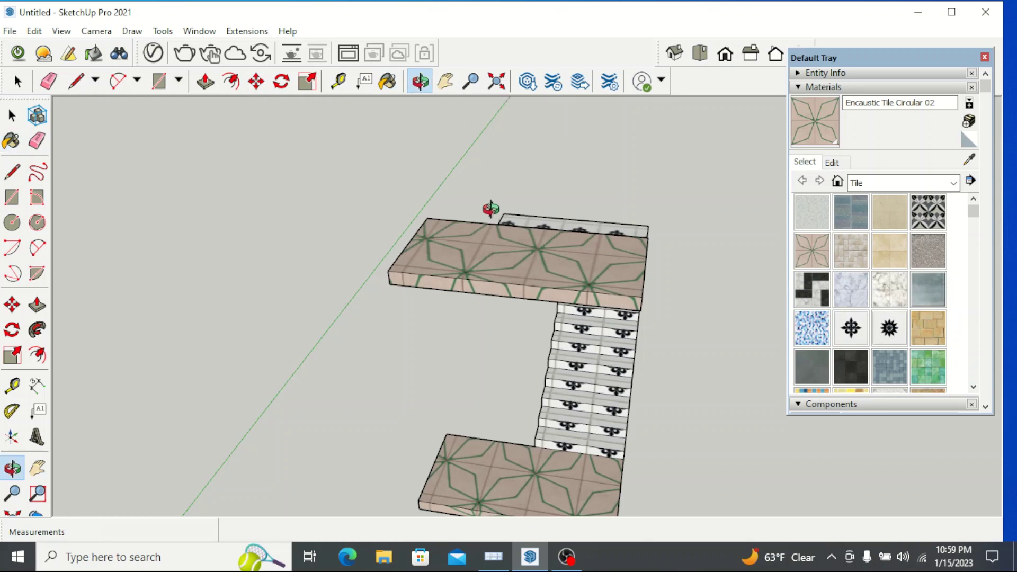
left_click_drag(493, 207, 474, 346)
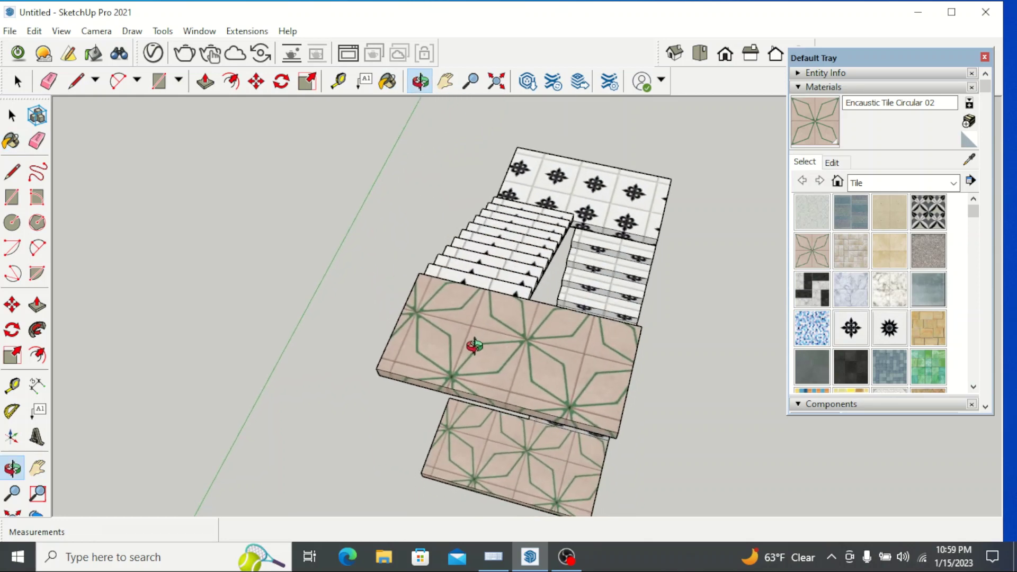
left_click(806, 125)
scroll(626, 197, "up", 3)
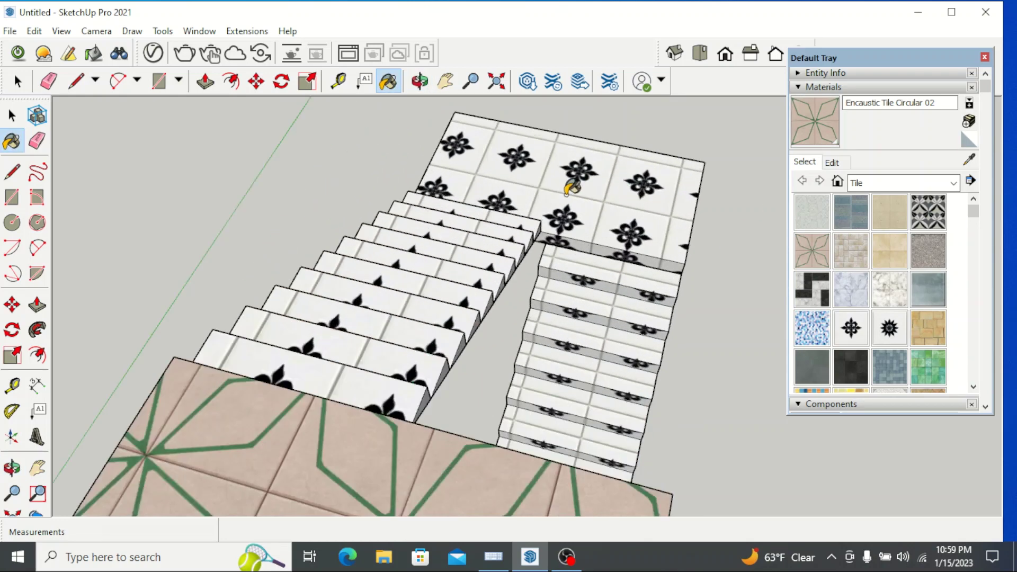
scroll(570, 188, "up", 3)
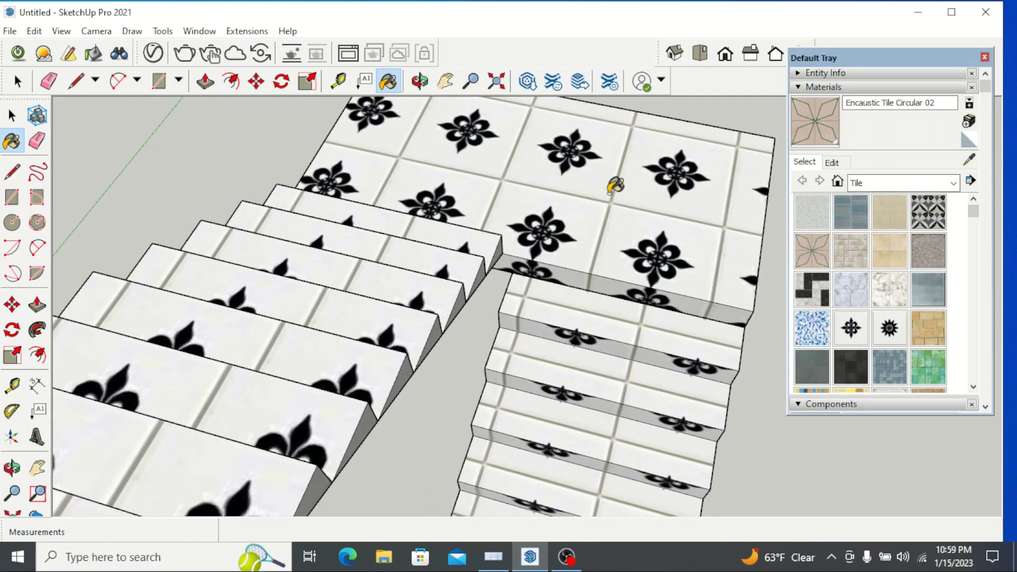
scroll(429, 193, "down", 5)
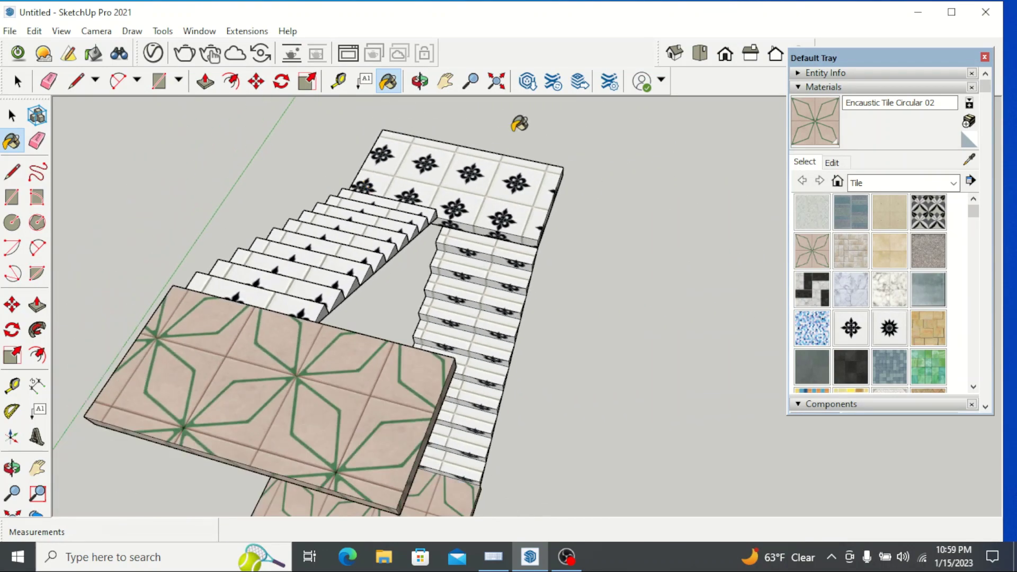
left_click(420, 81)
mouse_move(522, 272)
left_mouse_down()
mouse_move(420, 256)
mouse_move(532, 240)
left_mouse_up()
scroll(602, 239, "up", 4)
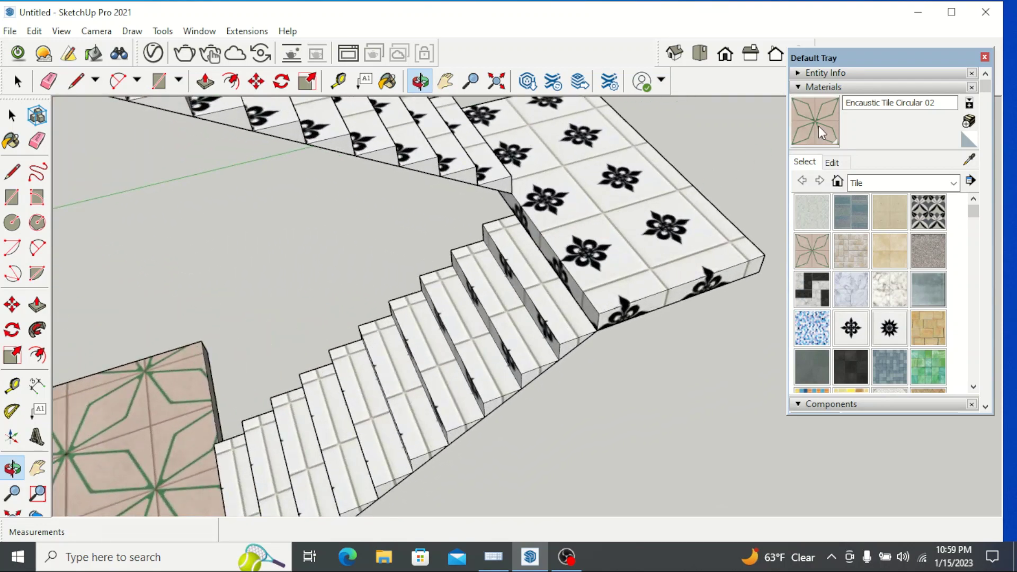
left_click(818, 126)
scroll(524, 267, "down", 3)
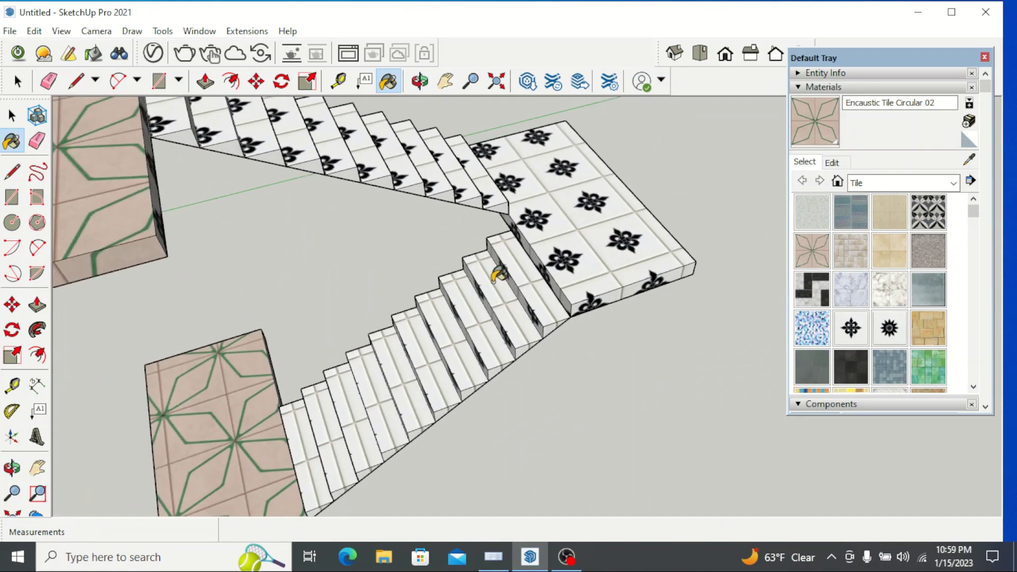
scroll(529, 273, "up", 4)
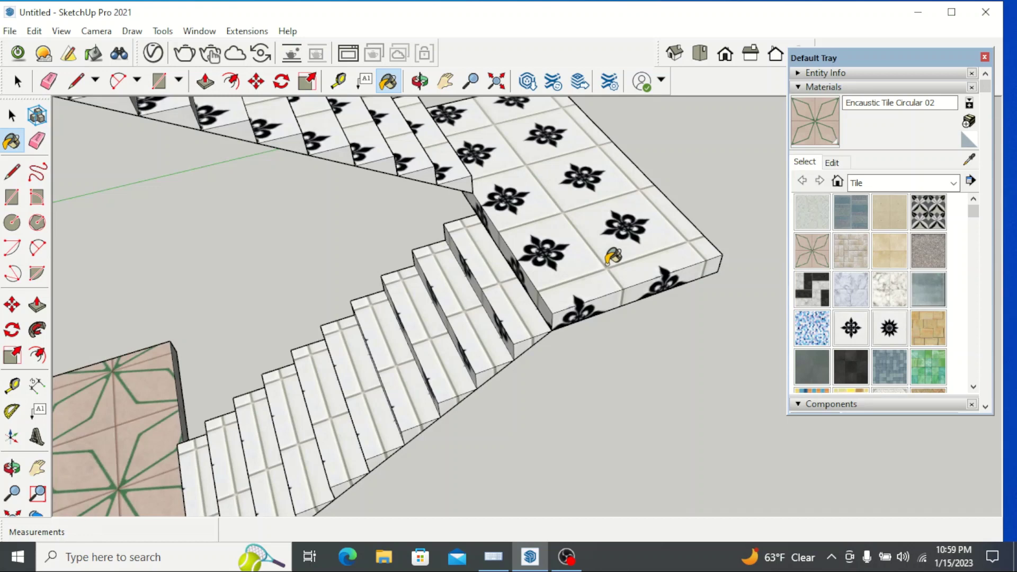
Step: Open the middle landing's group for editing and paint its top face and near short end face with Encaustic Tile Circular 02
left_click(18, 81)
left_click(589, 201)
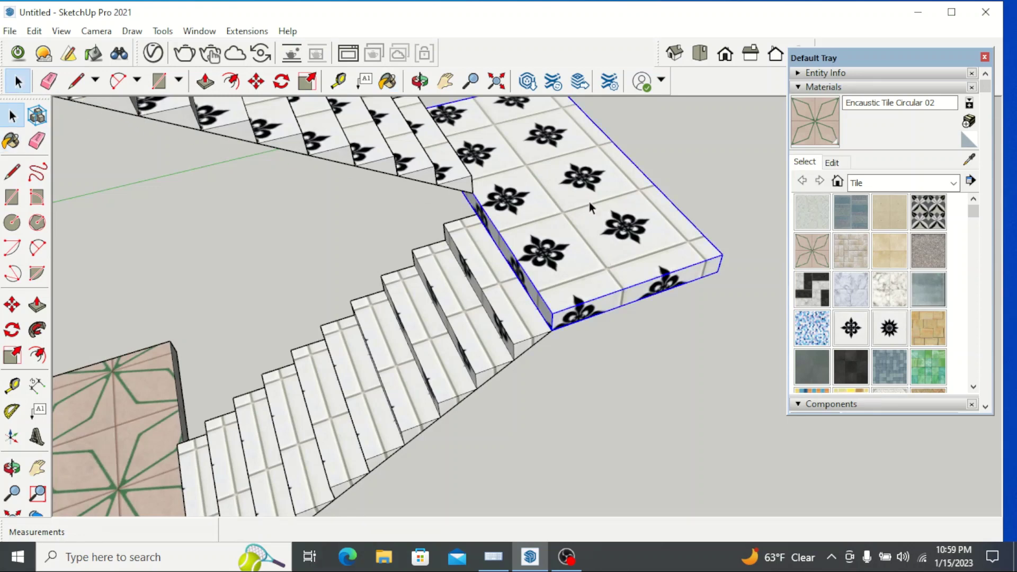
double_click(589, 202)
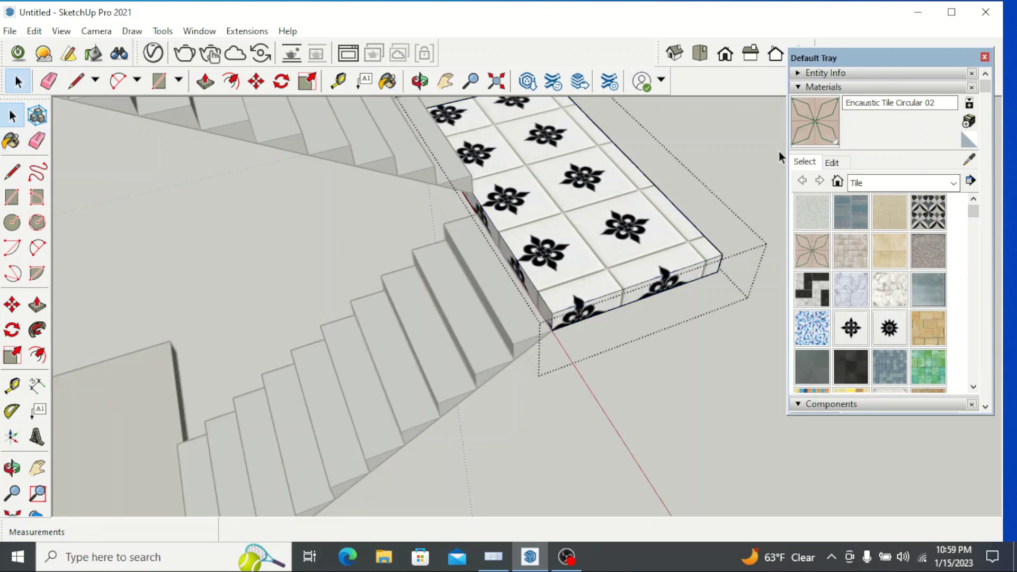
left_click(809, 126)
left_click(628, 235)
scroll(647, 290, "up", 2)
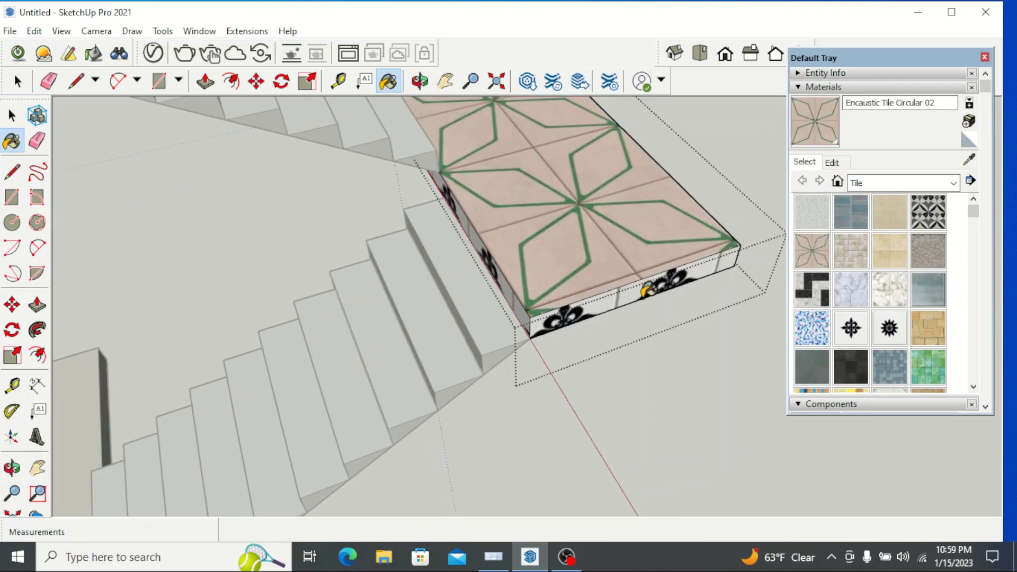
left_click(645, 292)
mouse_move(645, 291)
middle_mouse_down()
mouse_move(515, 359)
mouse_move(538, 159)
middle_mouse_up()
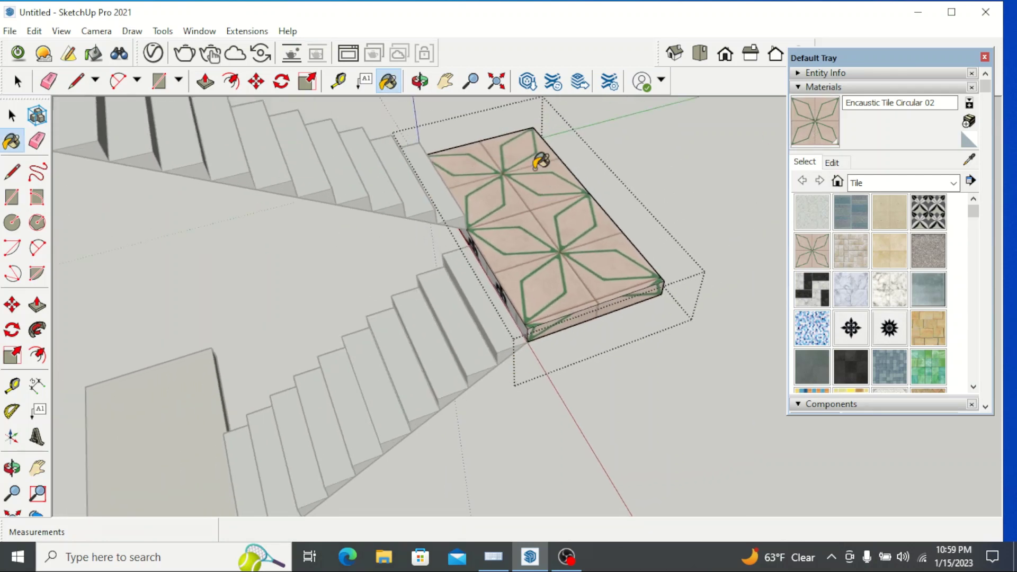
Step: Paint the middle landing's long outer edge face and its underside with Encaustic Tile Circular 02
left_click_drag(574, 227, 419, 235)
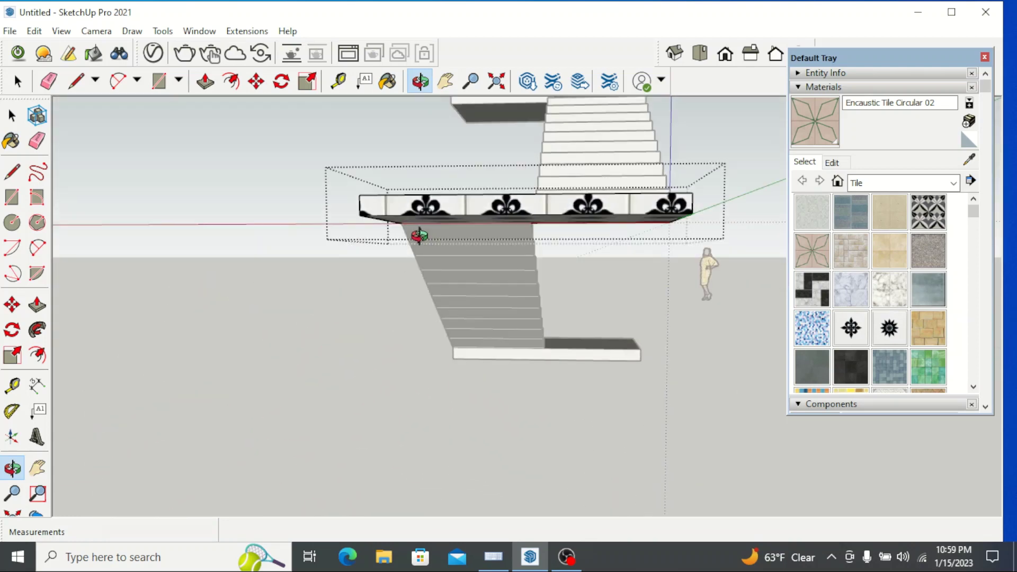
left_click(824, 116)
left_click(518, 209)
scroll(522, 206, "up", 1)
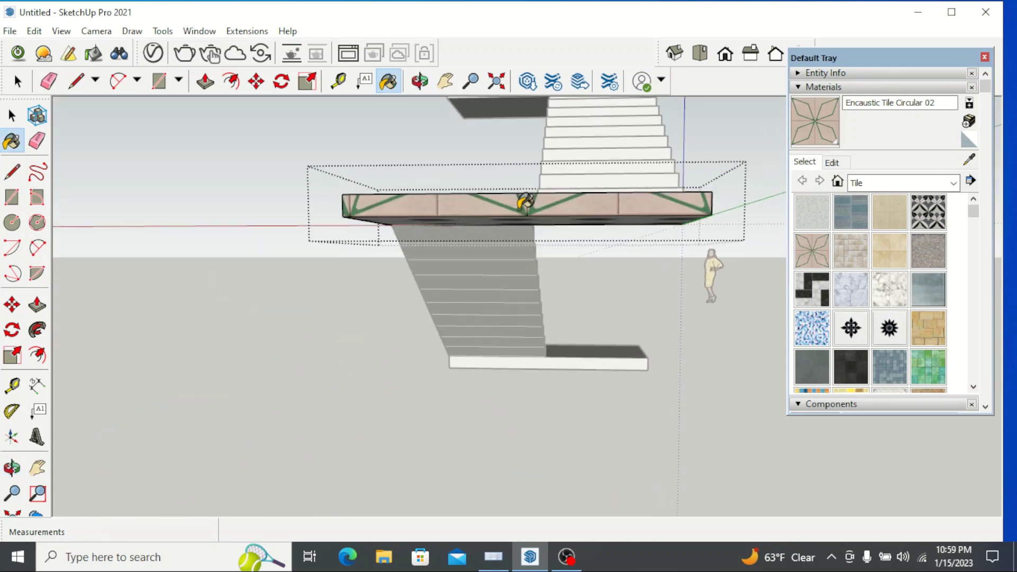
left_click(419, 80)
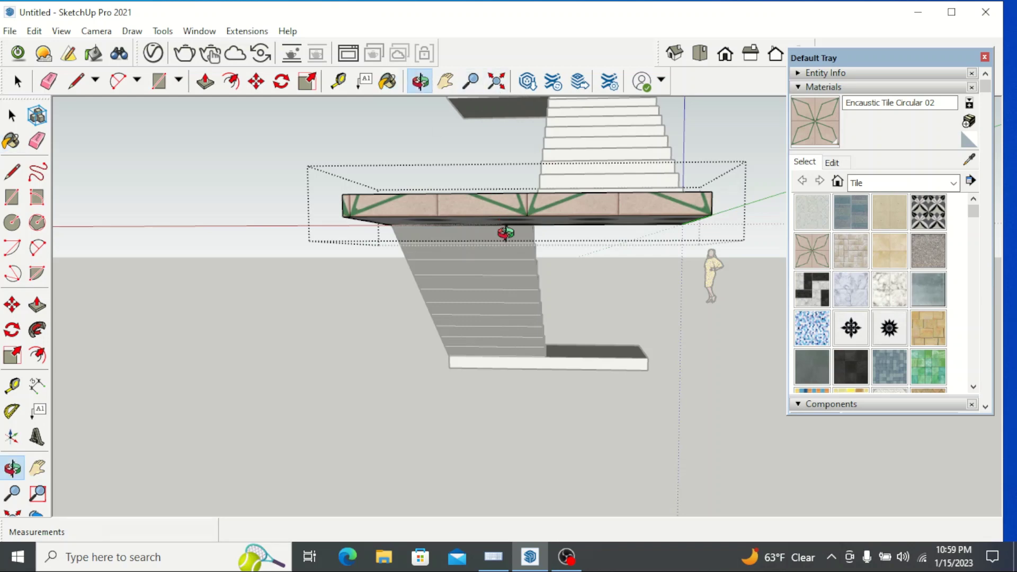
left_click_drag(504, 229, 528, 147)
key("b")
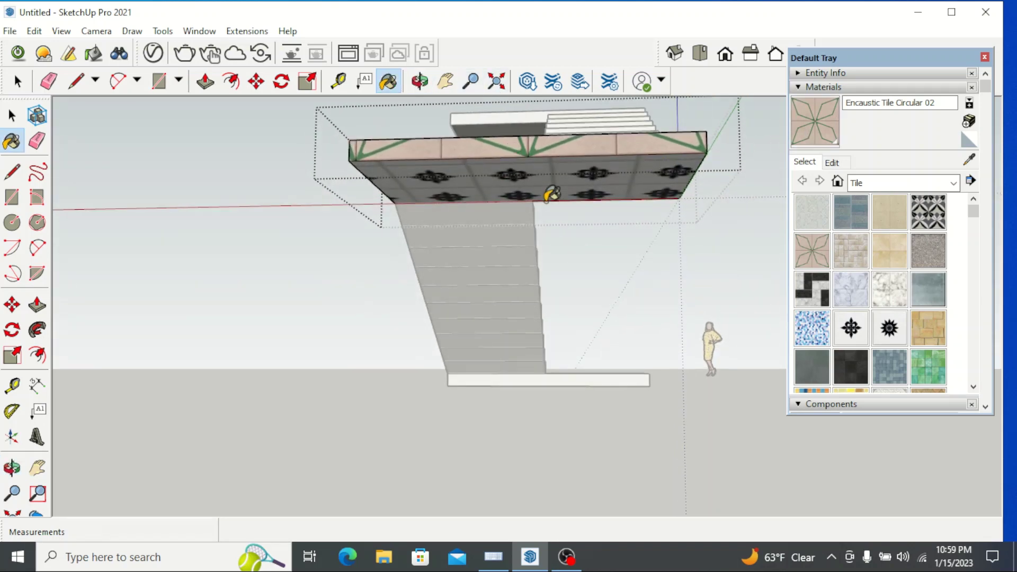
scroll(541, 183, "up", 2)
left_click(540, 188)
mouse_move(540, 188)
middle_mouse_down()
mouse_move(540, 318)
mouse_move(495, 189)
middle_mouse_up()
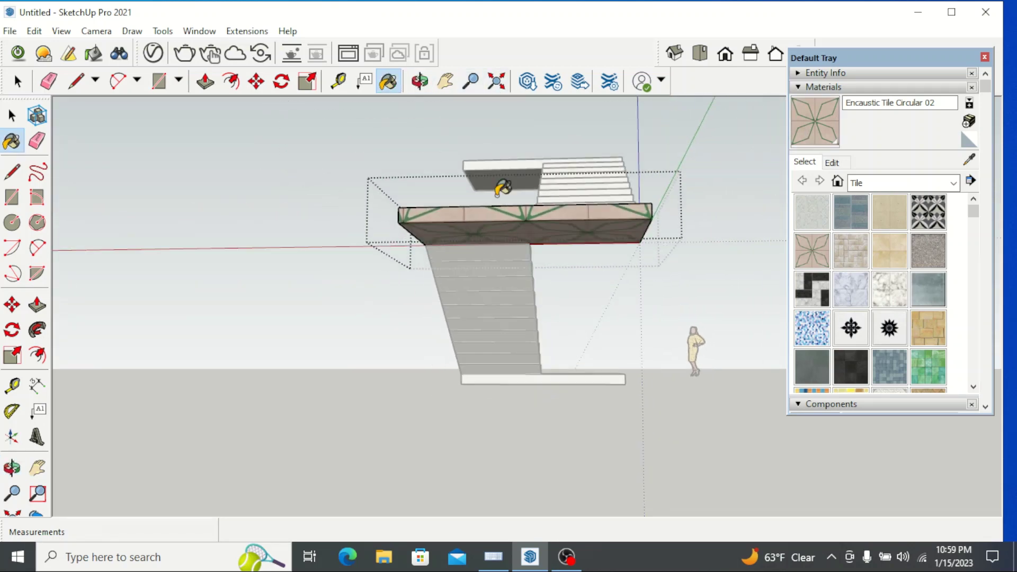
Step: Paint the middle landing's long edge face on the flight side with Encaustic Tile Circular 02, and exit the group
key("o")
left_click_drag(516, 196, 567, 172)
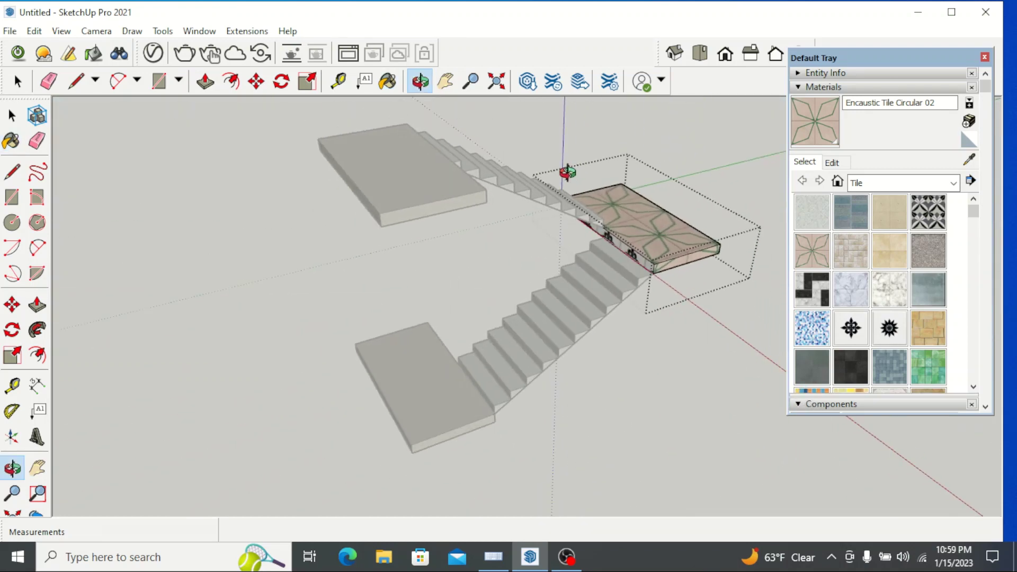
left_click_drag(528, 330, 632, 323)
scroll(623, 249, "up", 5)
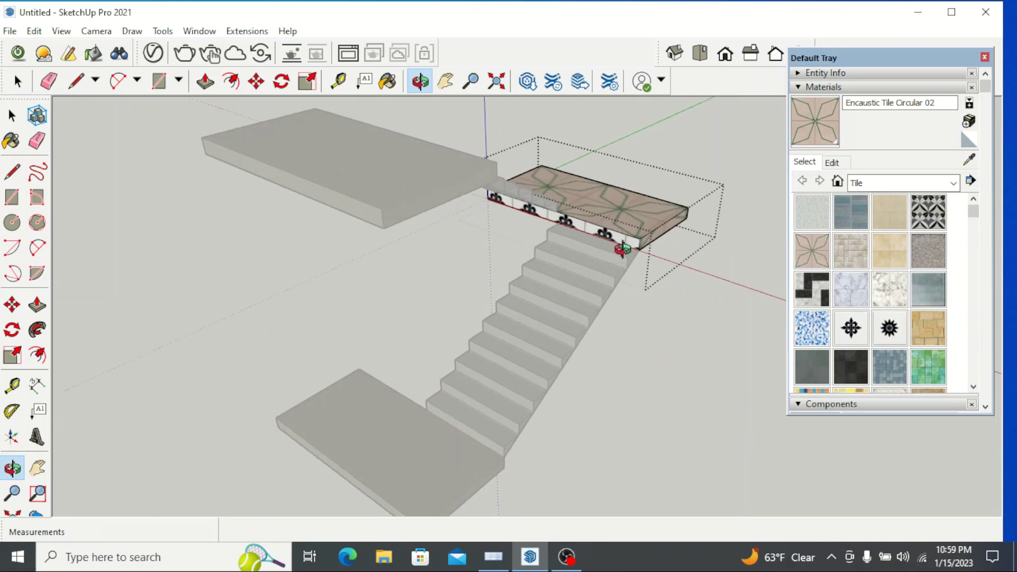
key("b")
scroll(563, 205, "up", 2)
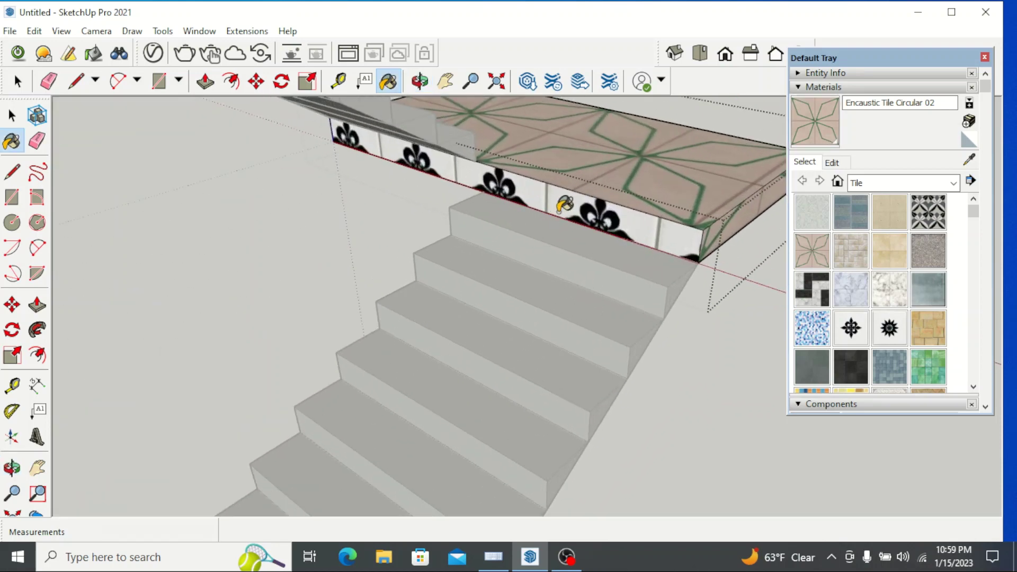
left_click(573, 205)
scroll(576, 204, "down", 4)
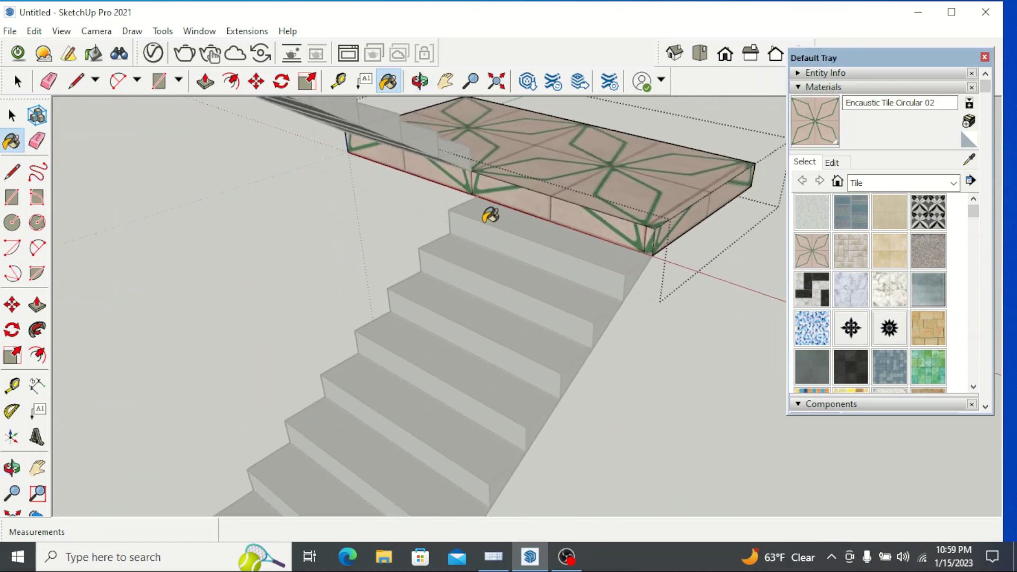
scroll(479, 212, "down", 3)
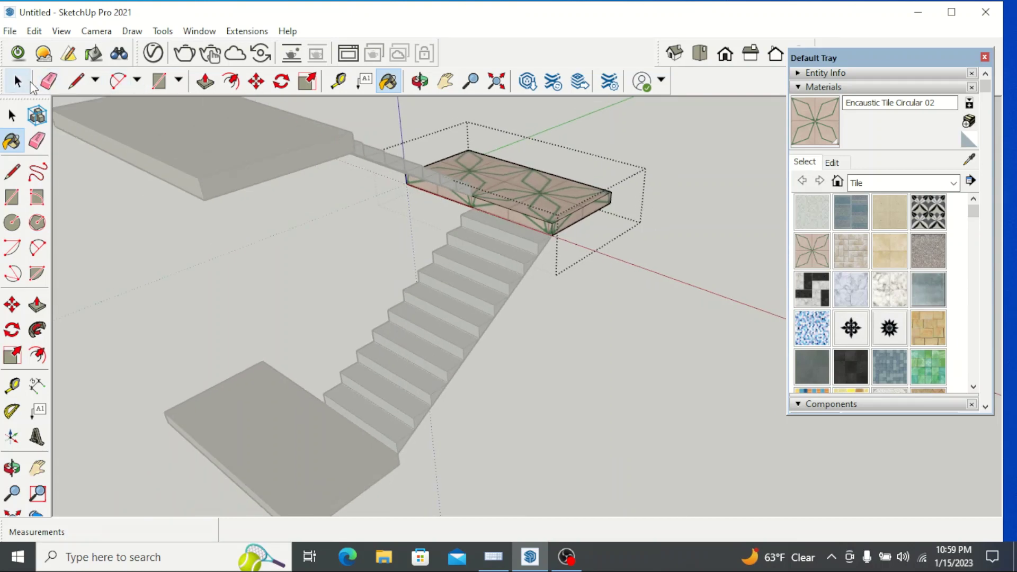
left_click(18, 82)
left_click(593, 310)
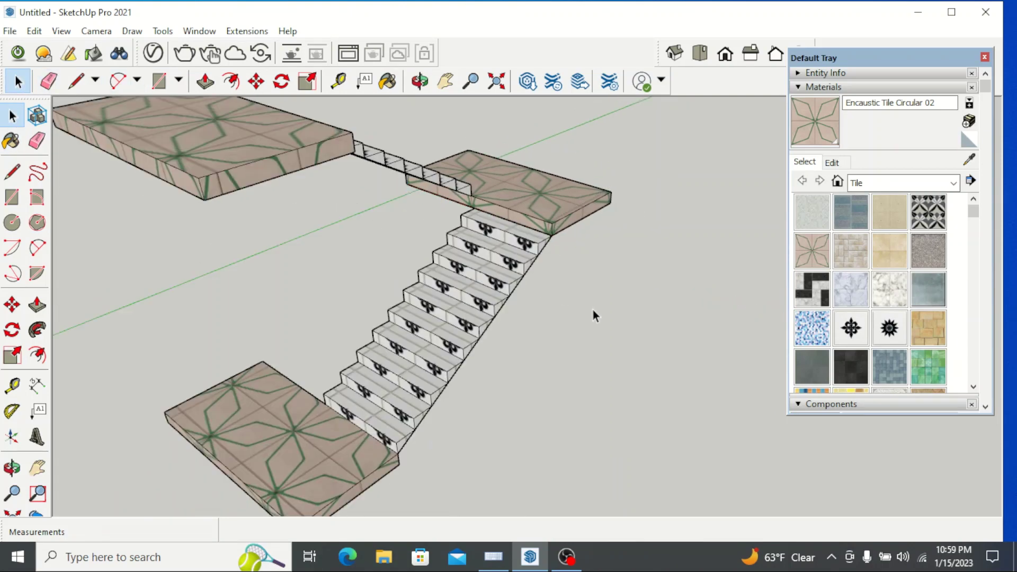
Step: Paint the bottom landing's unpainted short end face with Encaustic Tile Circular 02
scroll(592, 310, "down", 4)
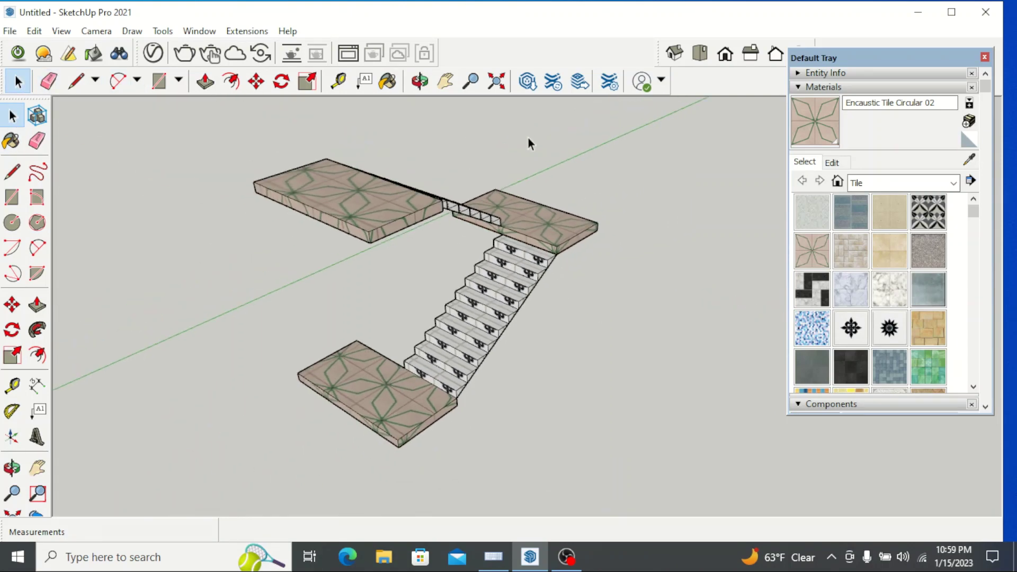
left_click(419, 81)
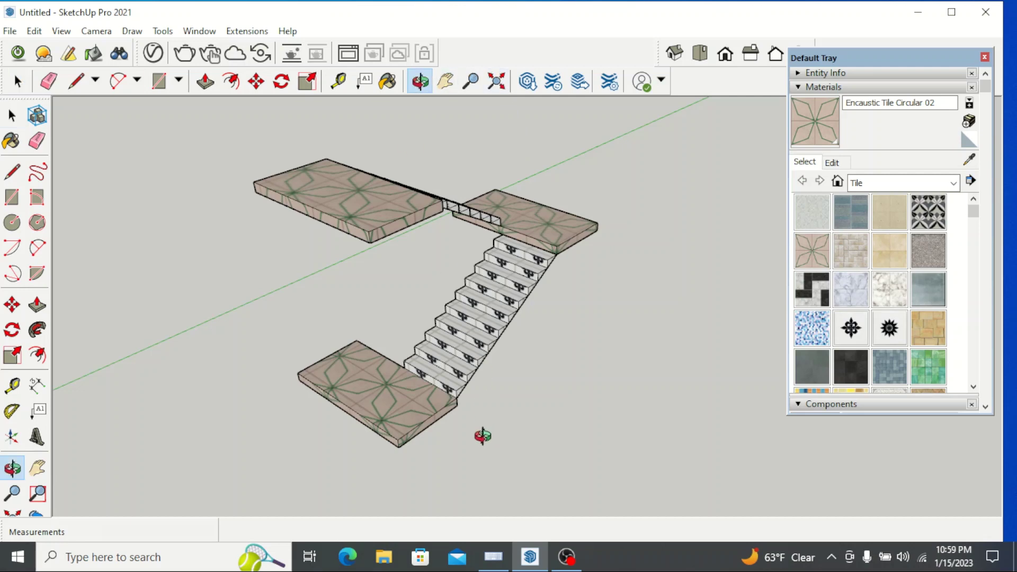
left_click_drag(483, 435, 760, 405)
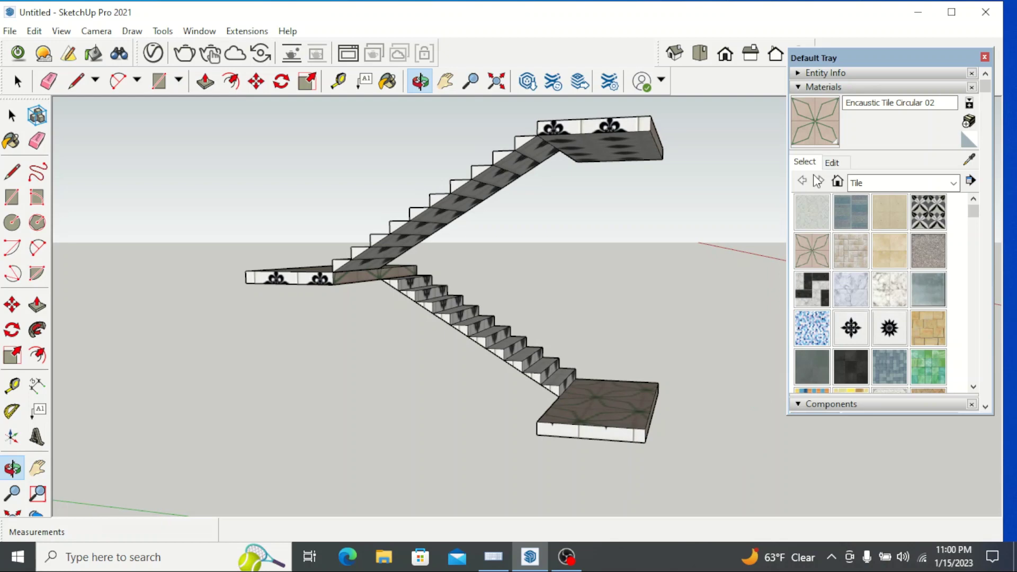
left_click(821, 129)
scroll(587, 413, "up", 3)
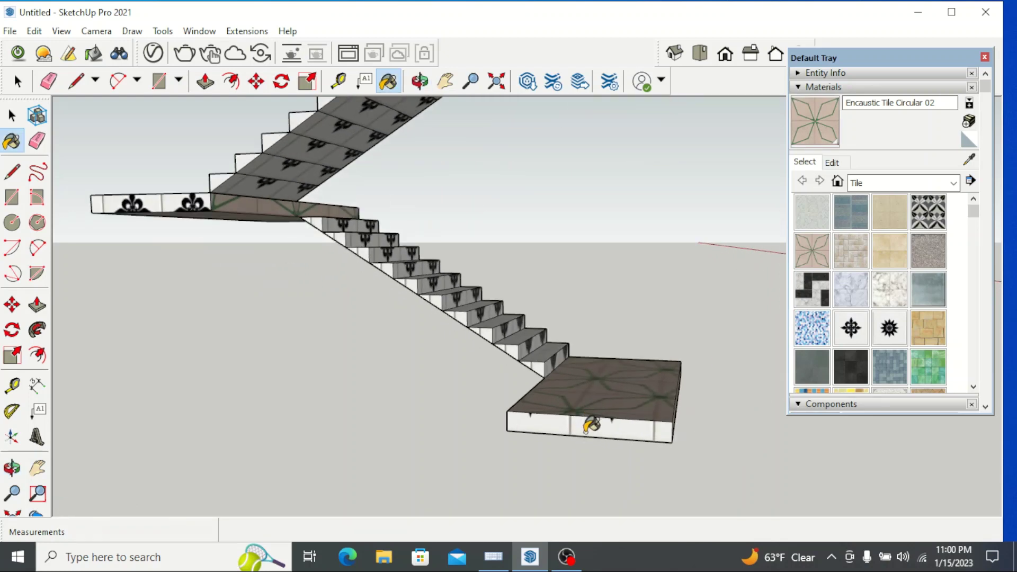
left_click(586, 429)
scroll(450, 484, "up", 3)
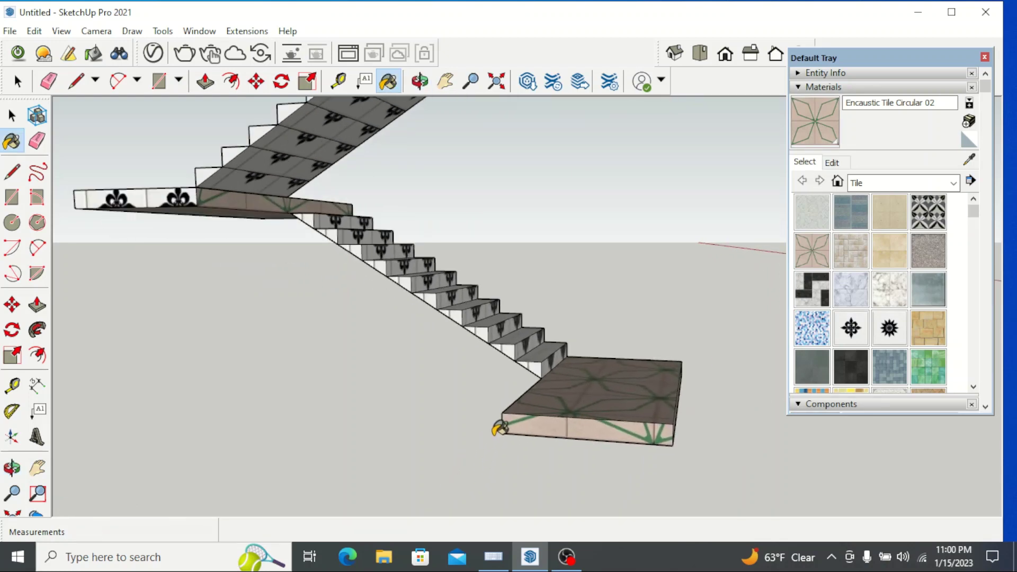
Step: Paint the top landing's unpainted short end face and its underside with Encaustic Tile Circular 02
scroll(526, 440, "down", 5)
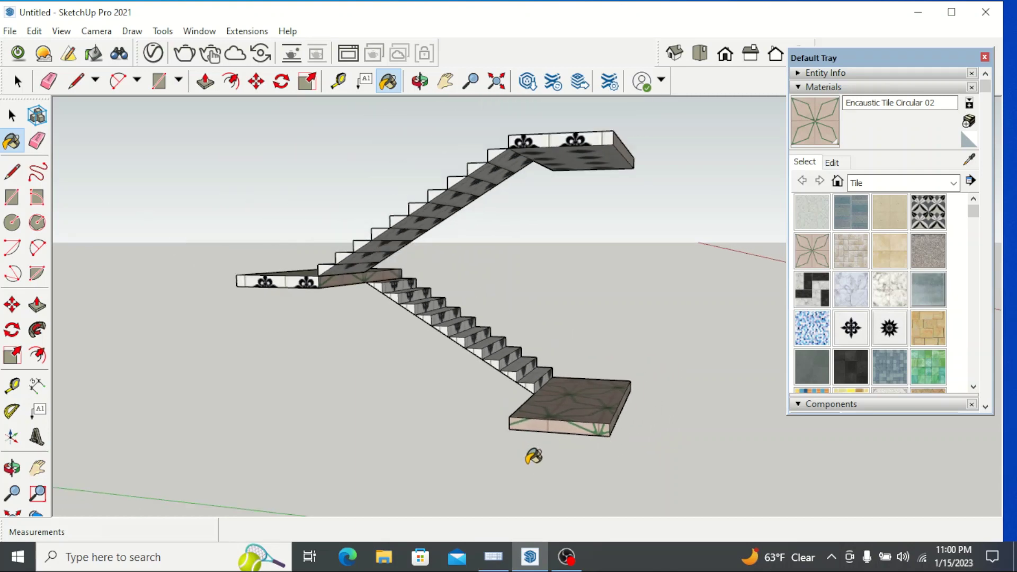
scroll(565, 202, "up", 4)
left_click(565, 171)
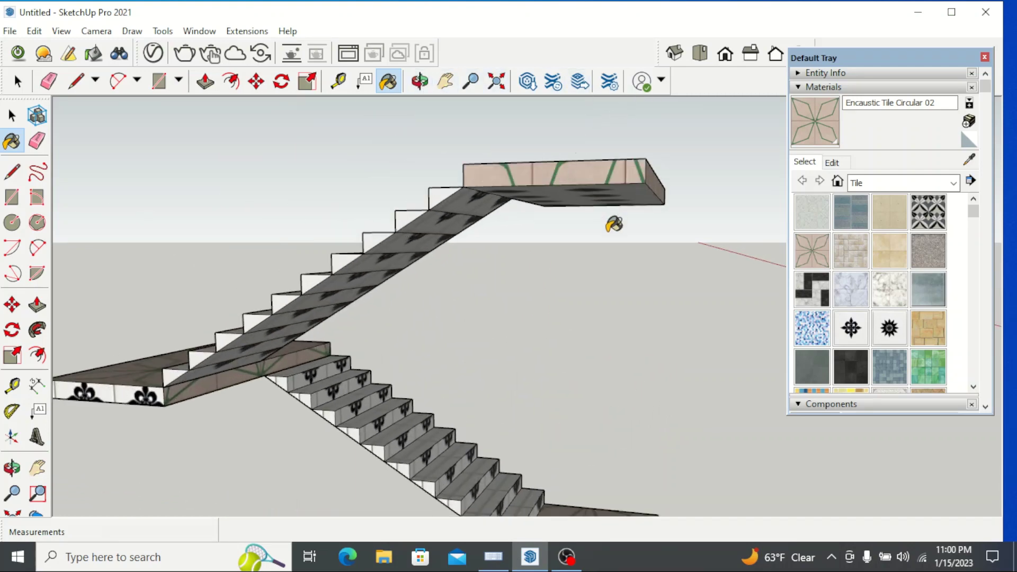
left_click(420, 81)
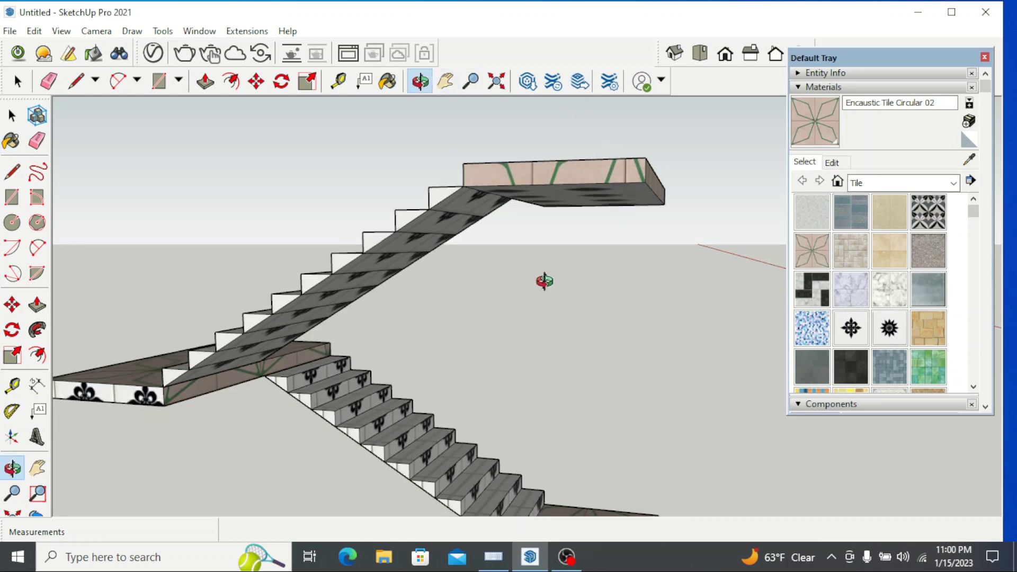
left_click_drag(543, 281, 527, 202)
left_click(816, 132)
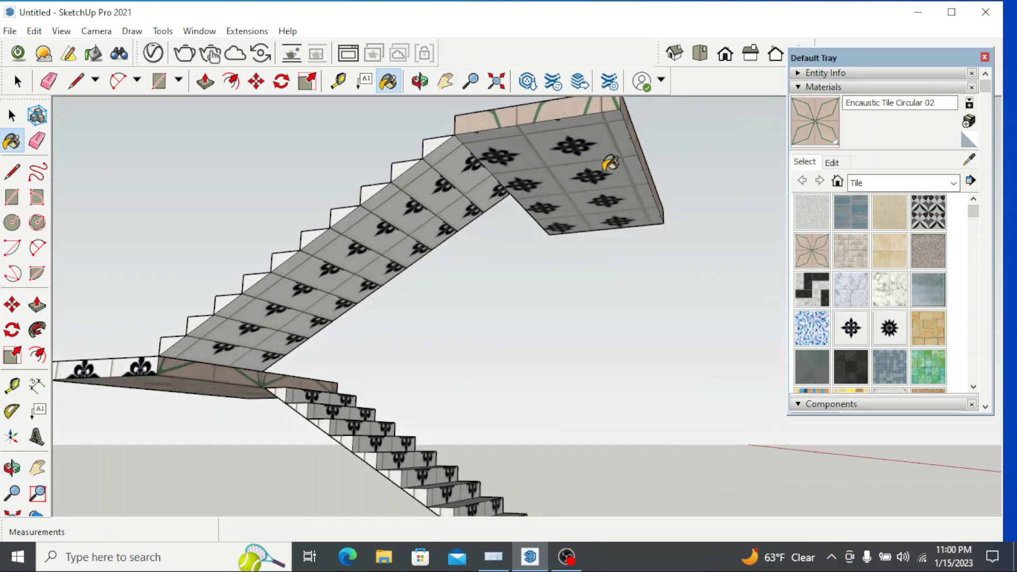
left_click(588, 204)
scroll(586, 302, "down", 1)
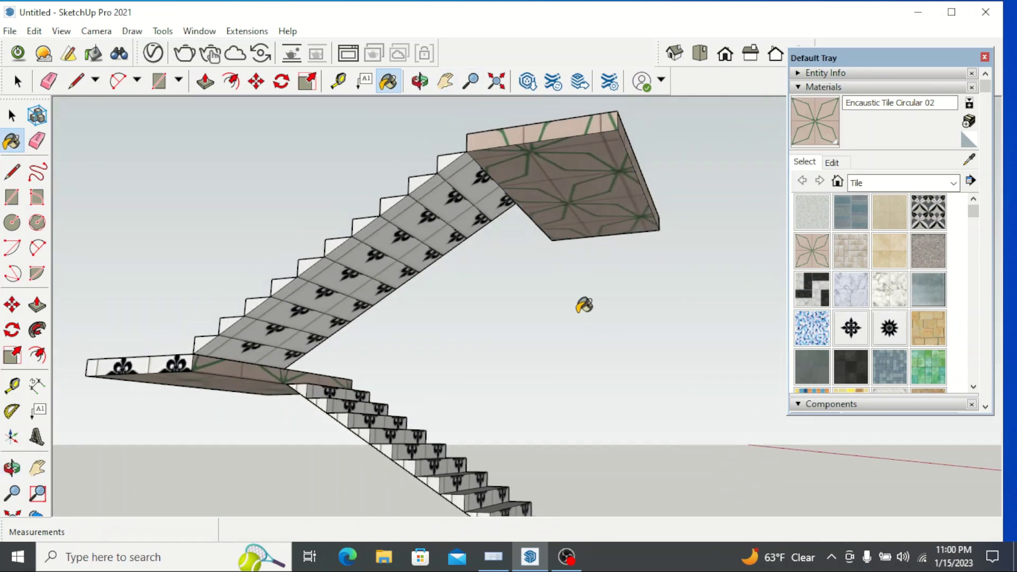
Step: Paint the bottom landing's long edge face where the lower flight starts with Encaustic Tile Circular 02
left_click(420, 81)
mouse_move(372, 336)
left_mouse_down()
mouse_move(661, 381)
mouse_move(652, 373)
left_mouse_up()
scroll(460, 305, "down", 3)
scroll(490, 427, "up", 3)
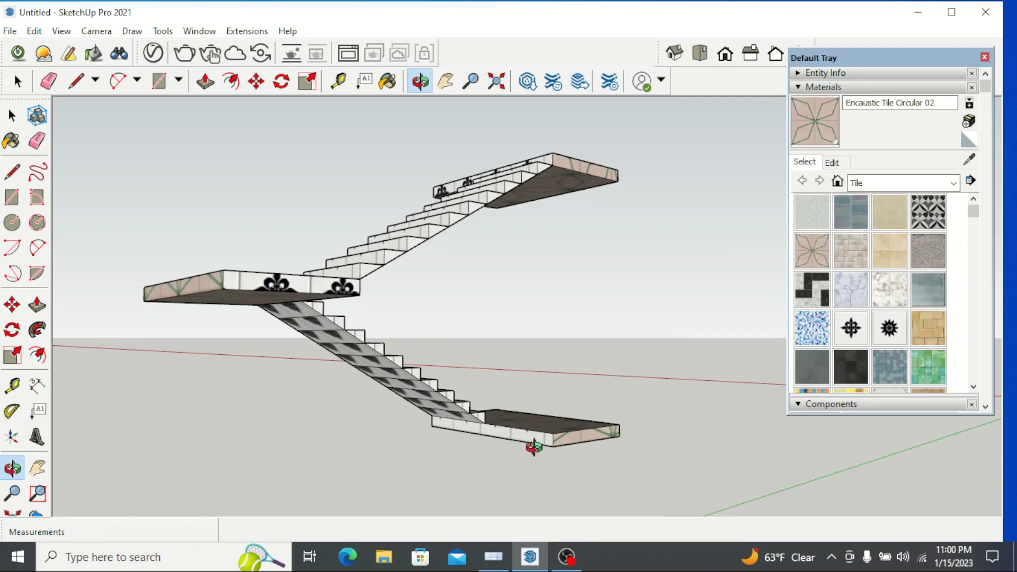
key("b")
scroll(546, 426, "up", 5)
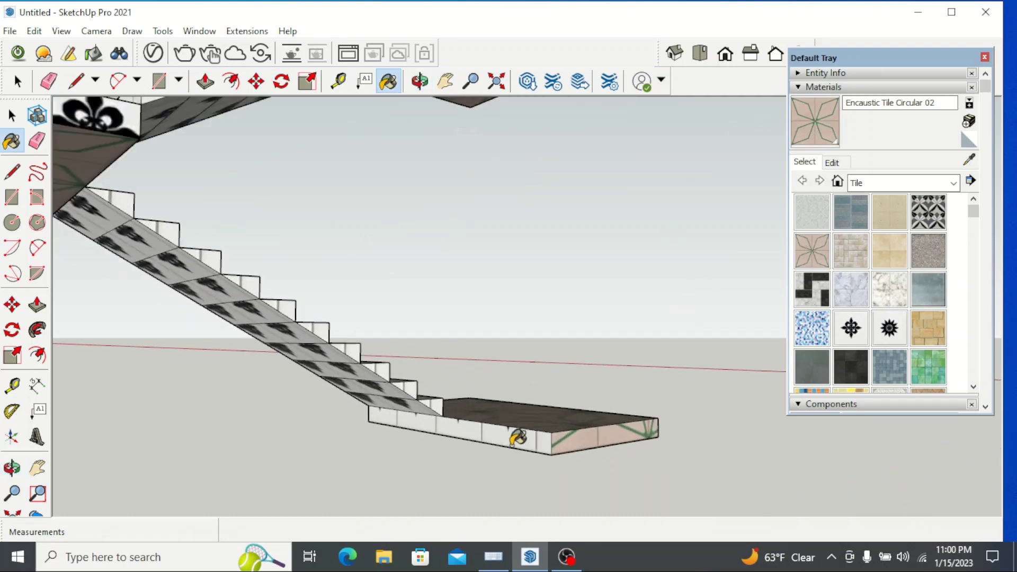
left_click(512, 443)
scroll(487, 420, "down", 4)
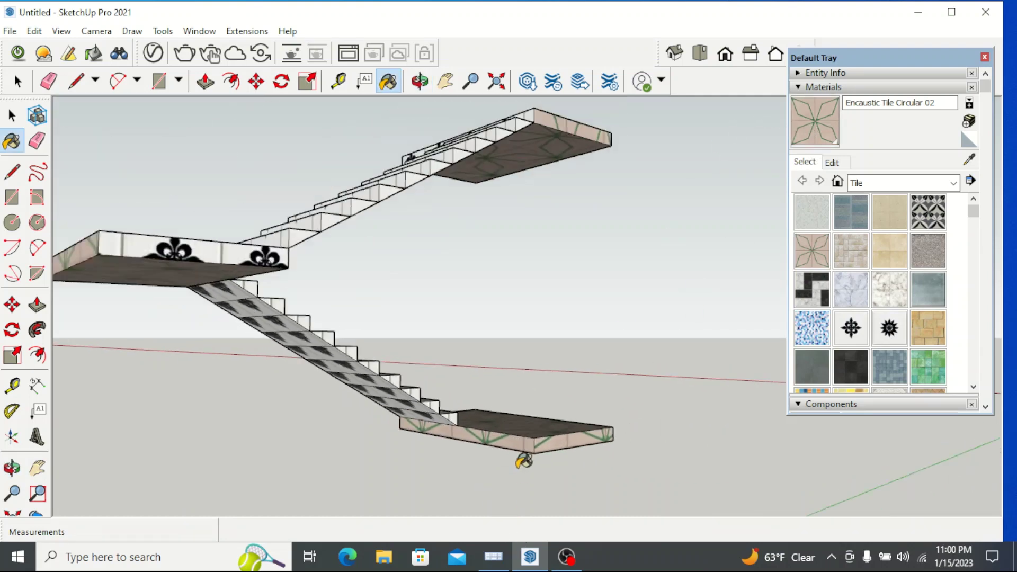
Step: Paint the top landing's long edge face above the upper flight's last step with Encaustic Tile Circular 02
middle_click_drag(521, 461, 487, 227)
scroll(506, 170, "up", 4)
scroll(507, 171, "up", 5)
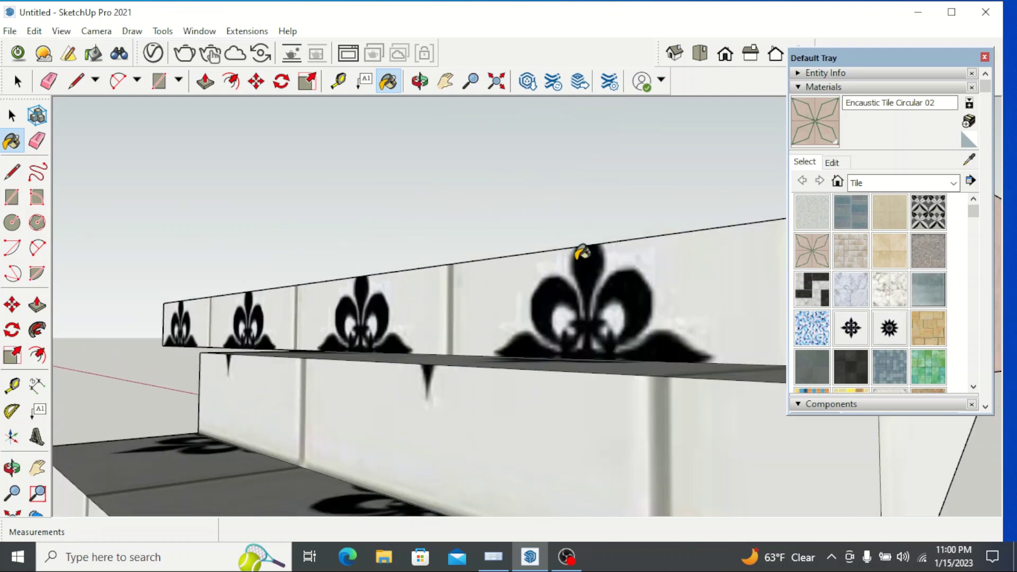
left_click(583, 283)
scroll(476, 264, "down", 7)
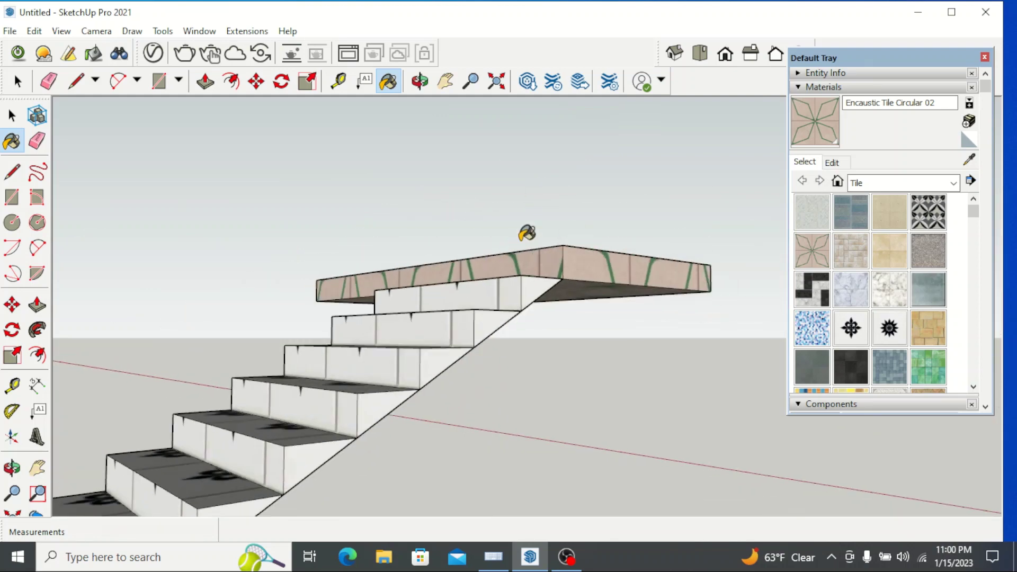
Step: Examine the tiled staircase from several sides, checking the materials on the three landings and both flights
left_click(419, 81)
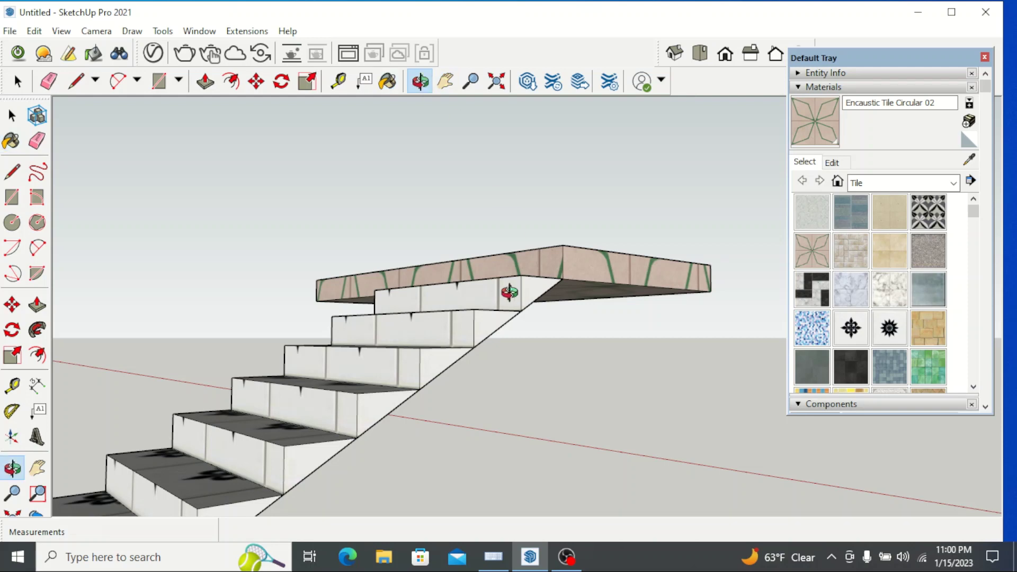
scroll(535, 299, "down", 3)
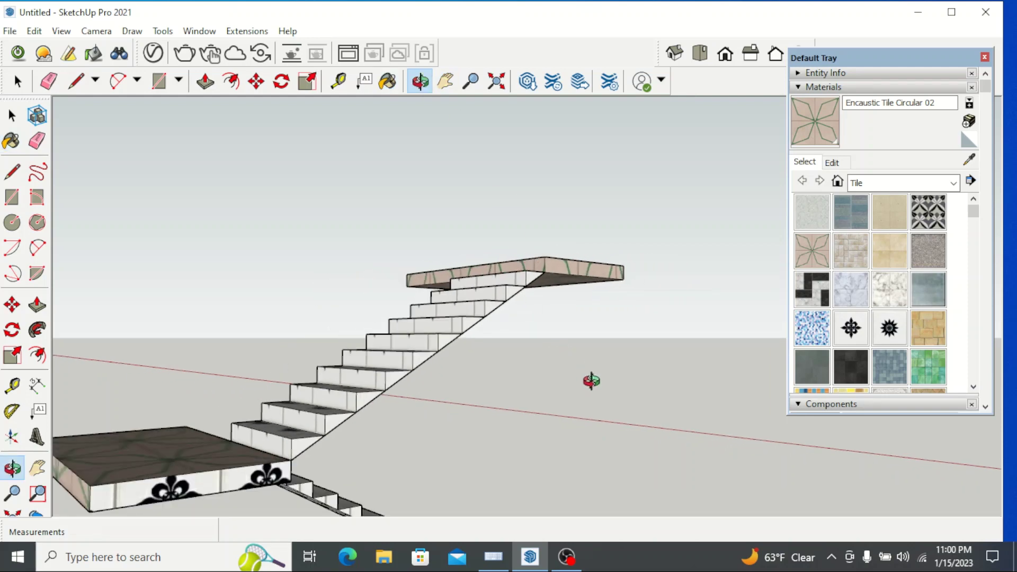
left_click_drag(595, 379, 229, 454)
left_click_drag(491, 428, 258, 493)
left_click_drag(300, 389, 305, 433)
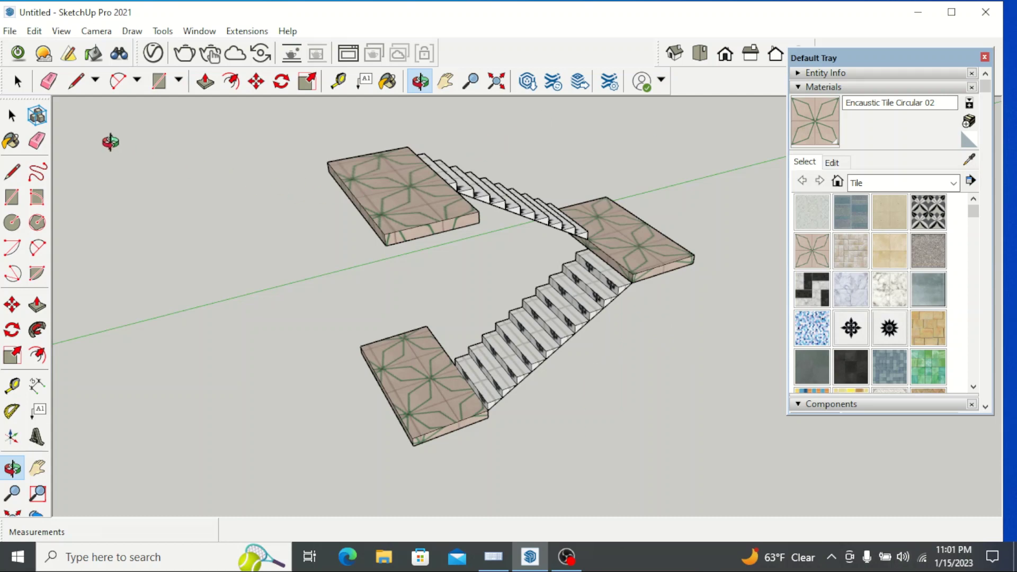
left_click(17, 81)
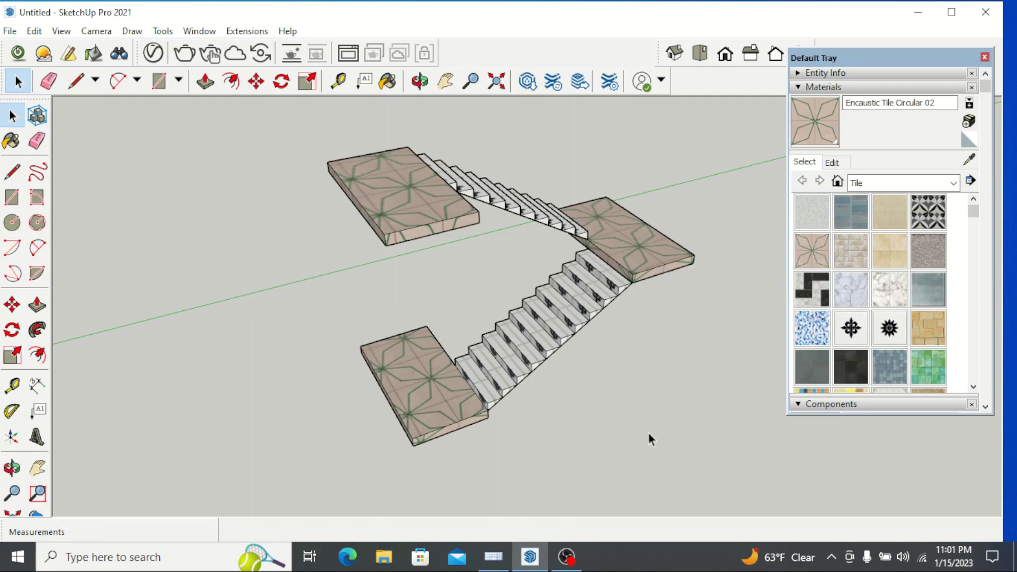
left_click(419, 81)
left_click_drag(449, 339, 574, 283)
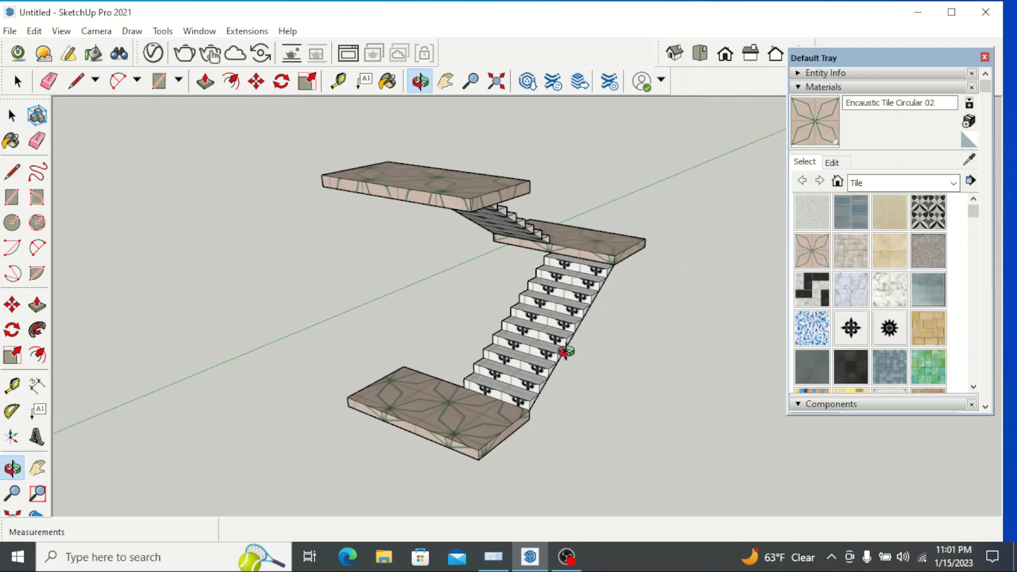
Step: Inspect the tile pattern on the lower flight's treads and risers up close, and review the whole staircase from the front and side
scroll(517, 390, "up", 5)
scroll(516, 387, "up", 4)
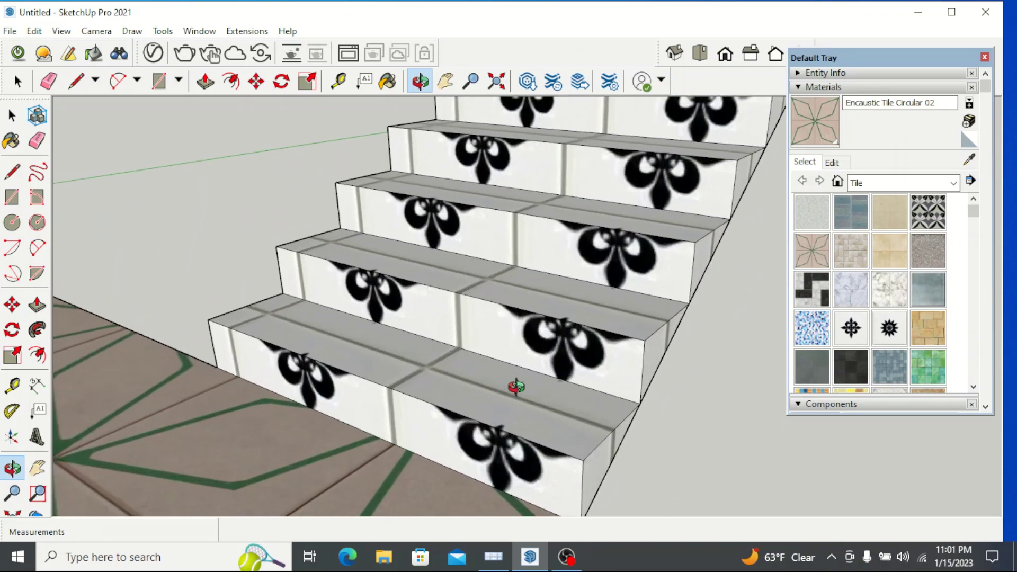
scroll(505, 375, "up", 3)
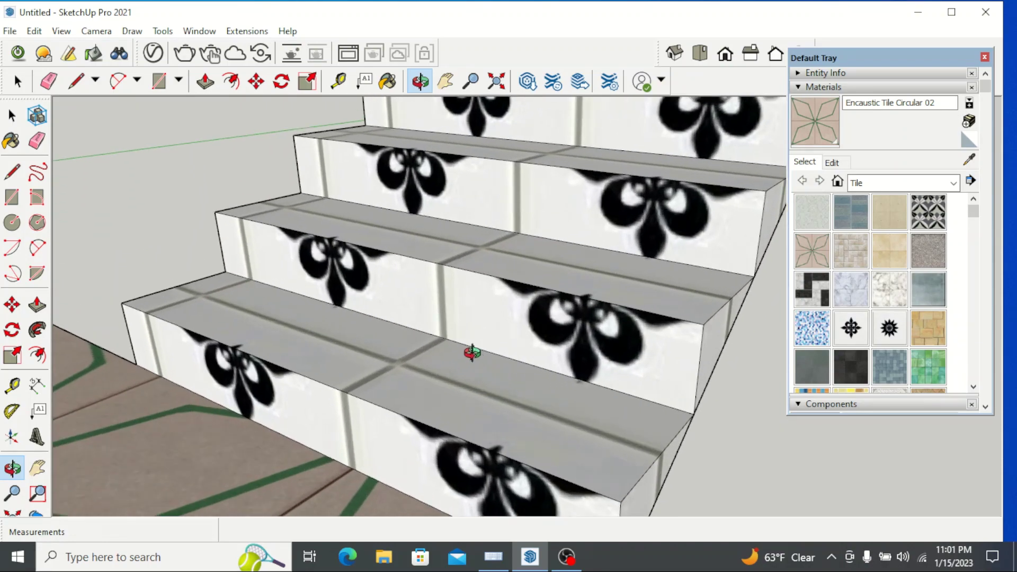
scroll(472, 352, "down", 8)
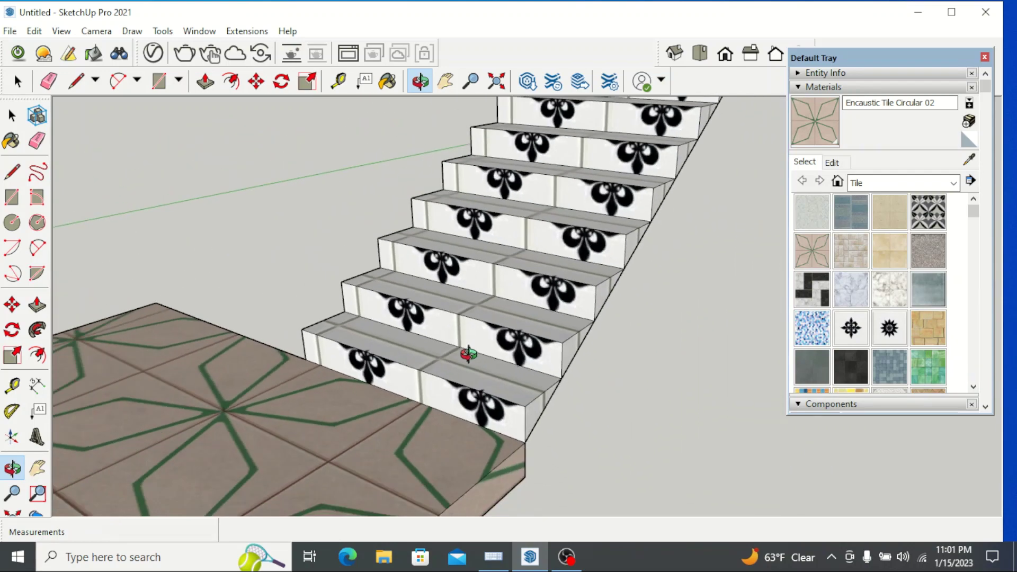
scroll(468, 355, "down", 4)
left_click_drag(454, 381, 633, 382)
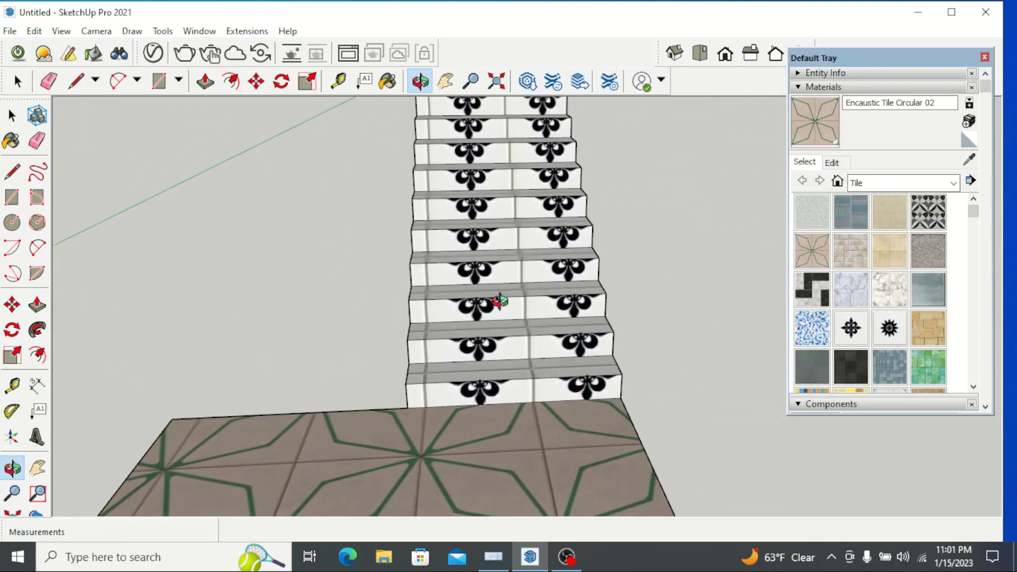
scroll(499, 300, "down", 8)
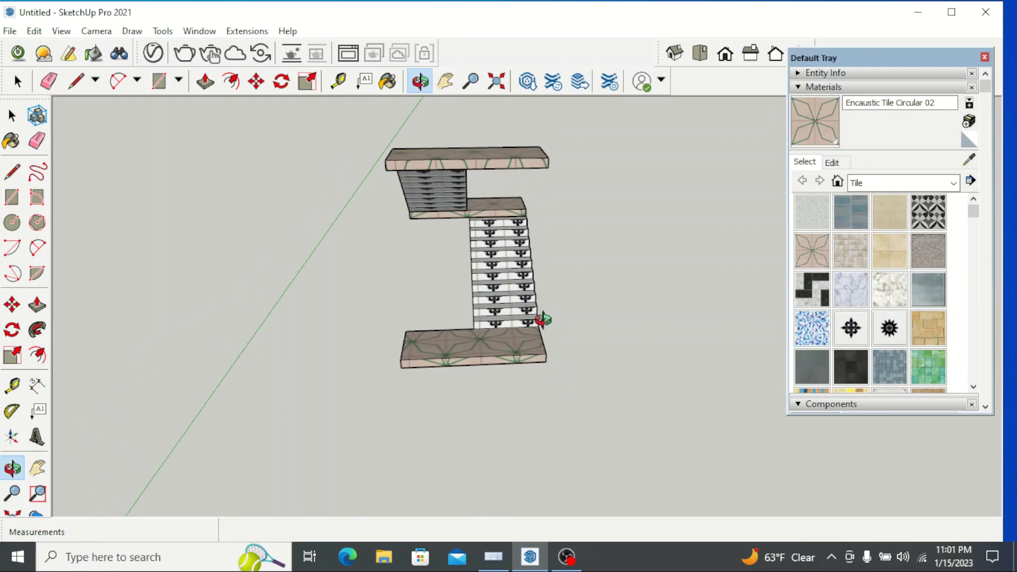
left_click_drag(542, 320, 656, 381)
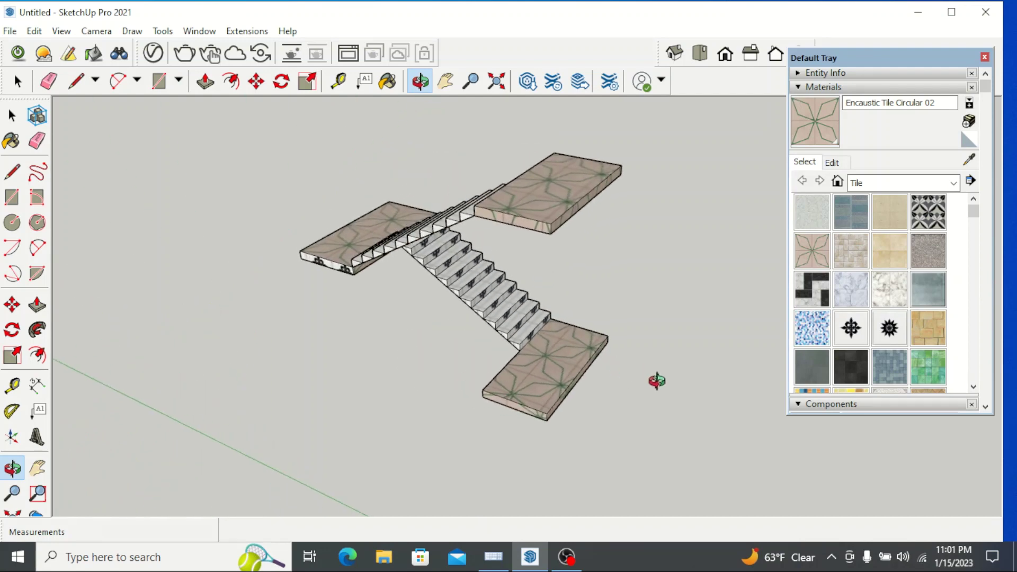